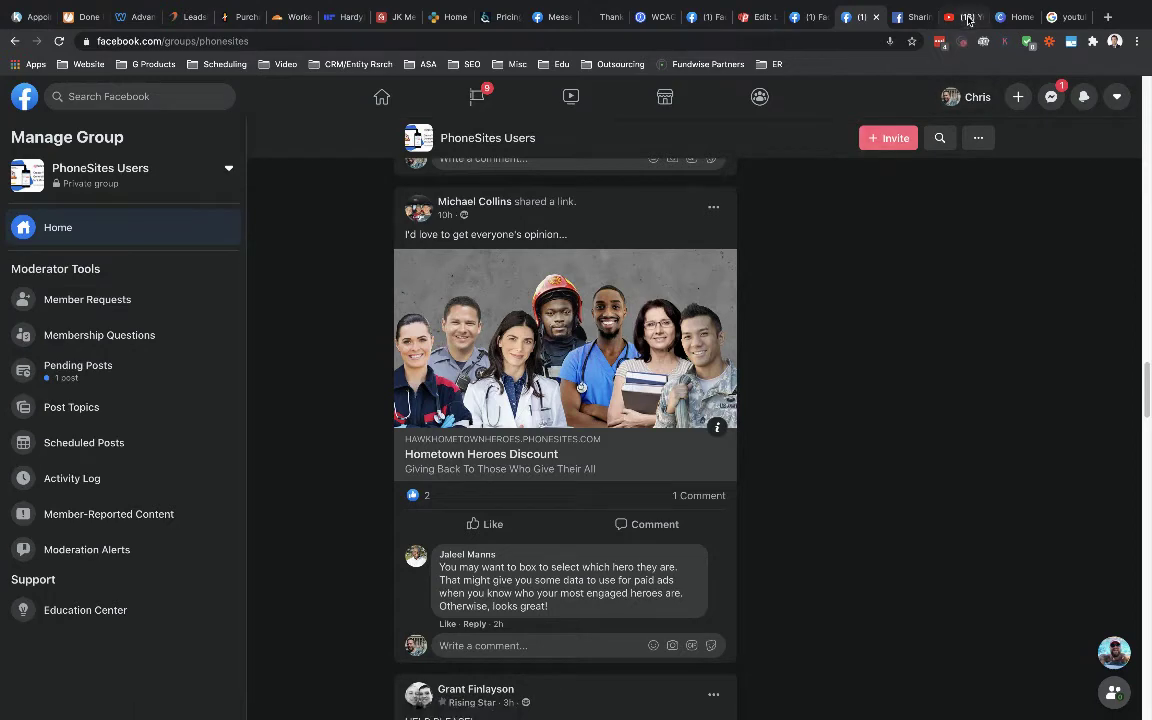
# Switch to the open YouTube home page and examine the recommended video thumbnails.
pyautogui.click(966, 18)
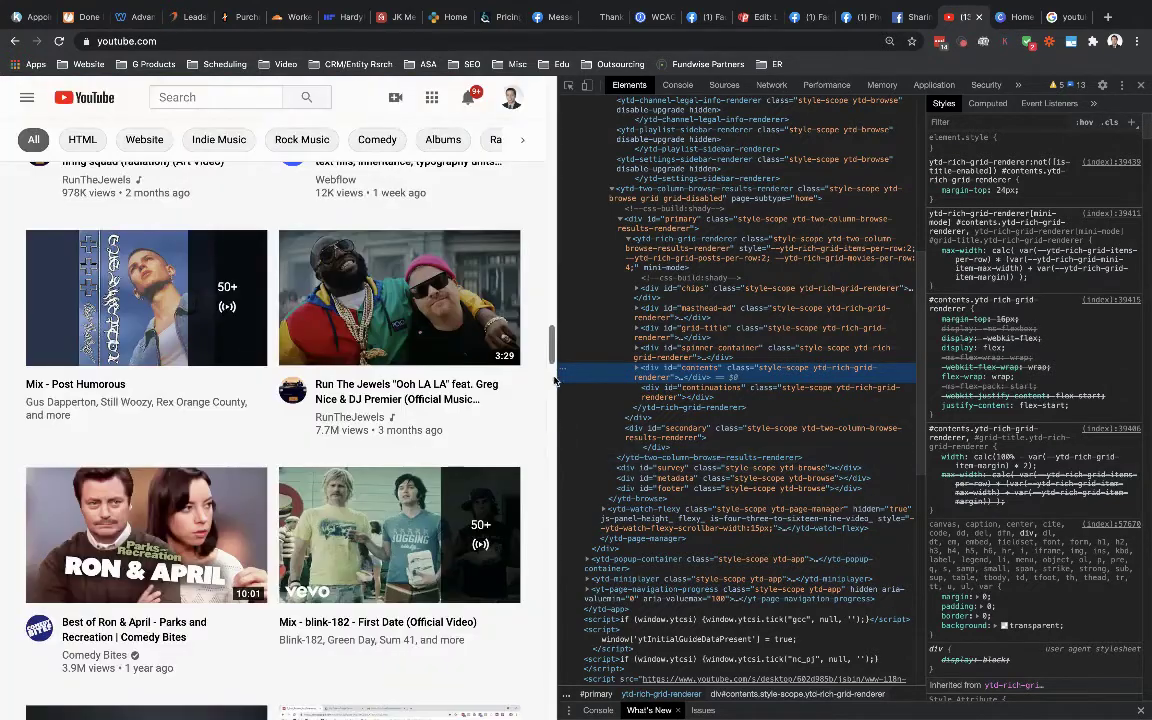
pyautogui.moveTo(515, 380)
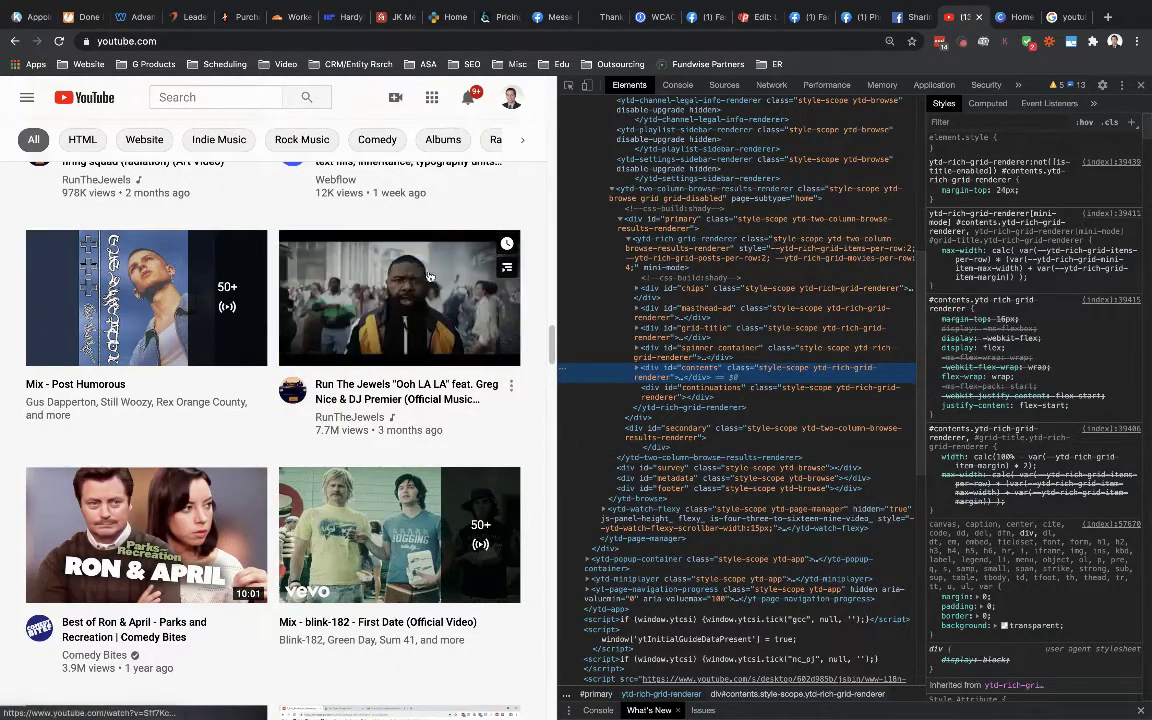
pyautogui.moveTo(481, 496)
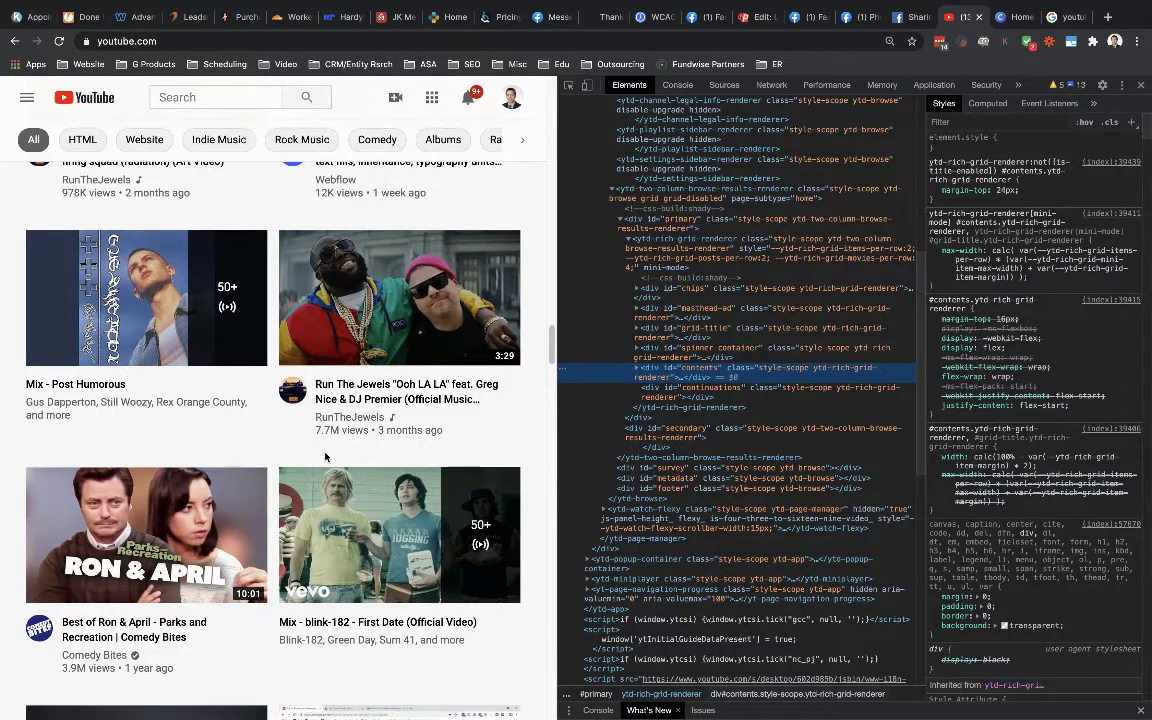
pyautogui.moveTo(141, 663)
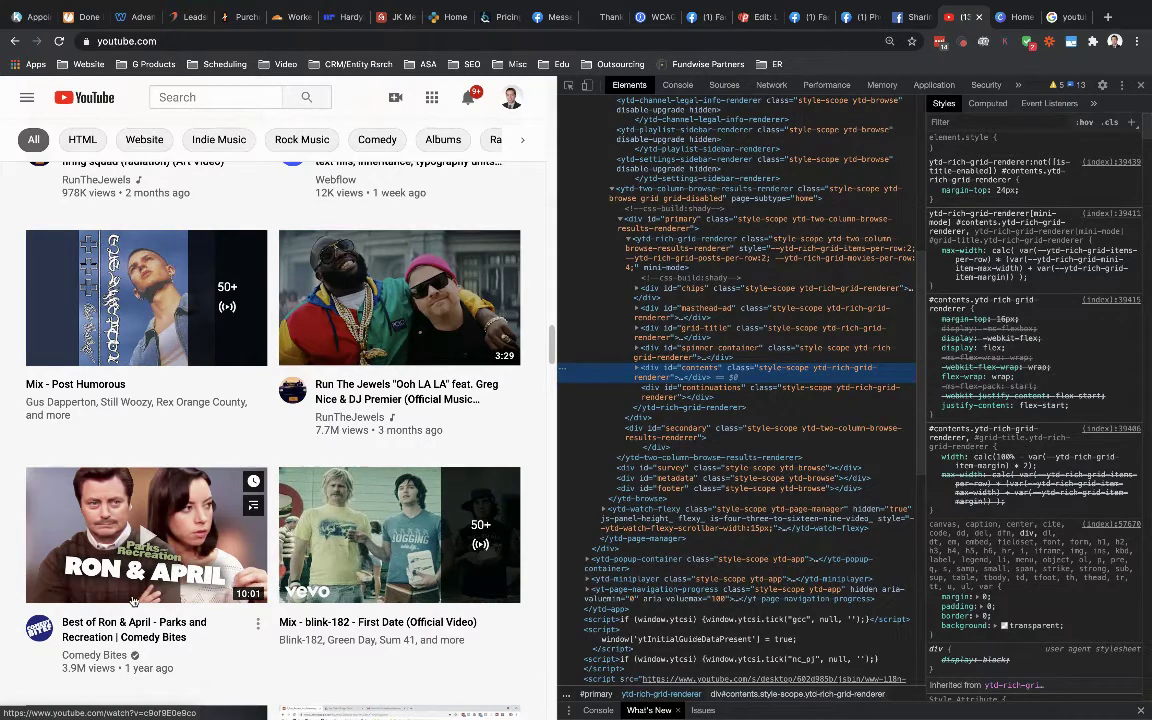
pyautogui.moveTo(337, 327)
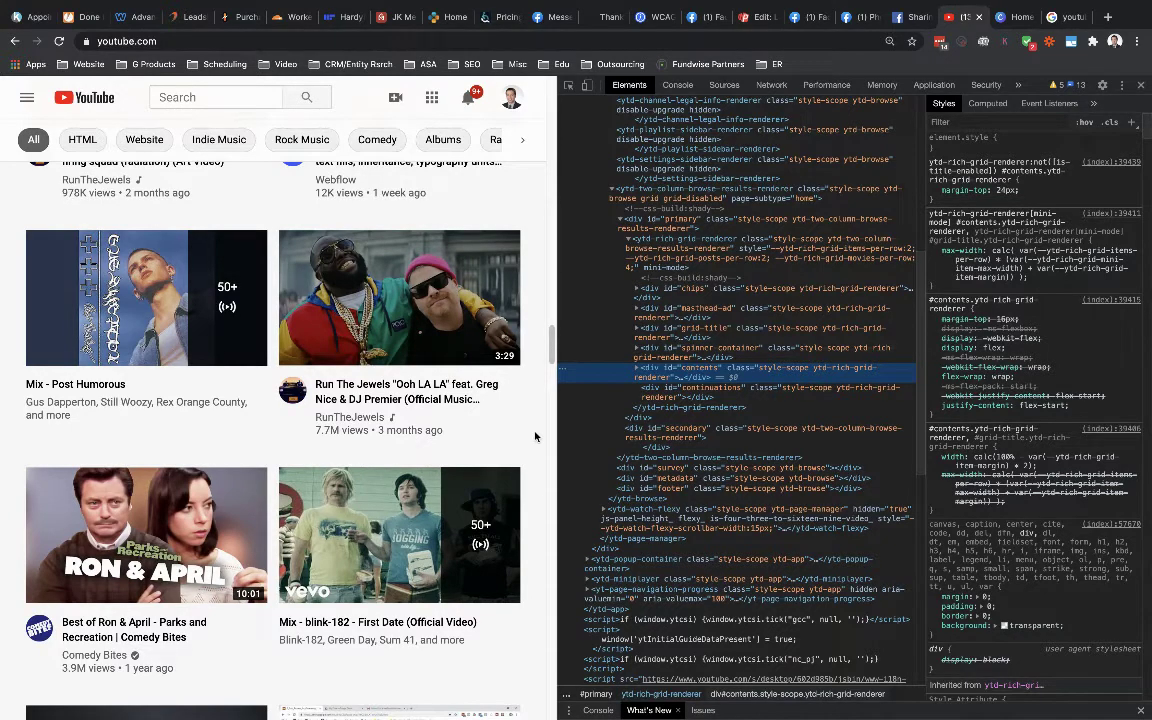
pyautogui.moveTo(404, 305)
pyautogui.click(506, 284)
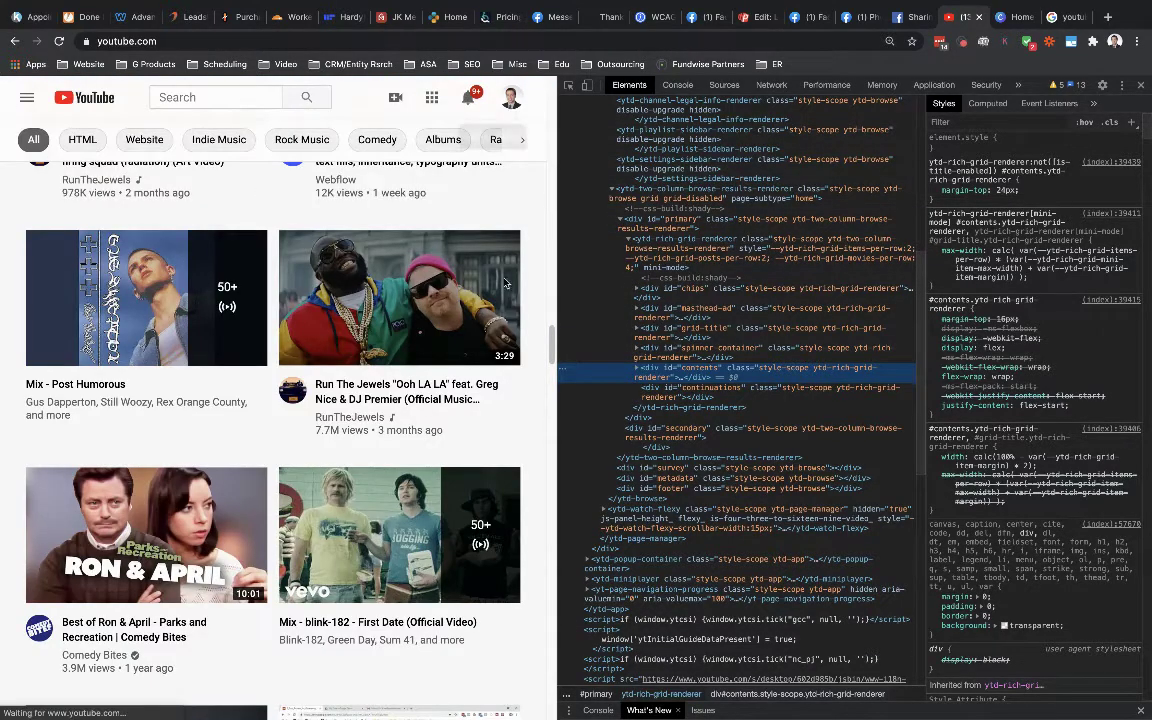
pyautogui.rightClick(535, 438)
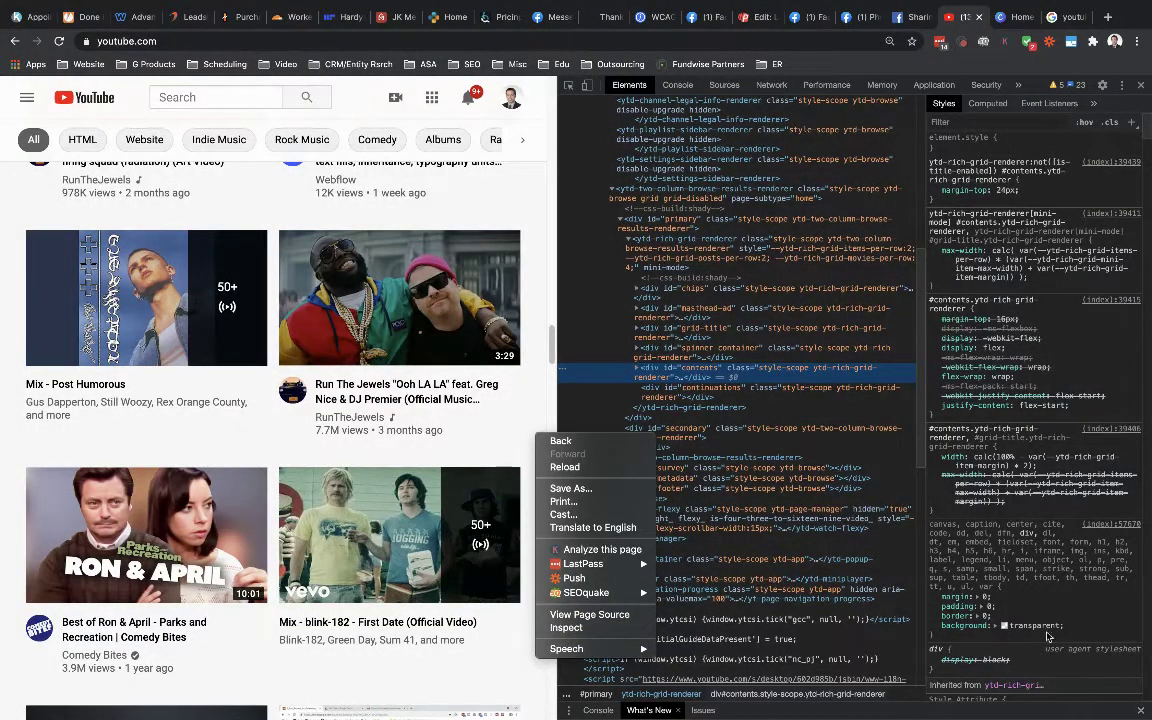
pyautogui.click(515, 449)
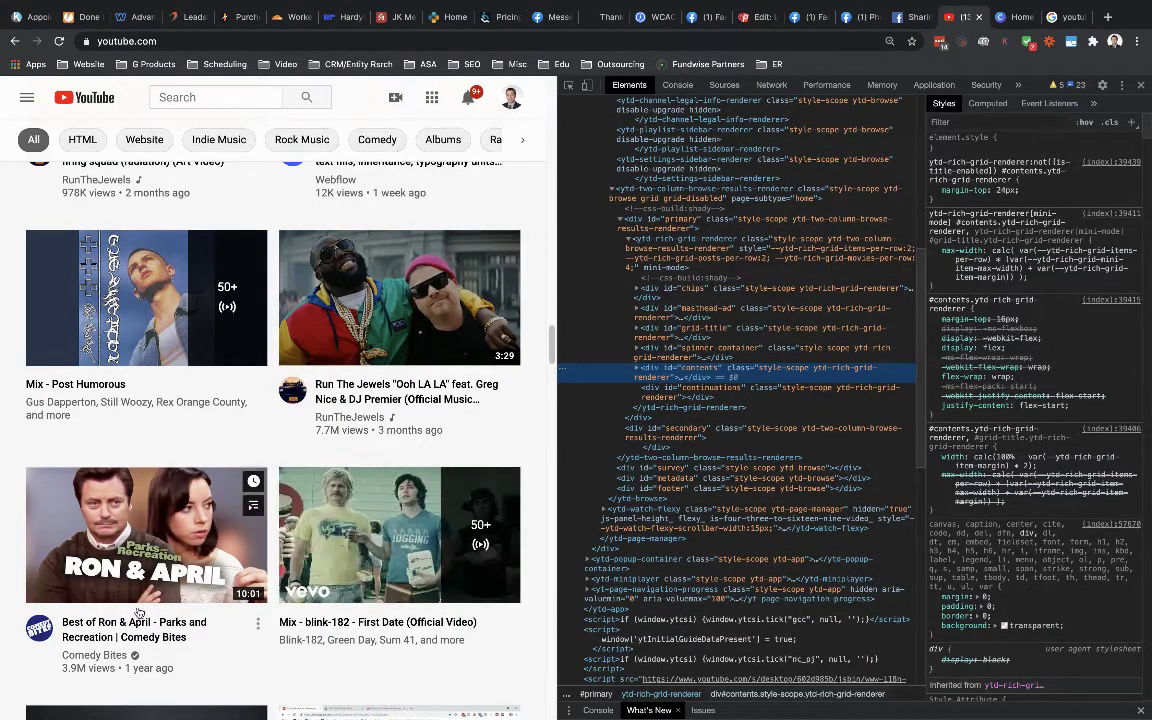
# Inspect the Run The Jewels "Ooh LA LA" video thumbnail and copy the source URL from its img element's HTML.
pyautogui.moveTo(397, 293)
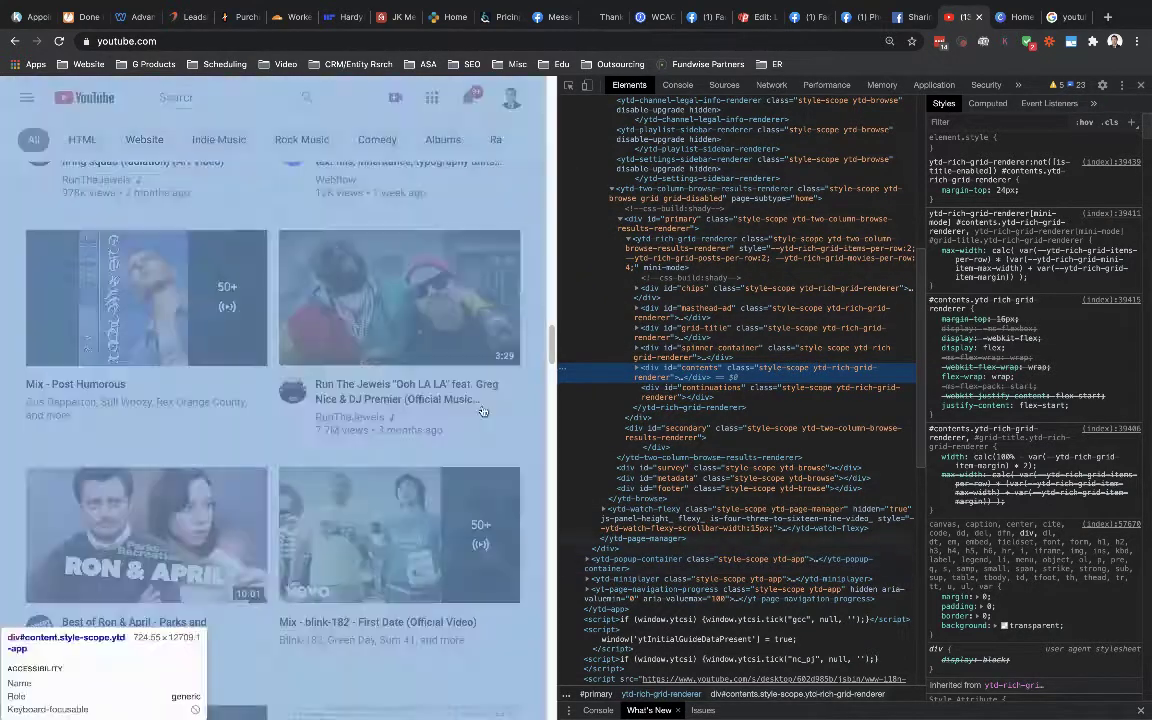
pyautogui.moveTo(348, 277)
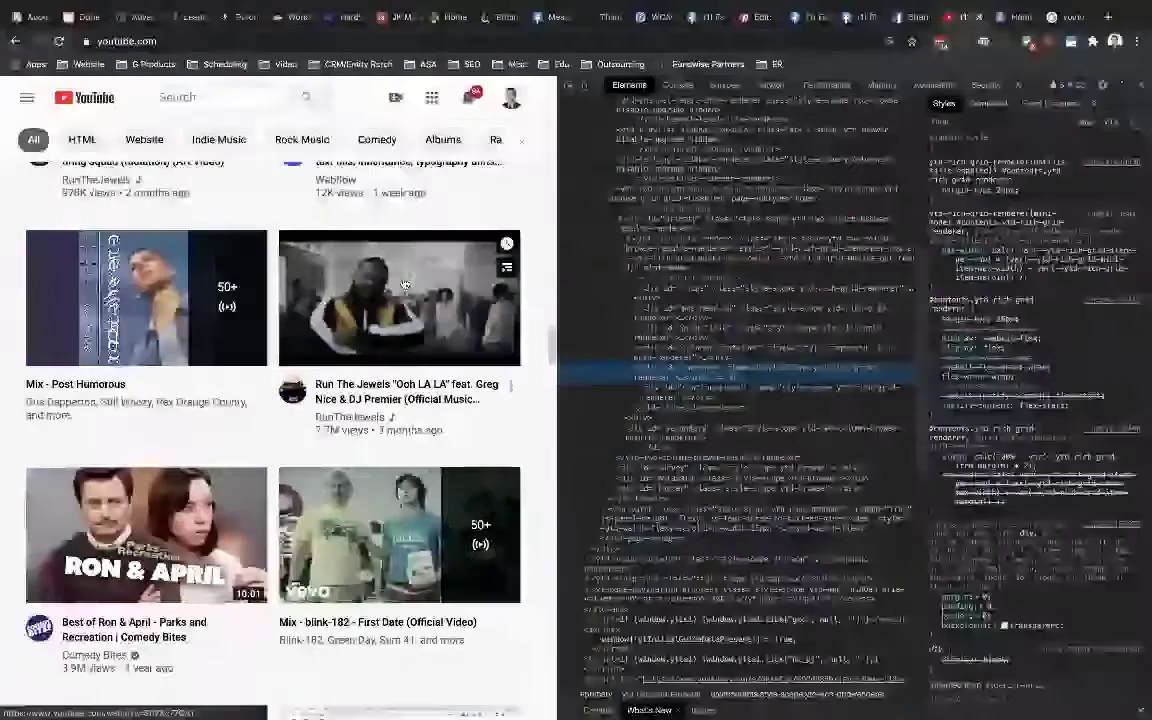
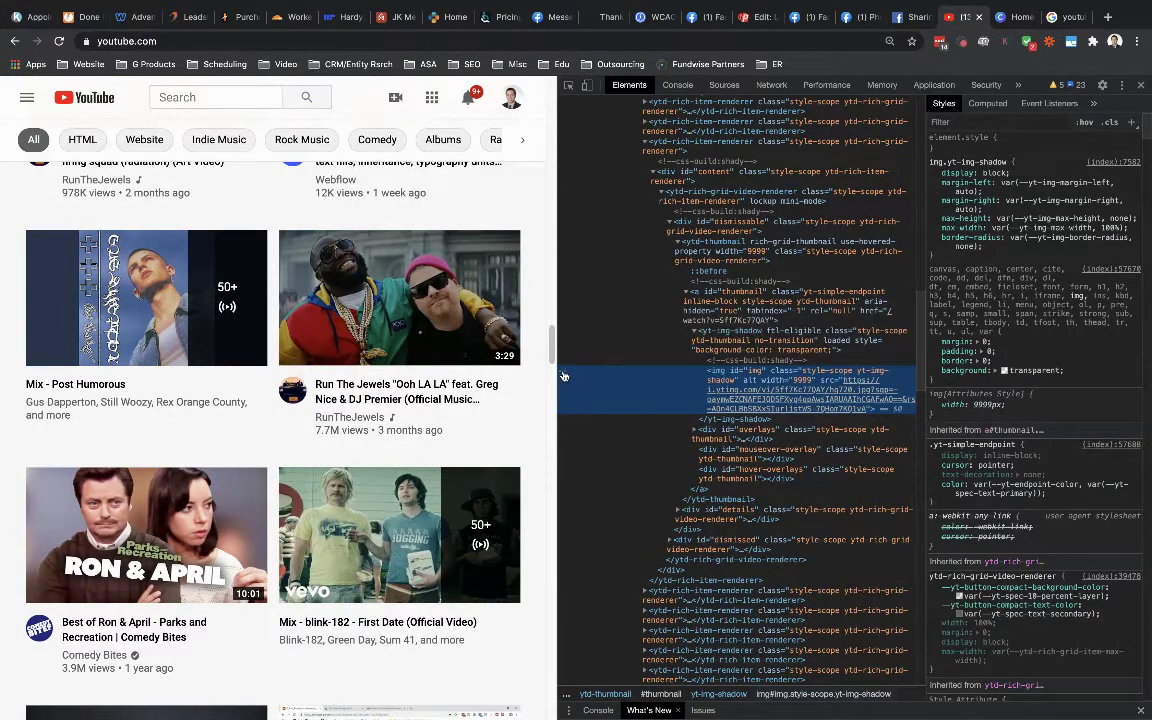
pyautogui.rightClick(564, 376)
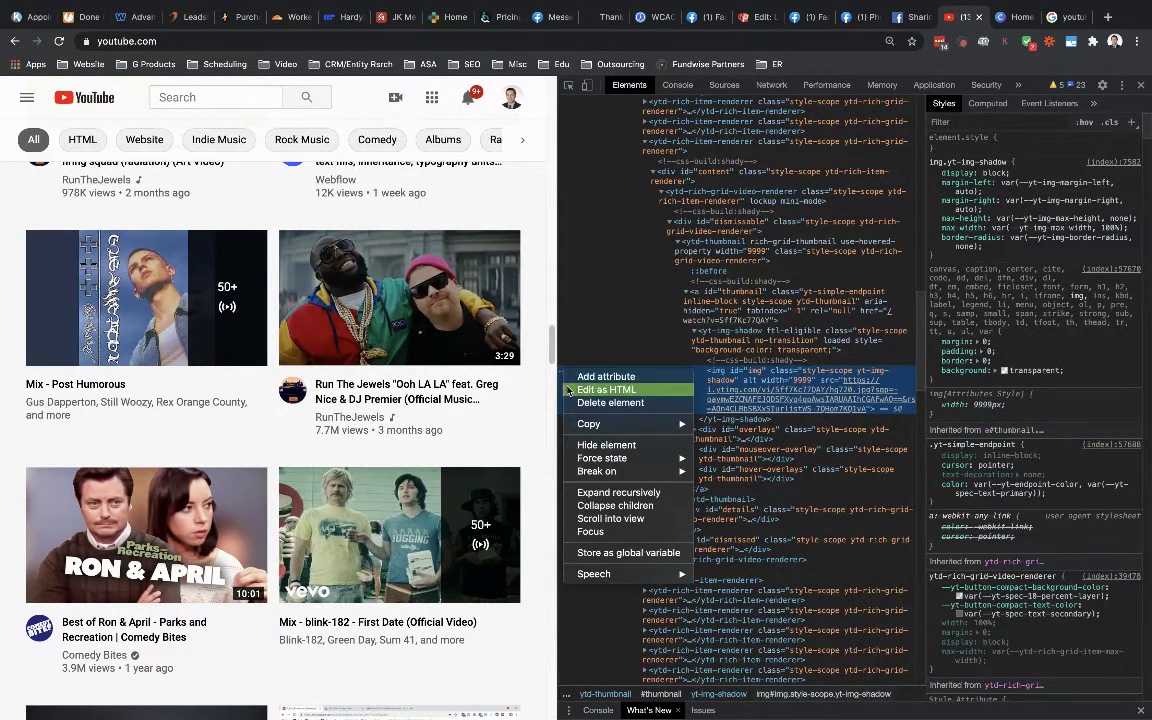
pyautogui.click(571, 389)
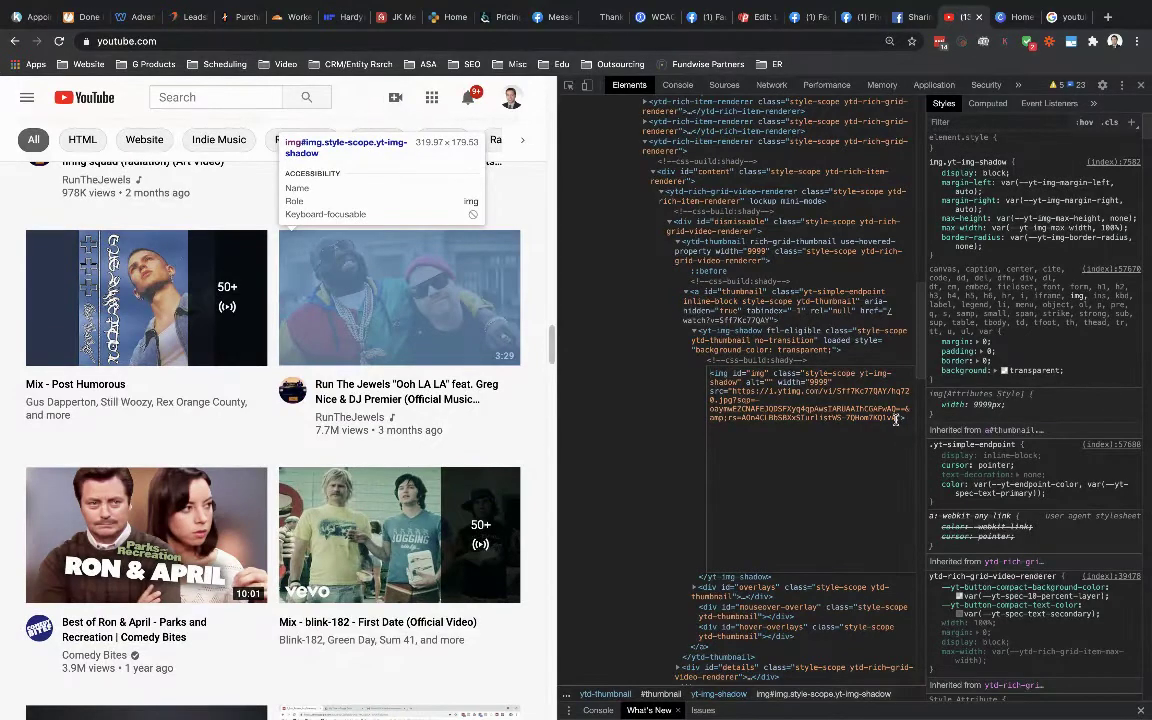
pyautogui.moveTo(895, 419); pyautogui.dragTo(737, 392)
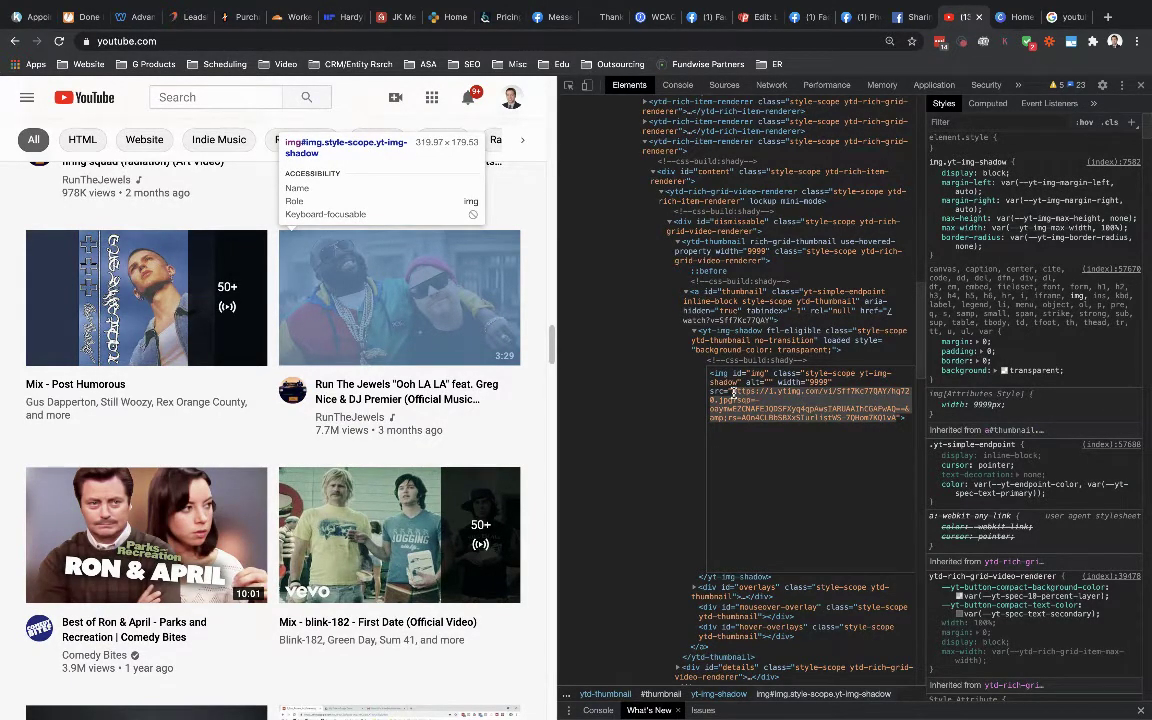
pyautogui.moveTo(737, 392); pyautogui.dragTo(733, 389)
pyautogui.rightClick(793, 410)
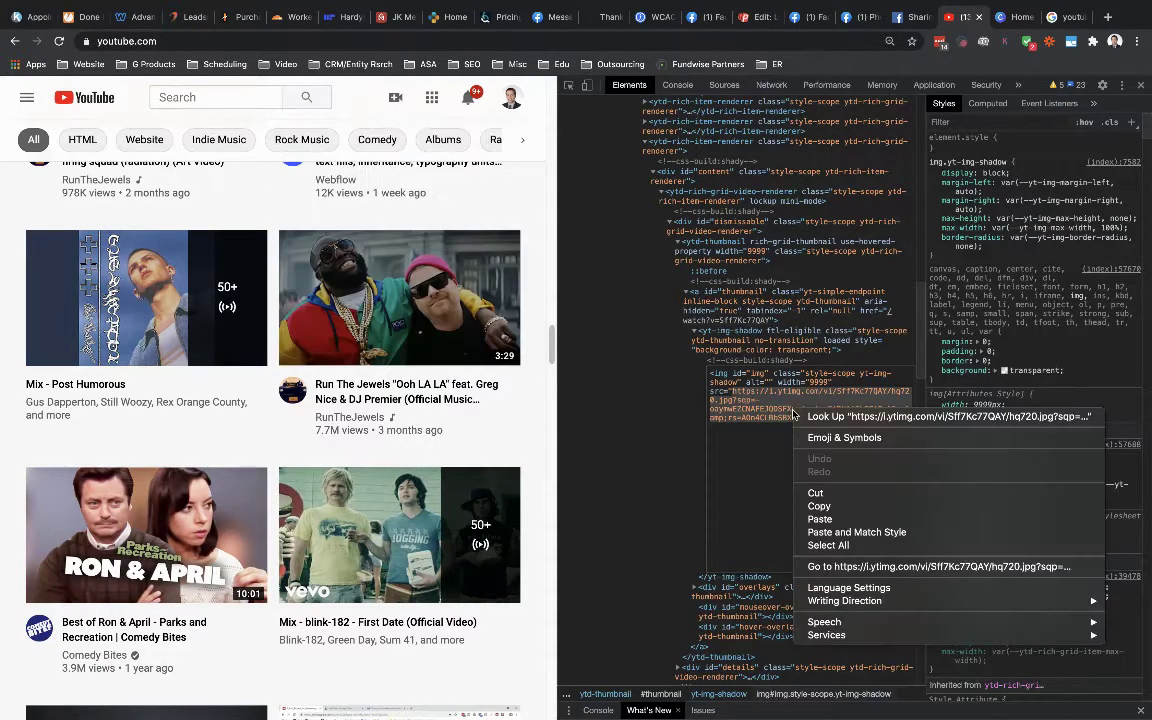
pyautogui.click(819, 506)
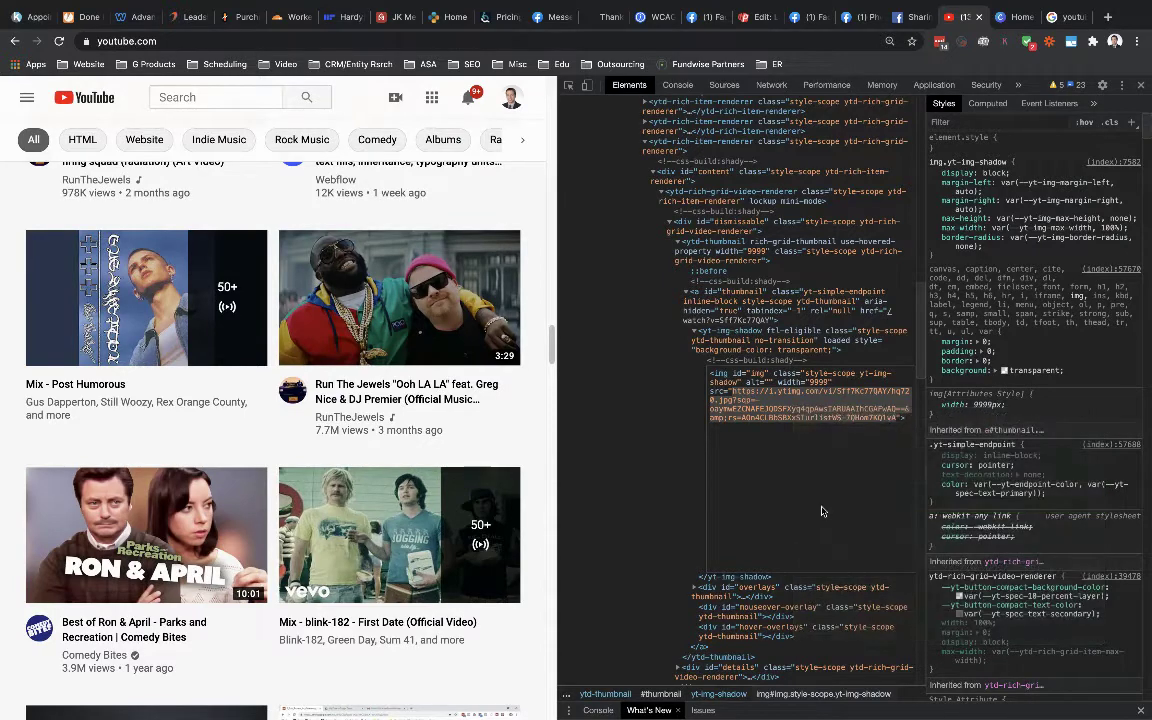
# Open the copied thumbnail image address in a new browser tab.
pyautogui.click(1107, 17)
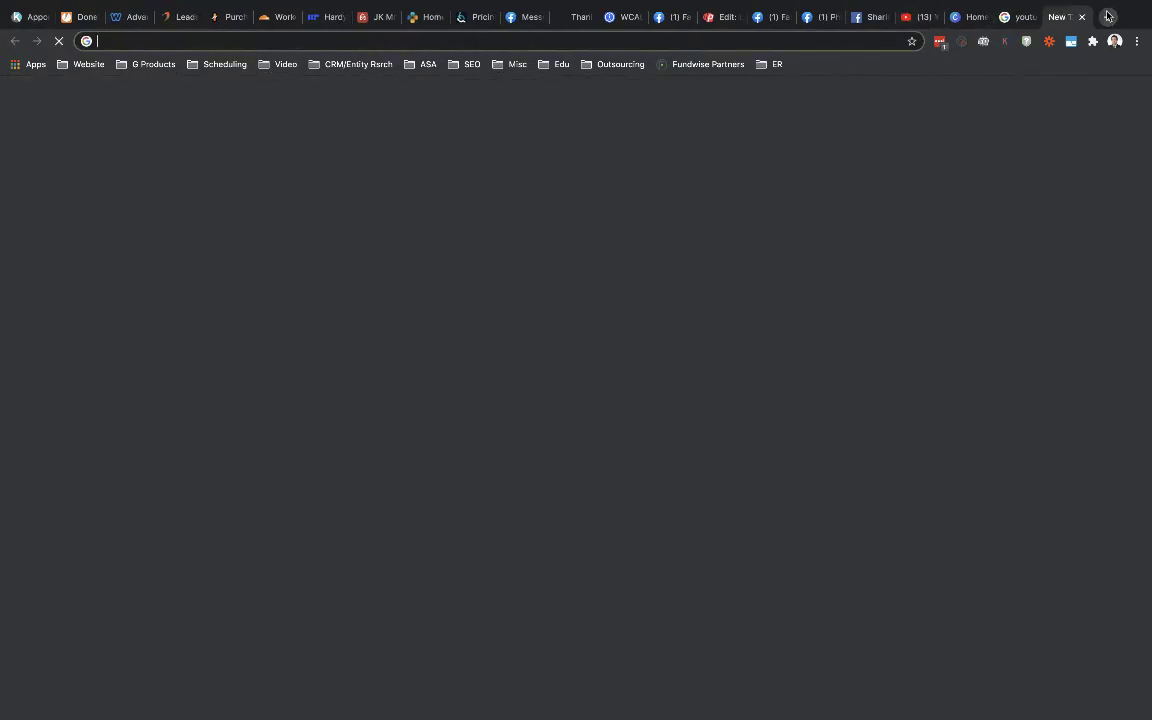
pyautogui.hotkey('ctrl', 'v')
pyautogui.press('Return')
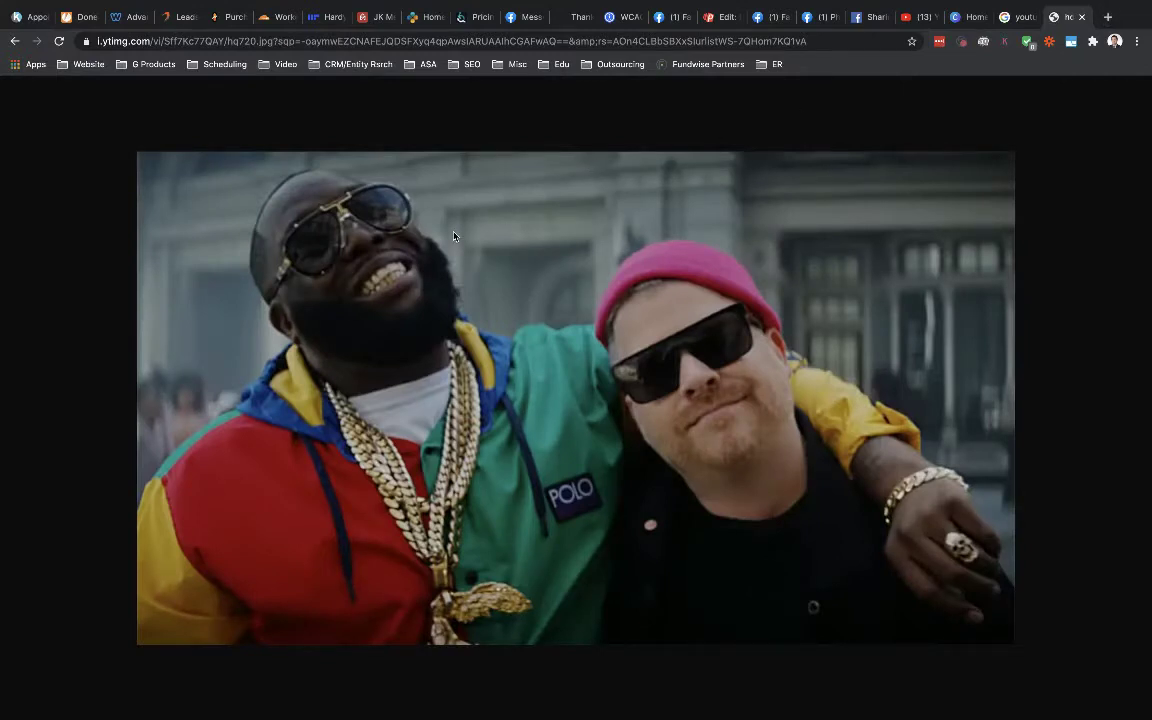
# Save the thumbnail image to the Desktop as RTJ in JPEG format, replacing the existing file.
pyautogui.rightClick(524, 236)
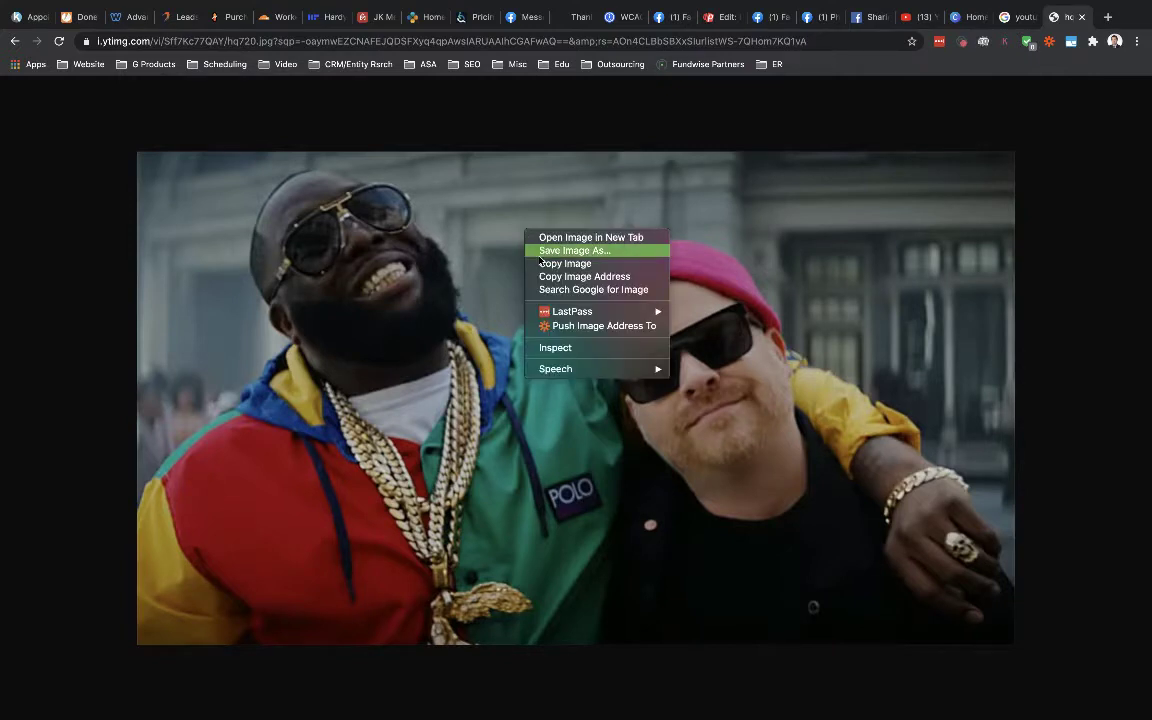
pyautogui.click(541, 254)
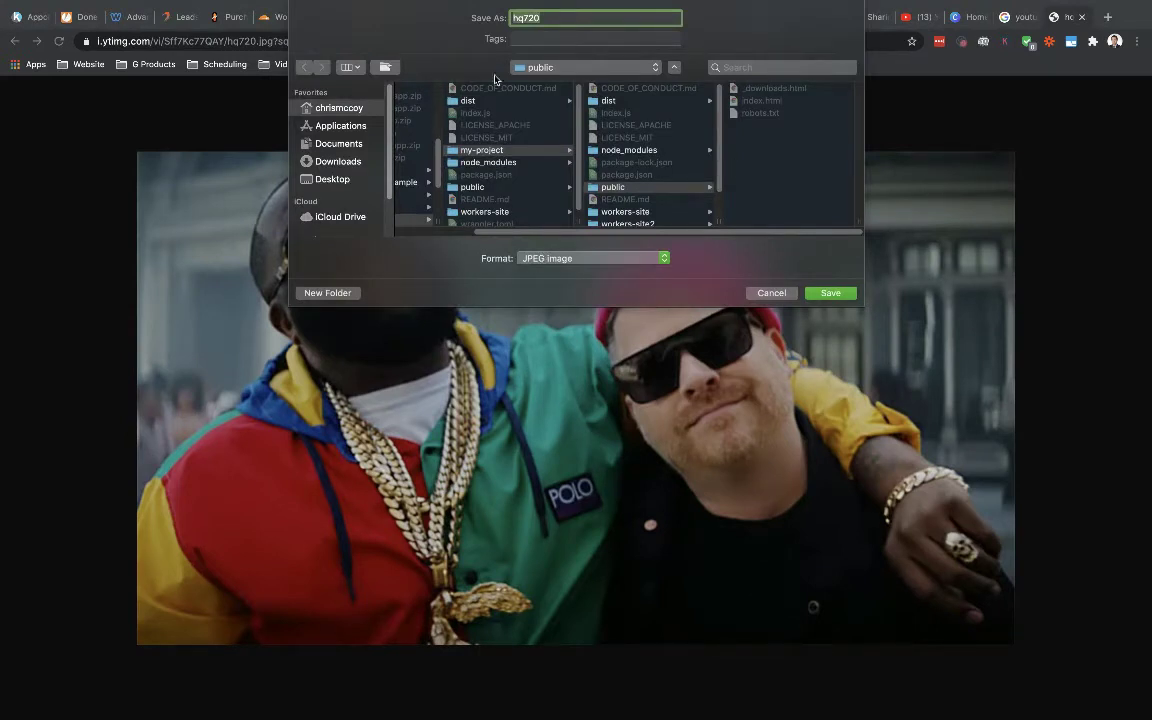
pyautogui.click(332, 179)
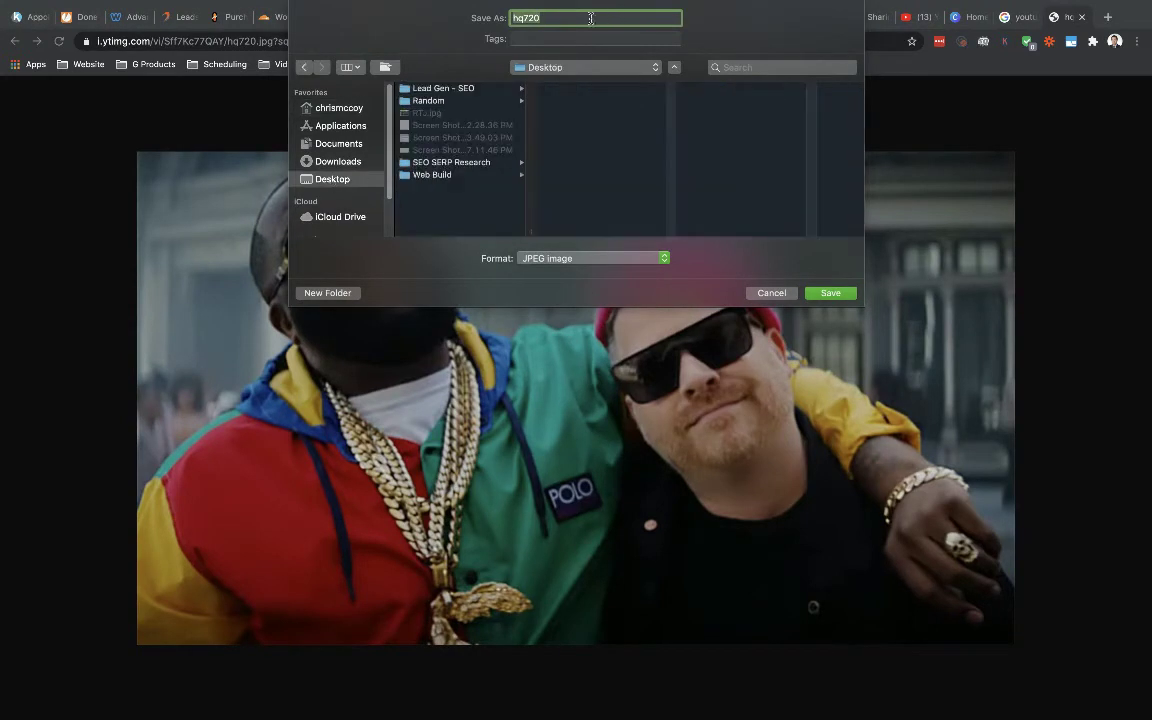
pyautogui.write('RTJ')
pyautogui.click(826, 293)
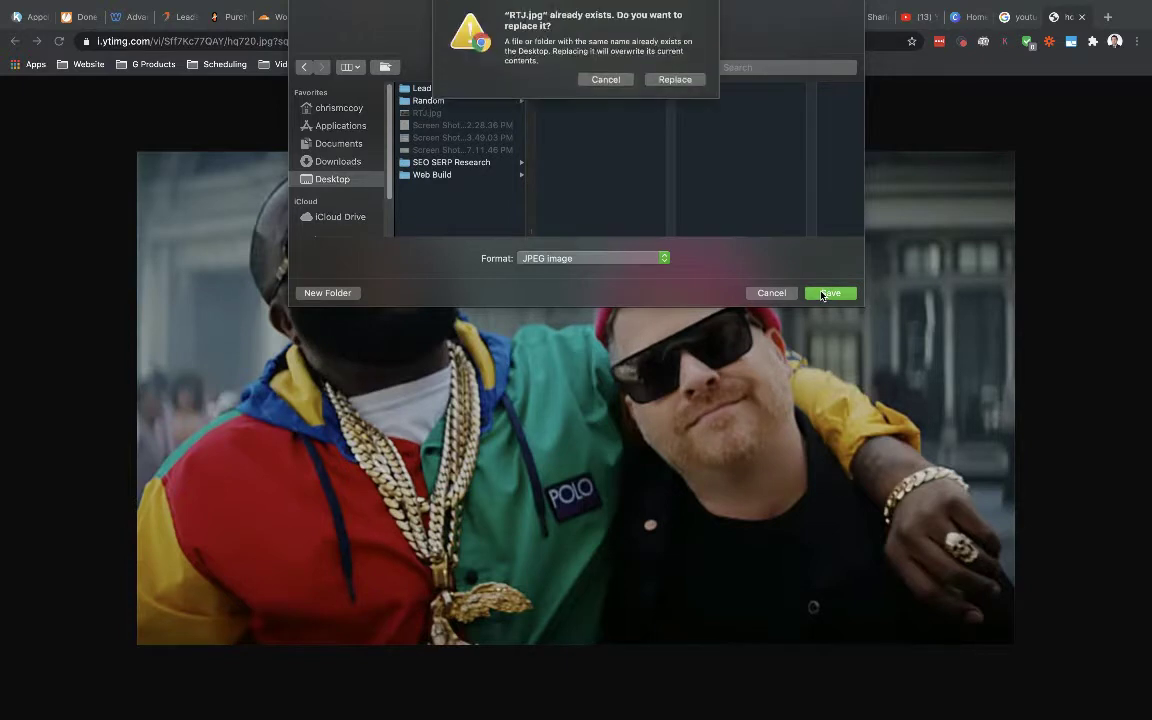
pyautogui.click(674, 82)
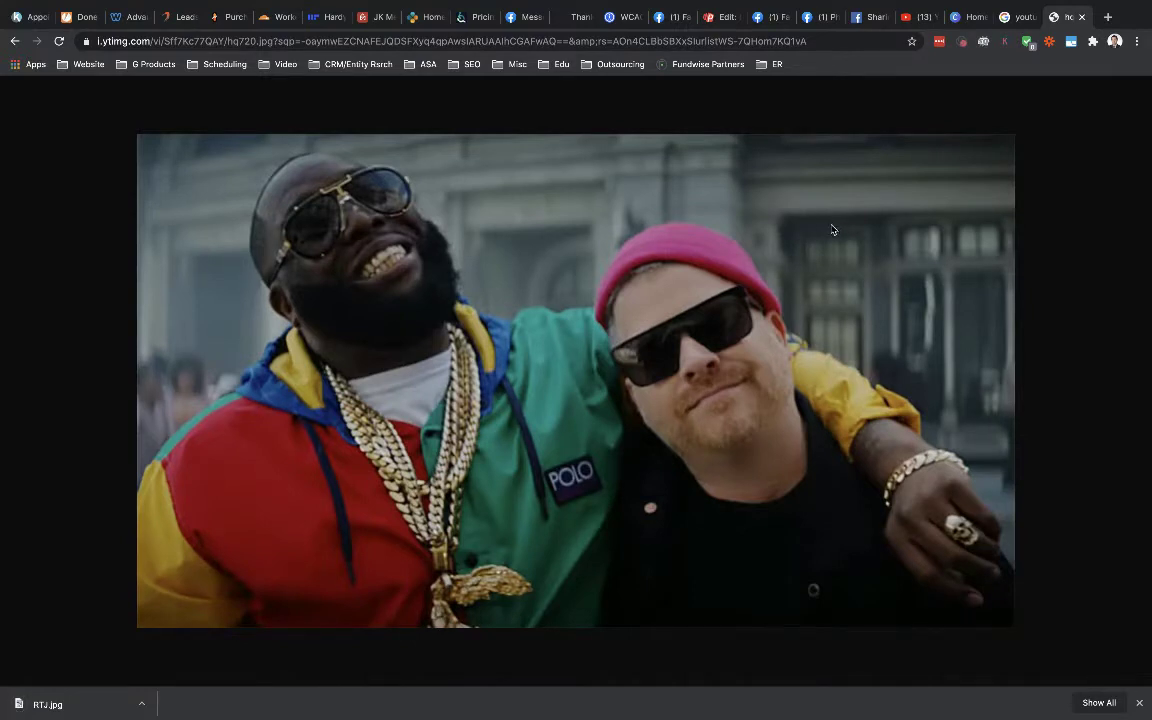
# Switch to Canva and create a new design with custom dimensions of 1200 × 630 px.
pyautogui.click(959, 17)
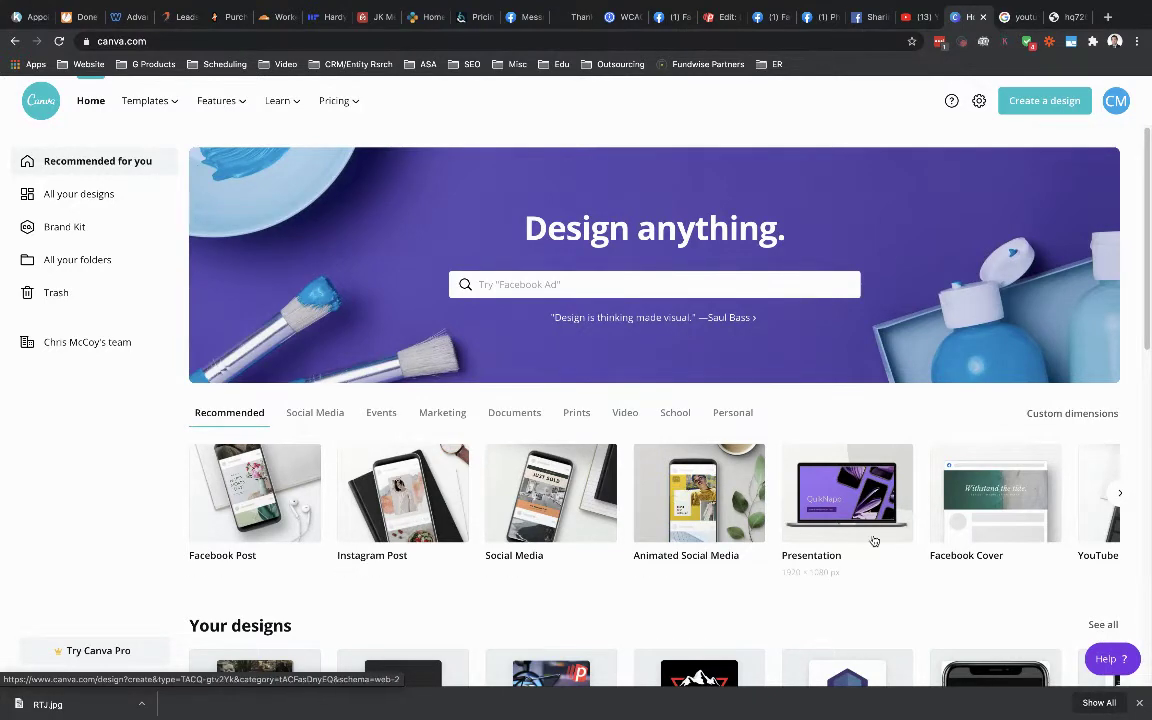
pyautogui.hscroll(5, 1000, 465)
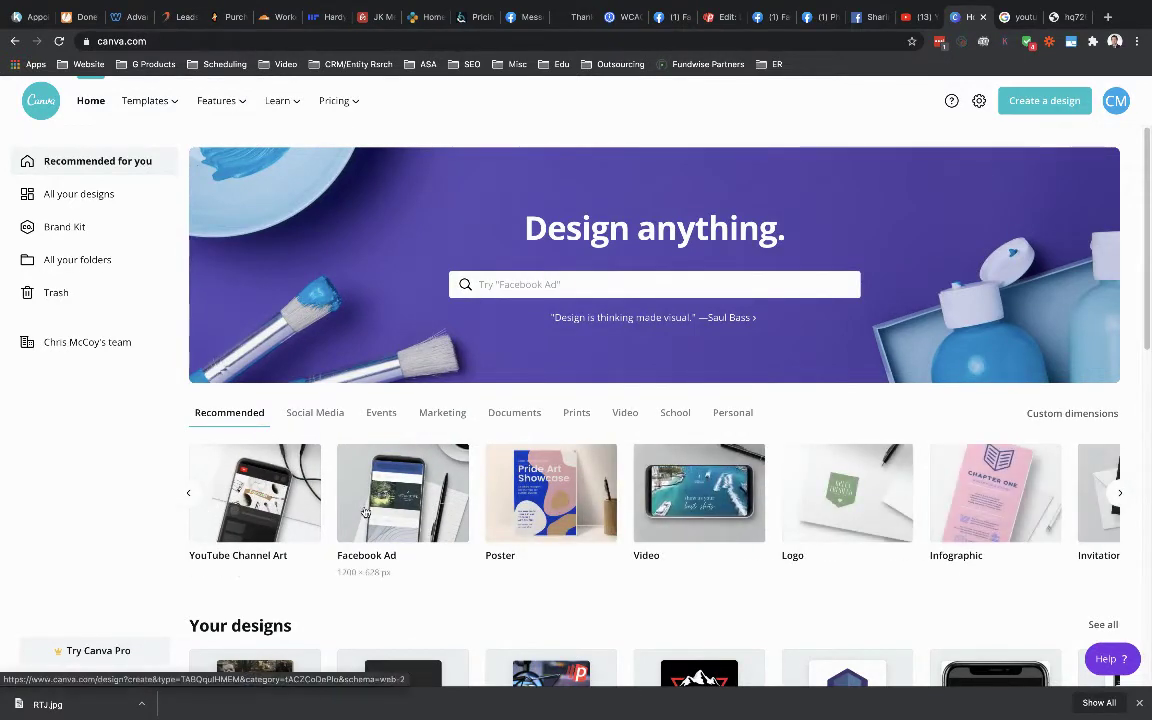
pyautogui.click(188, 494)
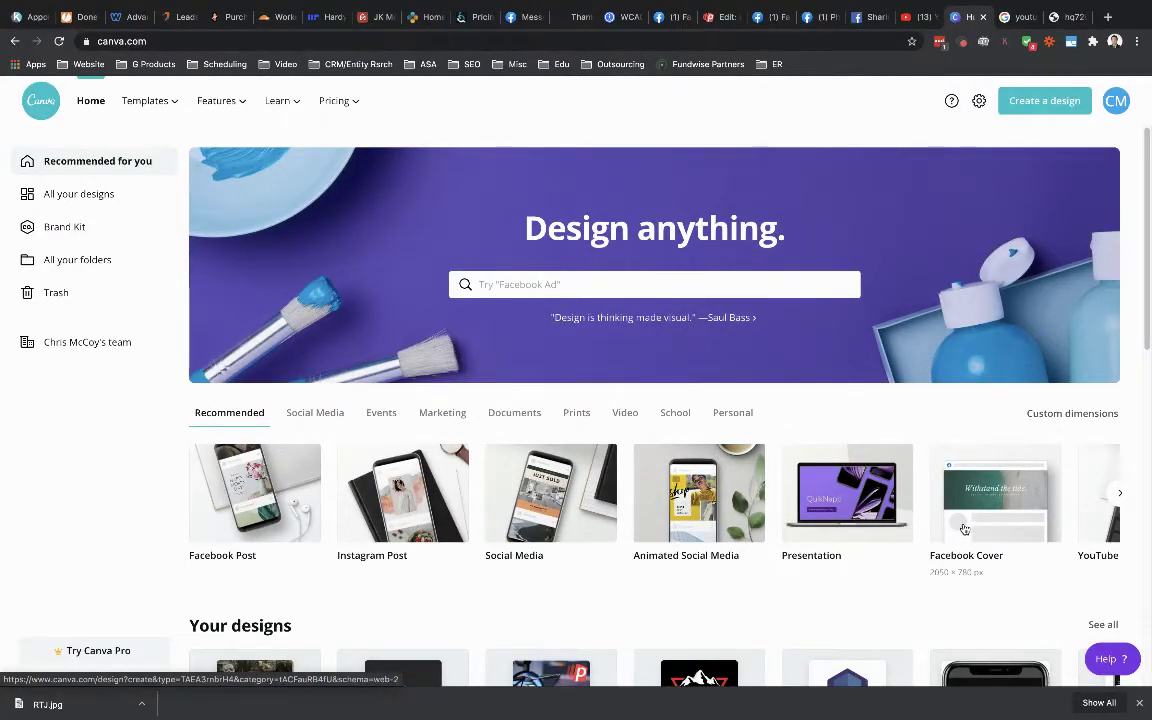
pyautogui.click(1044, 412)
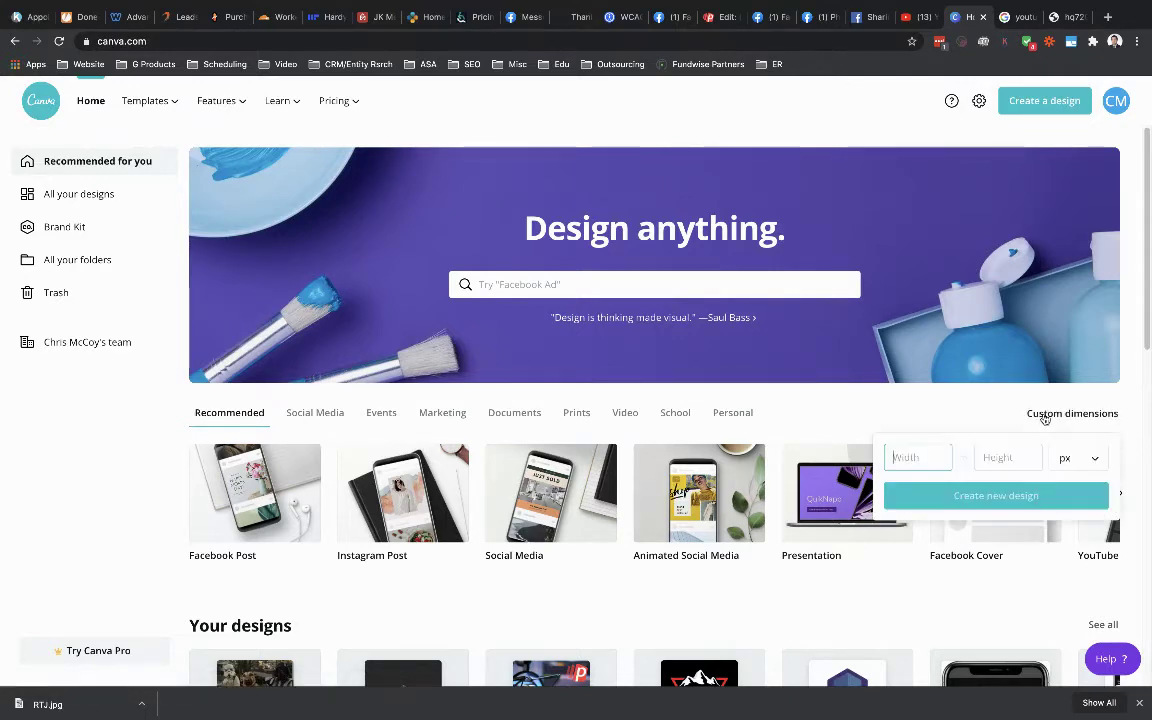
pyautogui.click(936, 457)
pyautogui.write('1200')
pyautogui.press('Tab')
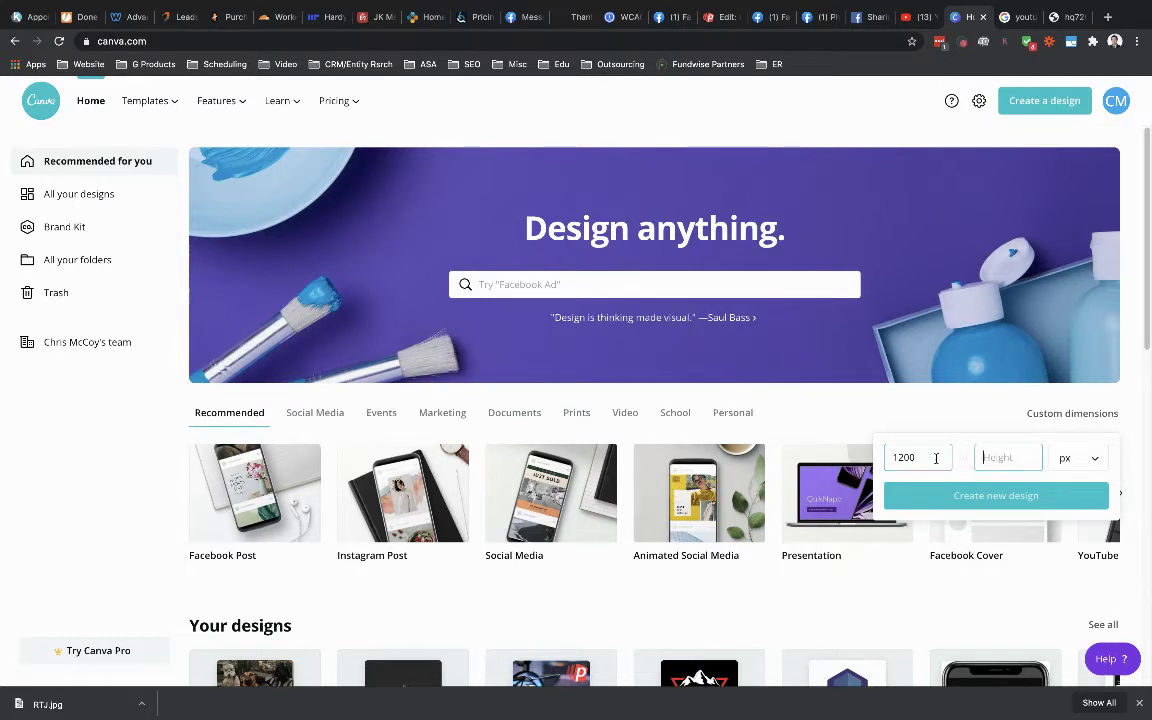
pyautogui.write('630')
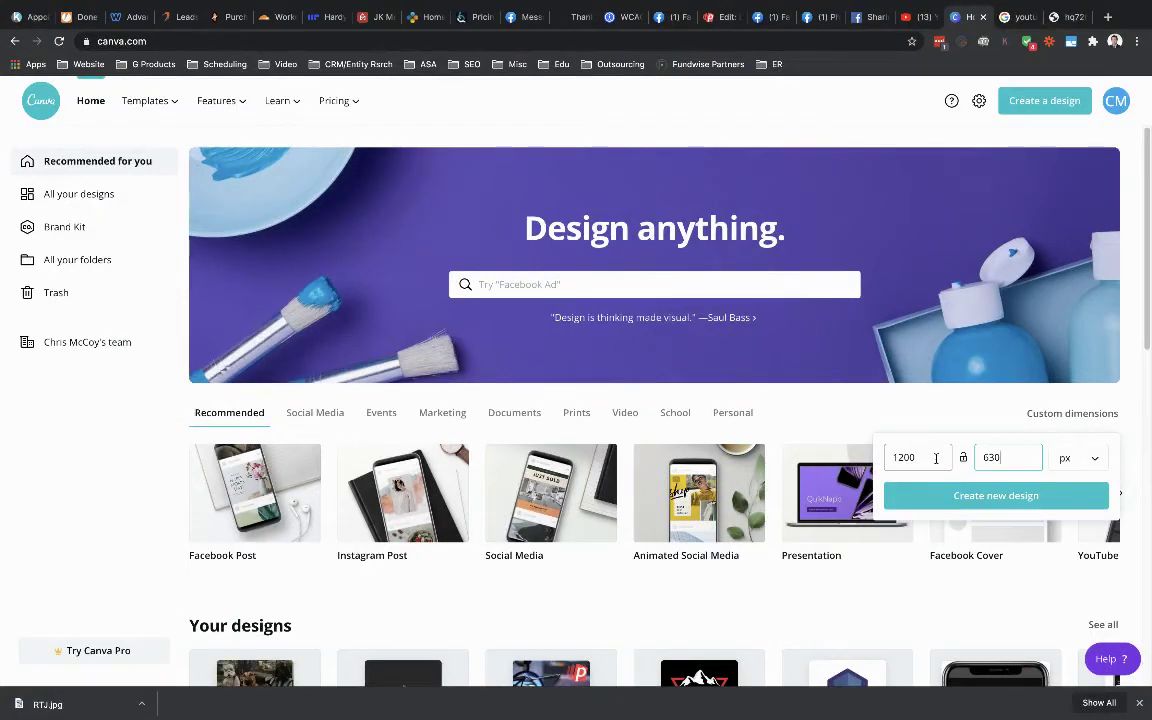
pyautogui.click(968, 498)
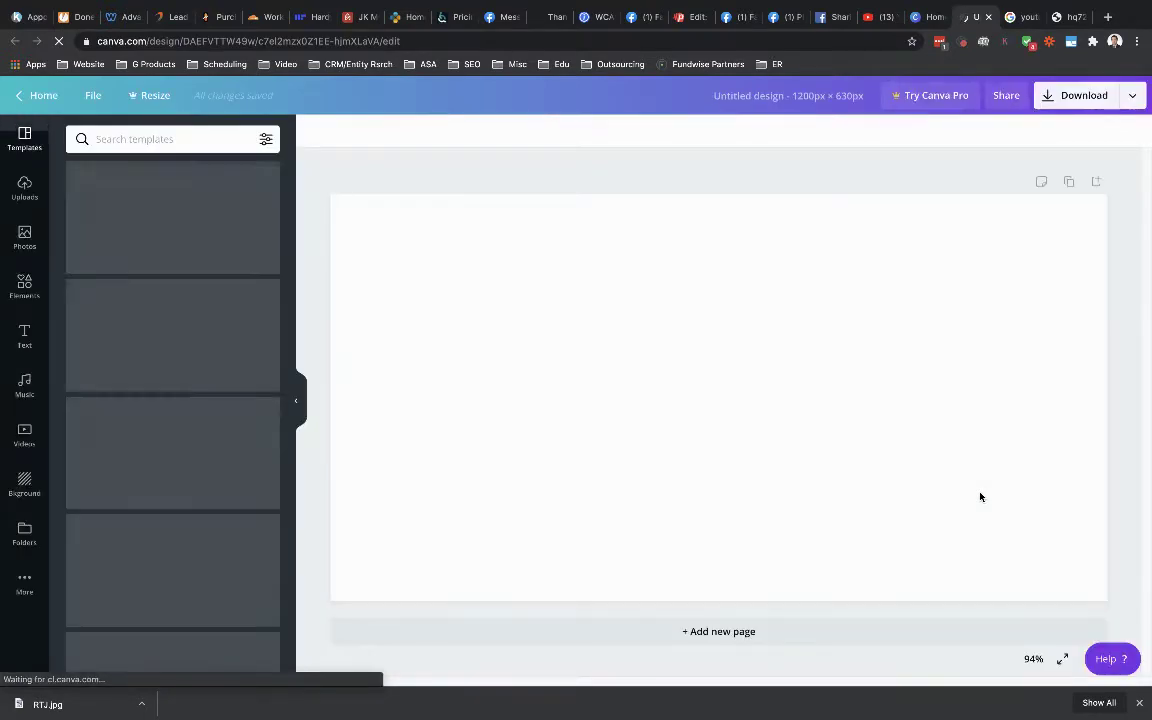
# Upload RTJ.jpg from the Desktop folder to the Canva image uploads.
pyautogui.click(24, 187)
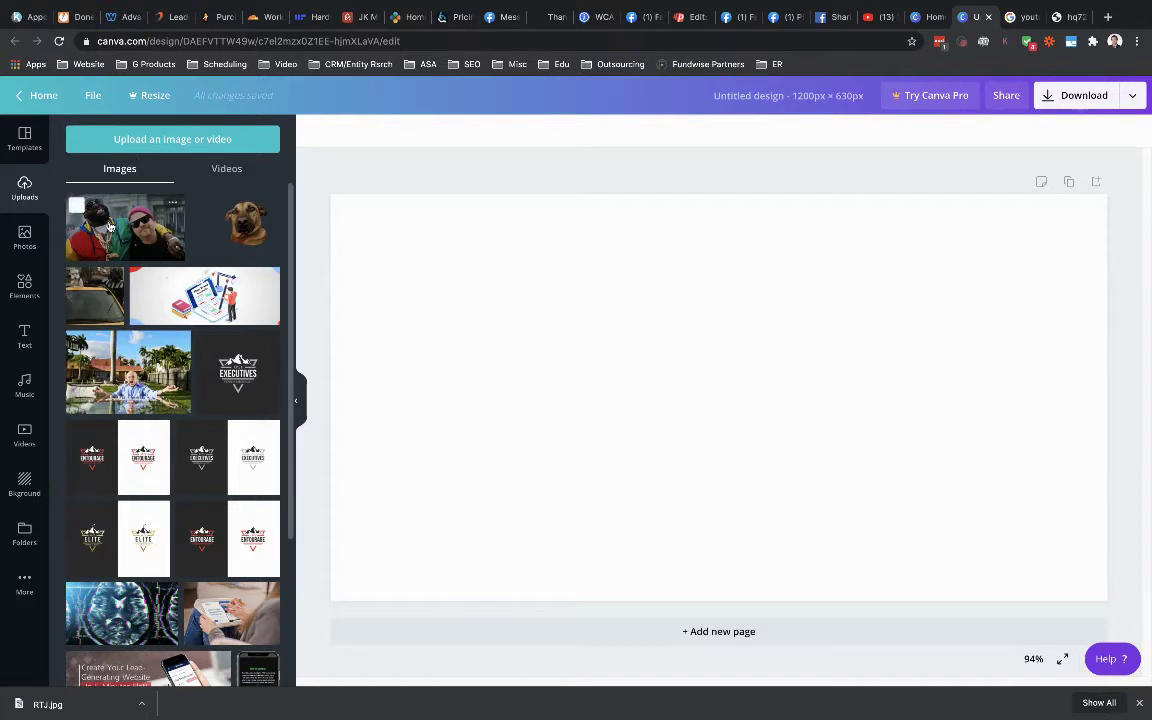
pyautogui.click(143, 141)
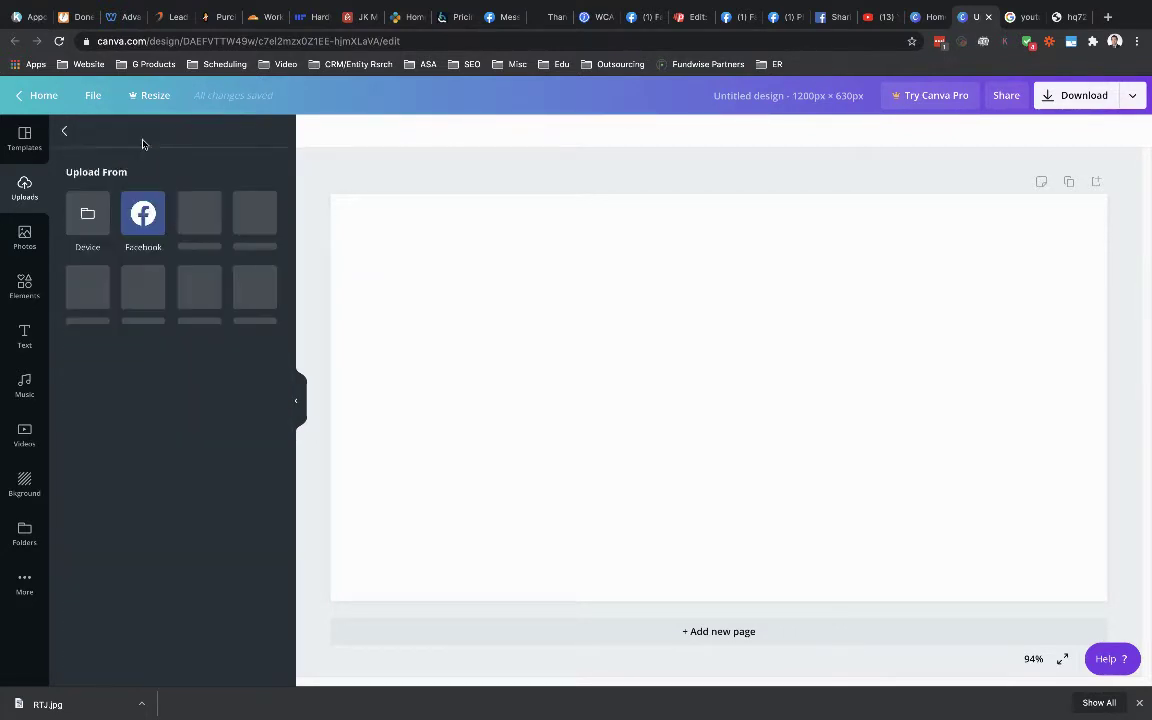
pyautogui.click(87, 217)
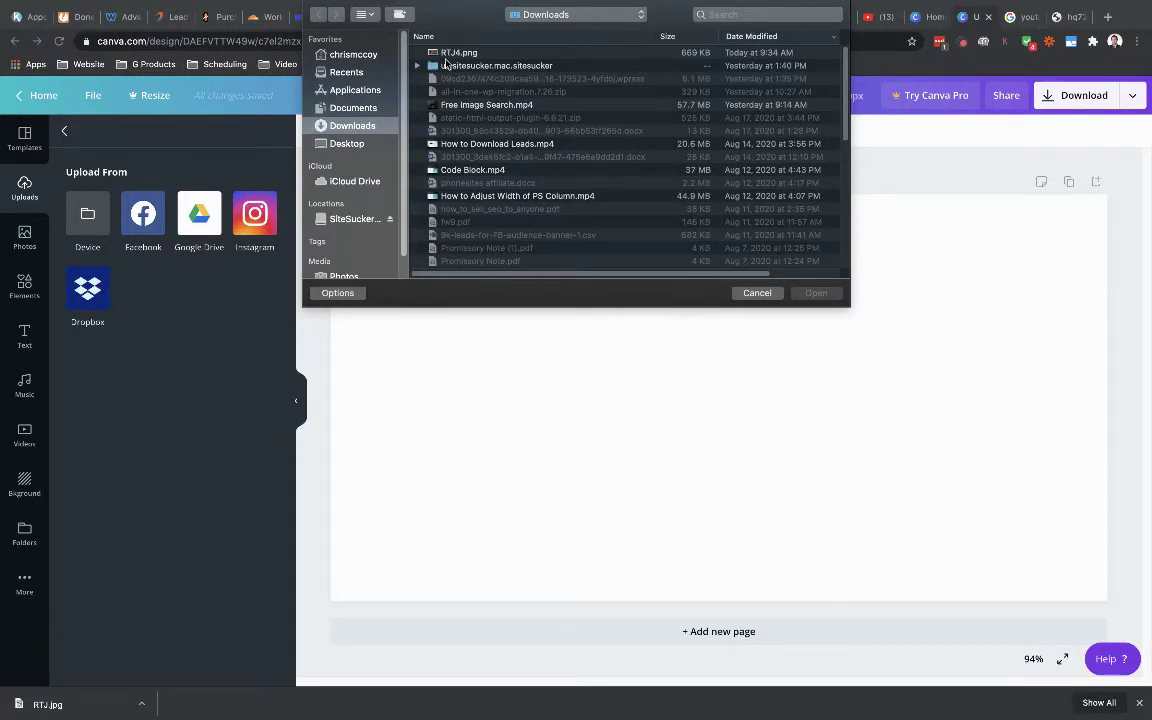
pyautogui.click(449, 53)
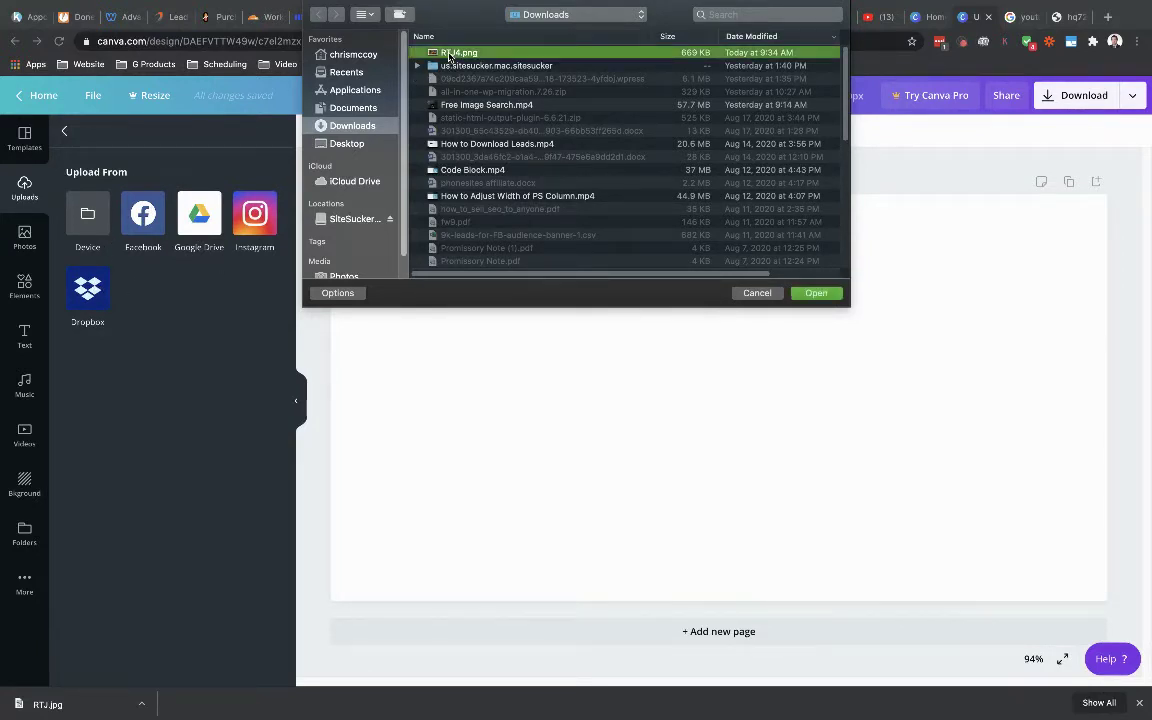
pyautogui.click(335, 142)
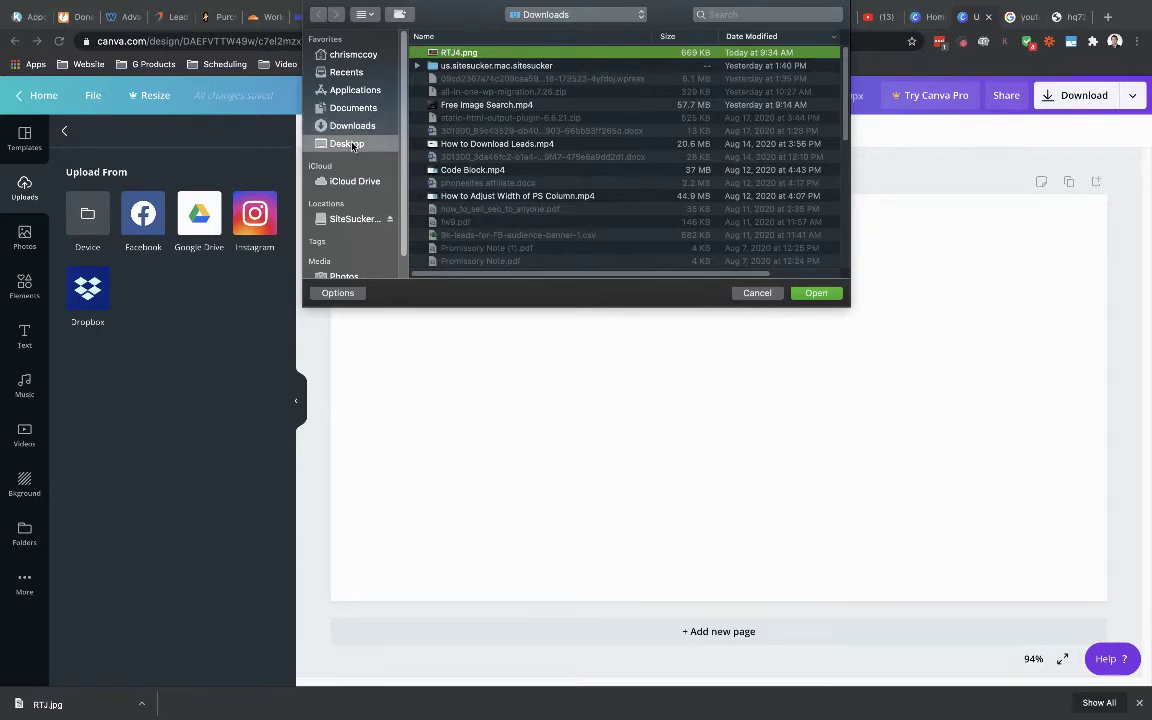
pyautogui.click(447, 53)
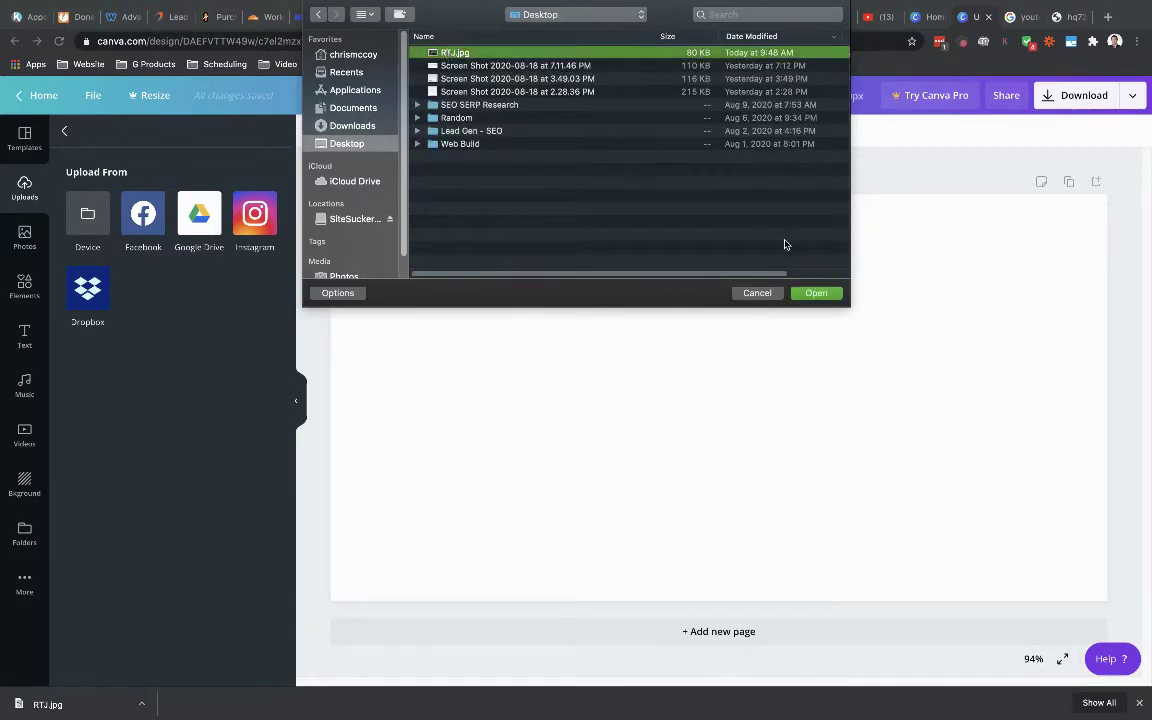
pyautogui.click(816, 292)
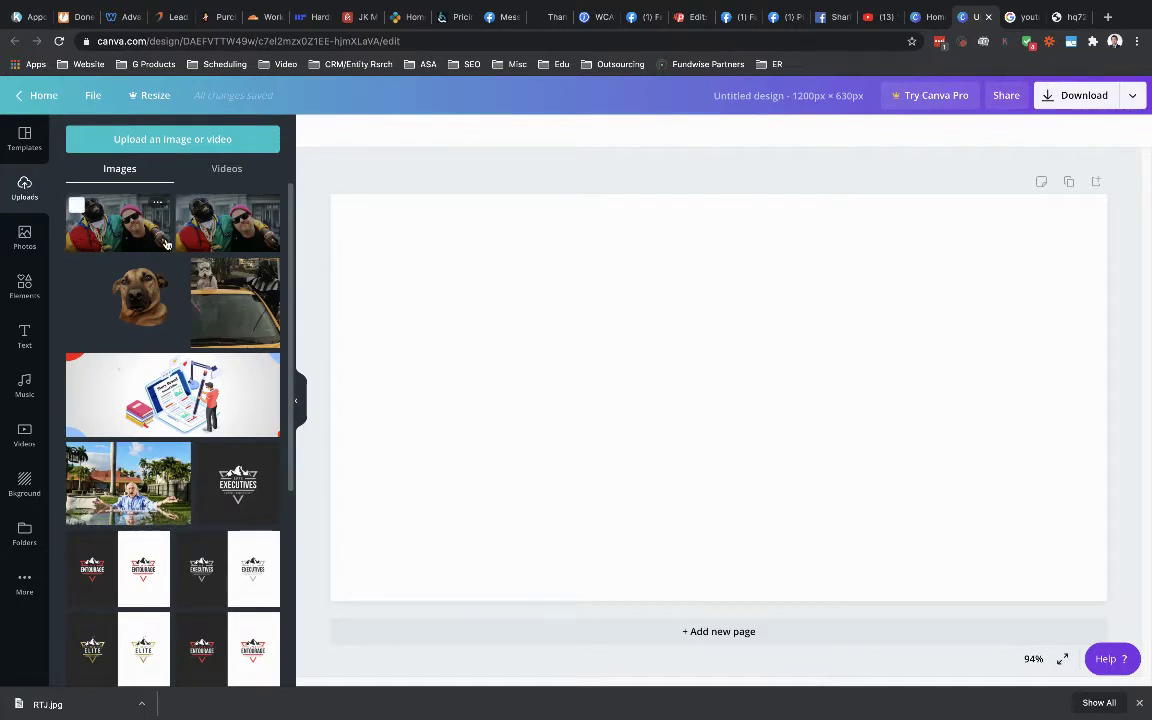
# Place the uploaded RTJ image on the page, then enlarge and position it to cover the entire canvas.
pyautogui.click(127, 230)
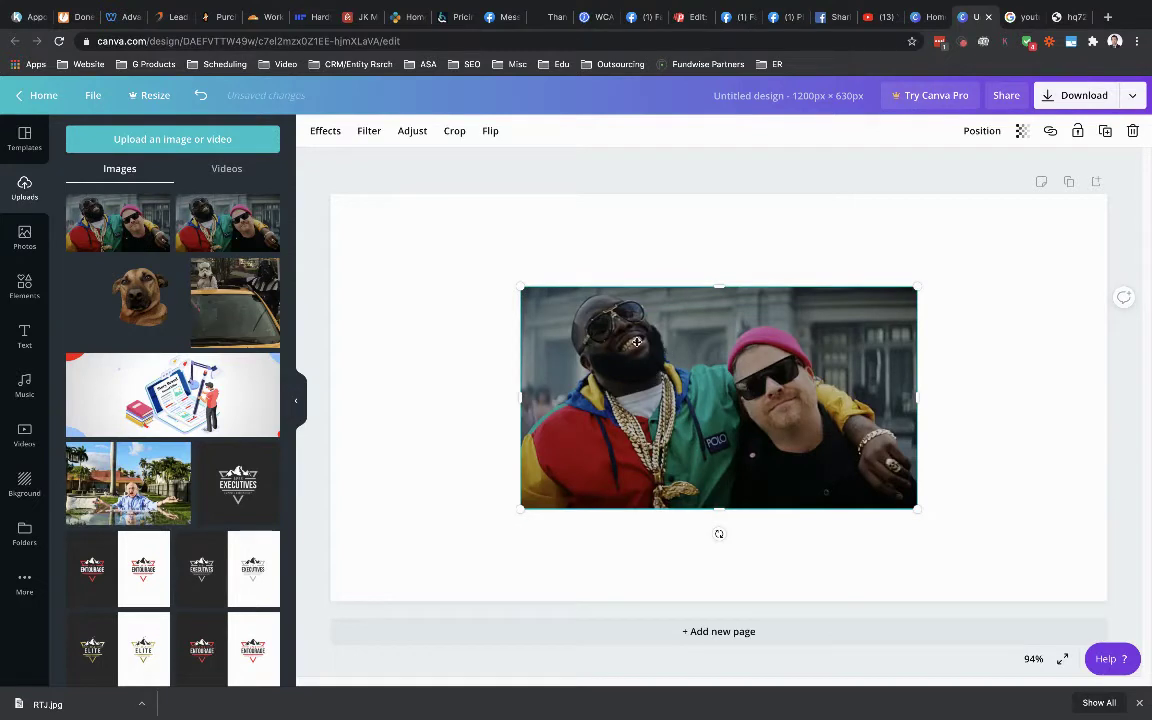
pyautogui.moveTo(660, 344); pyautogui.dragTo(471, 252)
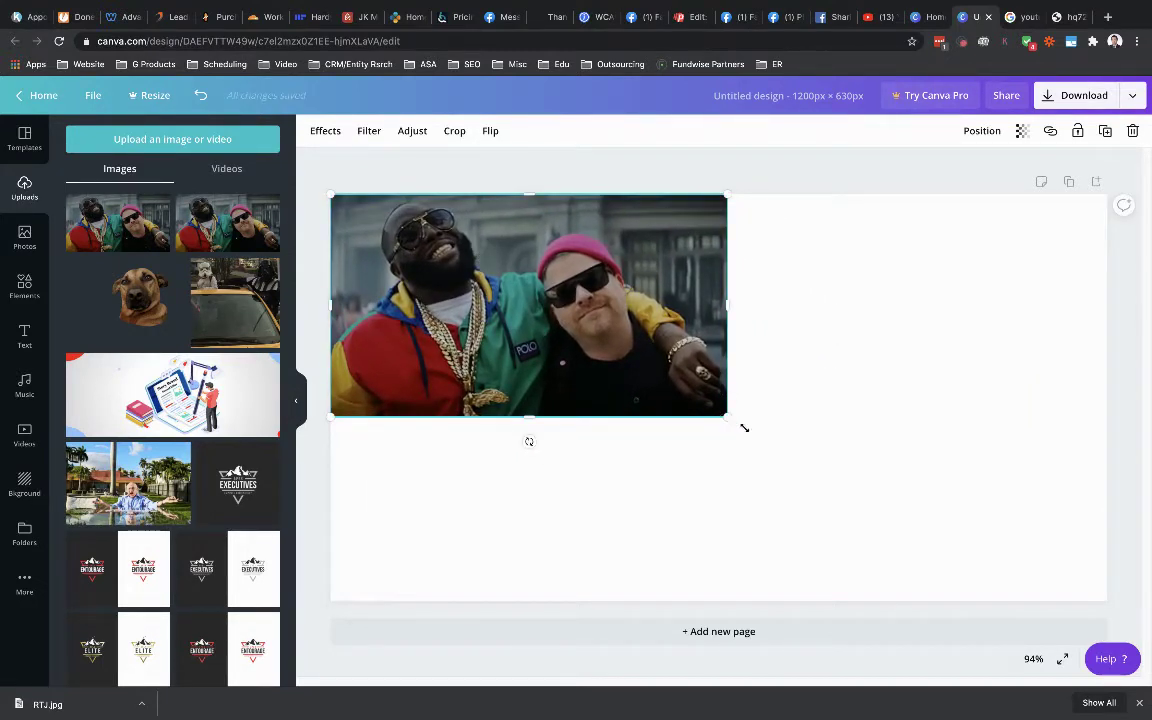
pyautogui.moveTo(744, 428); pyautogui.dragTo(1098, 651)
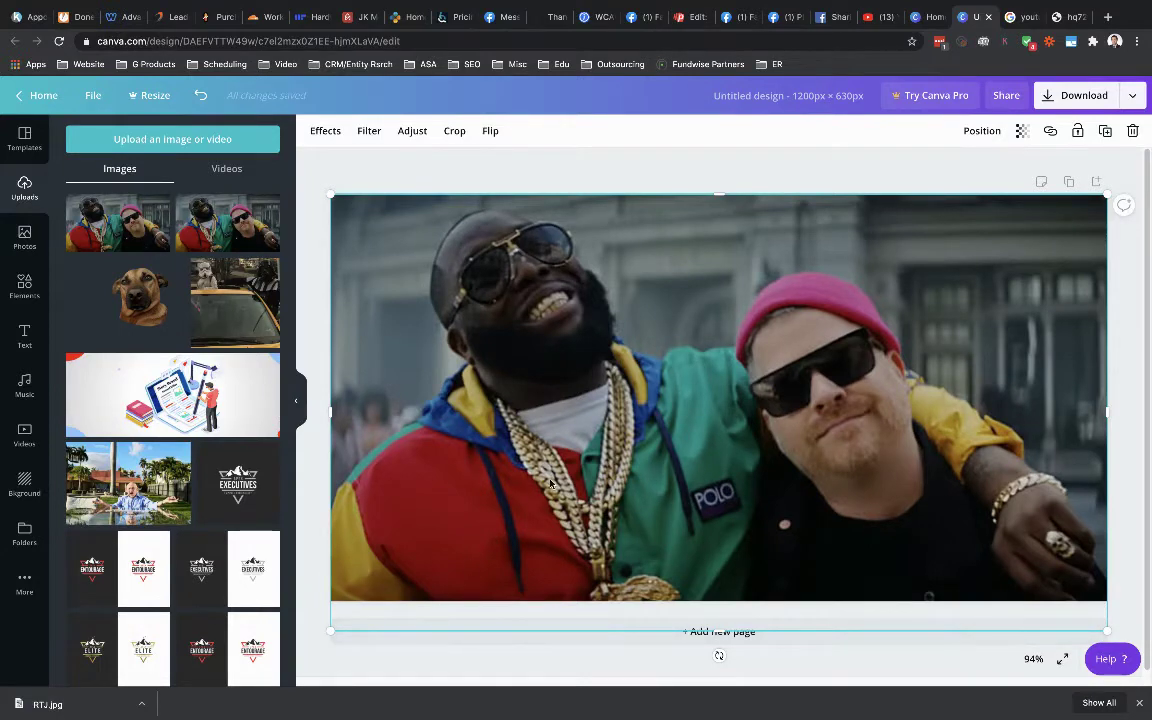
pyautogui.moveTo(567, 478); pyautogui.dragTo(570, 441)
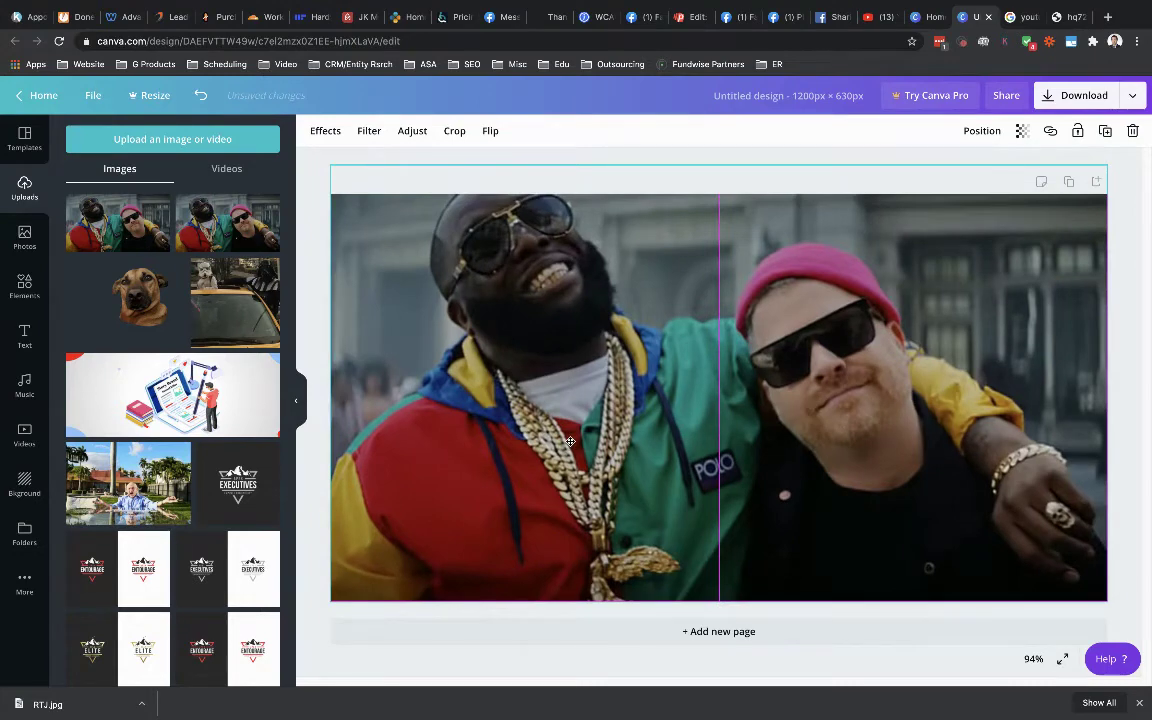
pyautogui.moveTo(700, 308); pyautogui.dragTo(702, 335)
pyautogui.click(1120, 466)
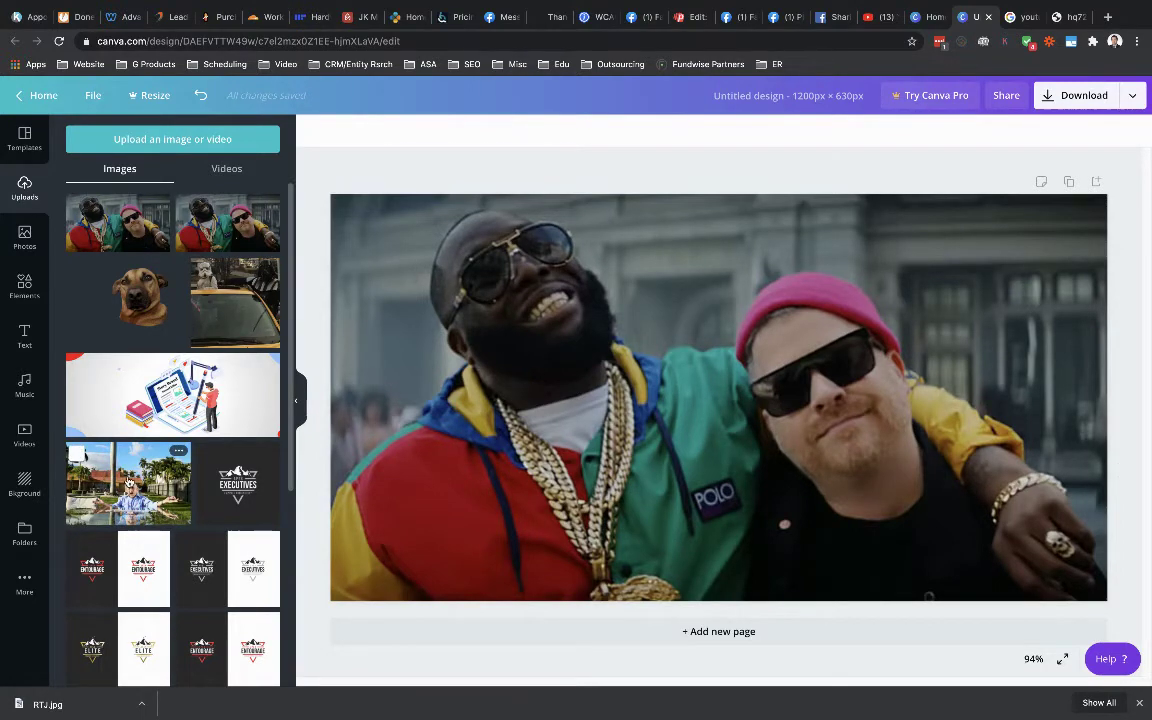
# Switch to the Google Images results for YouTube play icons and extend the query to "youtube play icon transparent".
pyautogui.click(1012, 20)
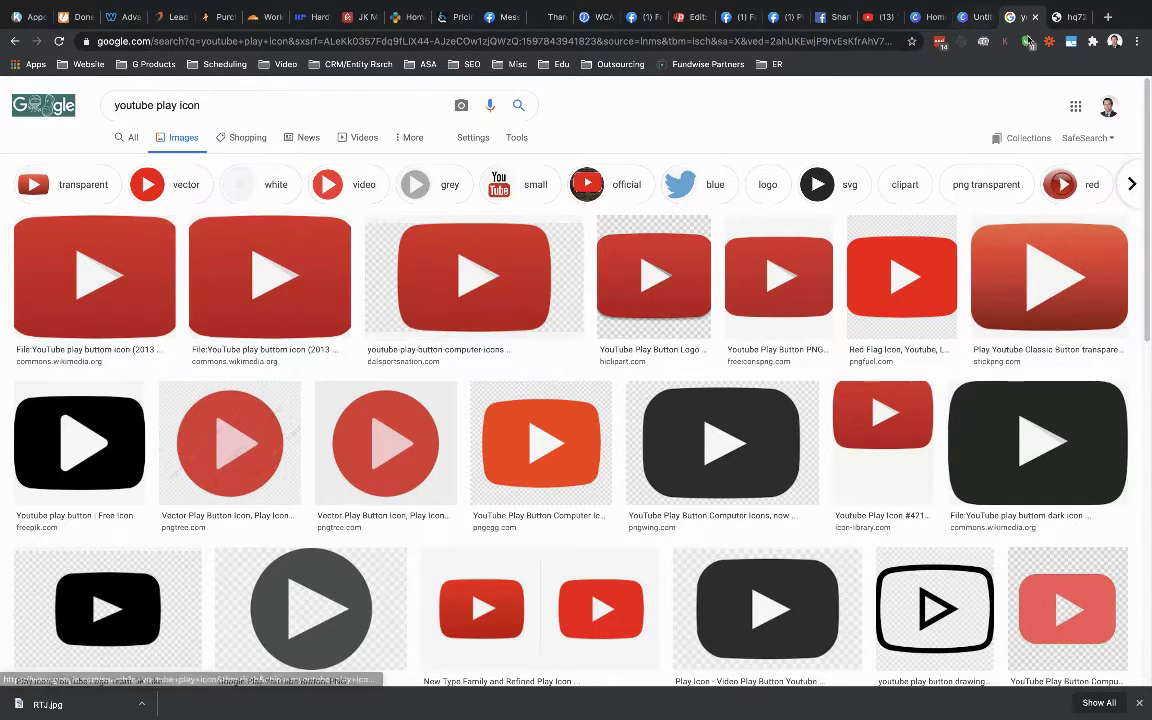
pyautogui.click(976, 19)
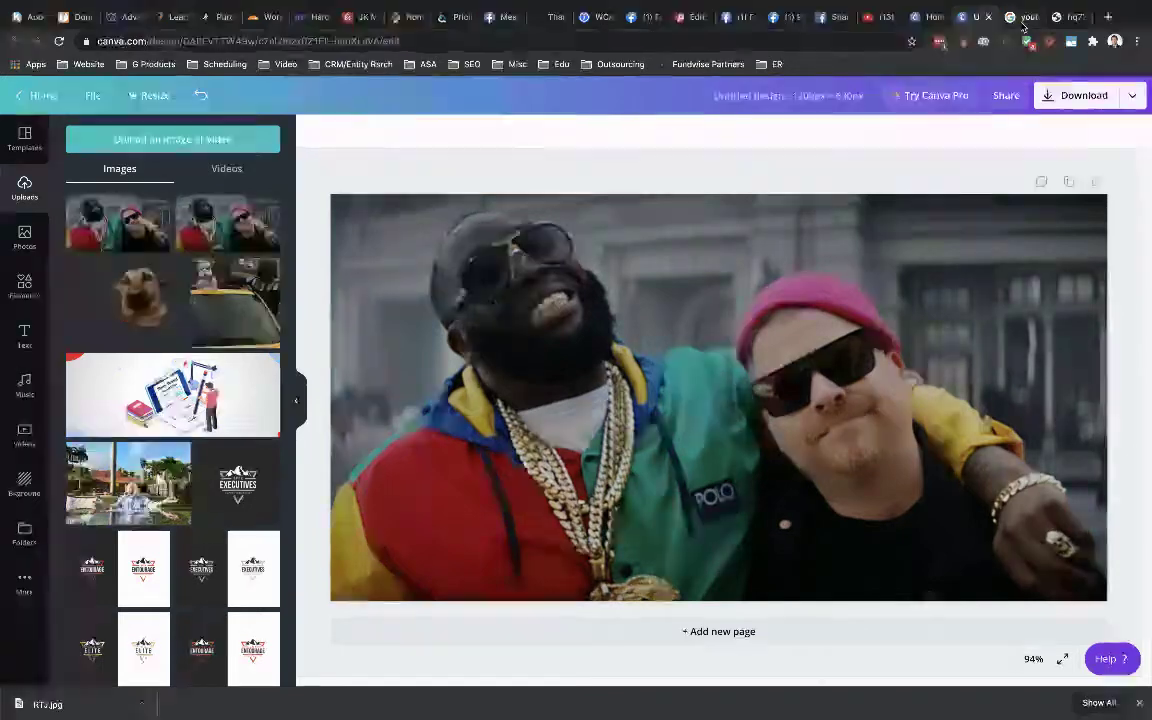
pyautogui.hotkey('ctrl', 'Tab')
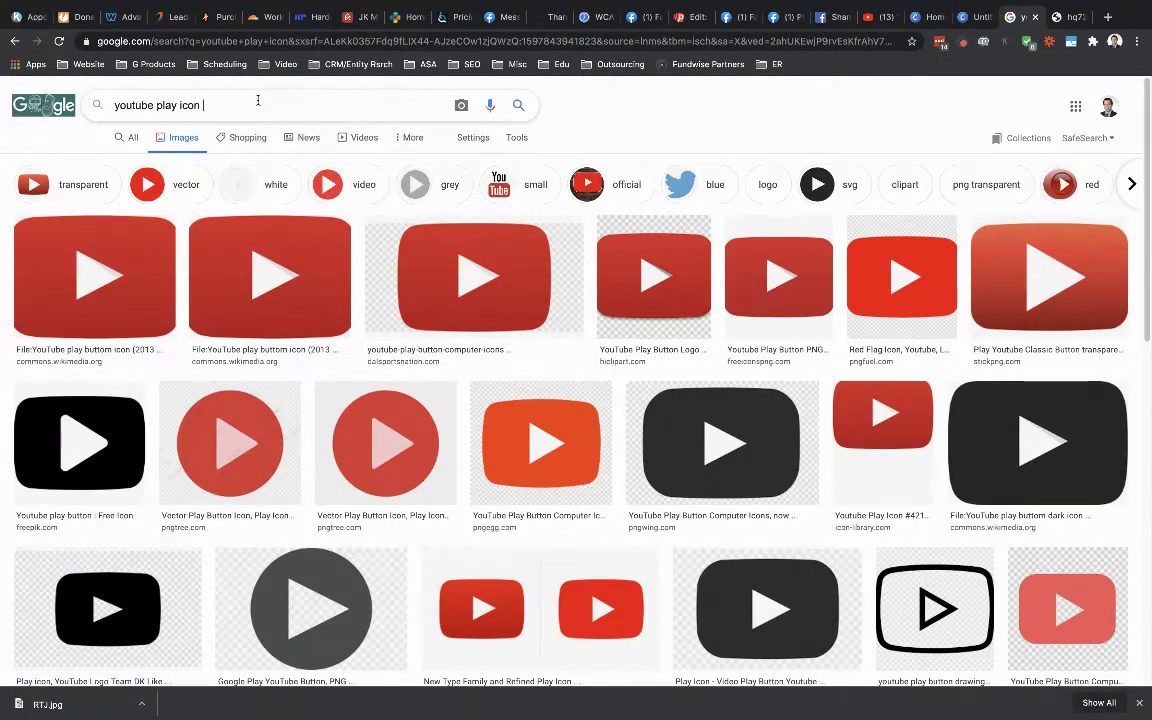
pyautogui.write('transparent')
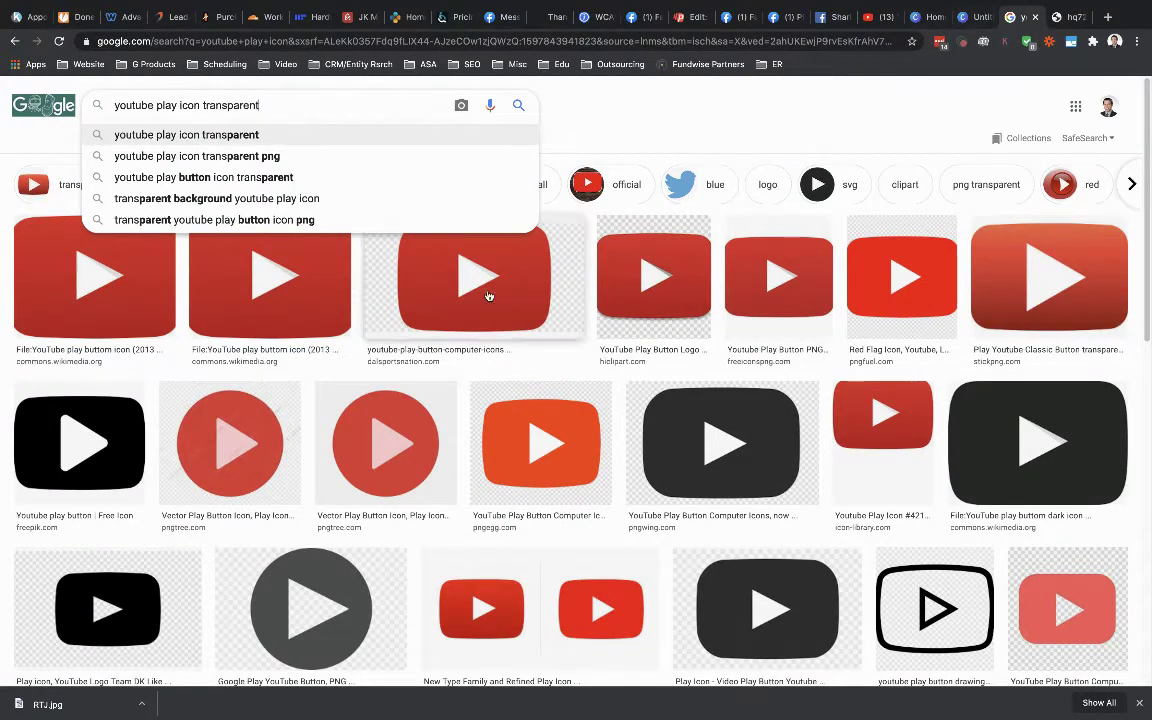
# Back in Canva, add the uploaded red YouTube play icon, shrink it to about 228 × 160 px and center it on the image.
pyautogui.click(980, 16)
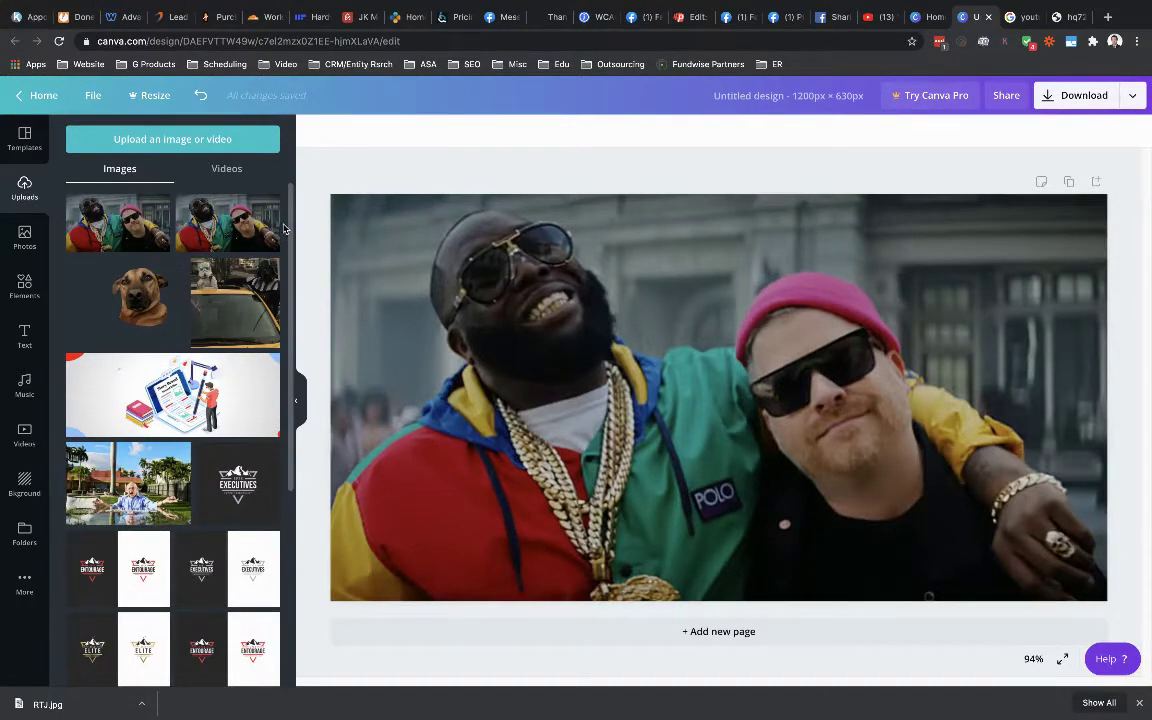
pyautogui.scroll(-15, 290, 220)
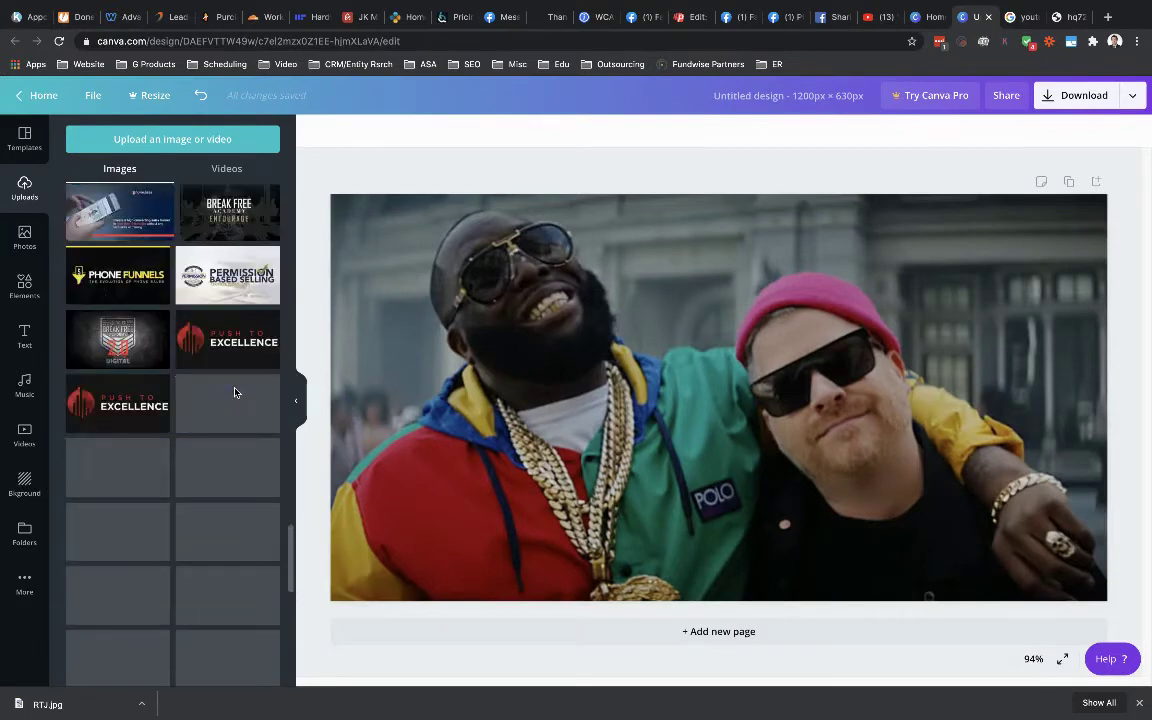
pyautogui.scroll(-10, 235, 393)
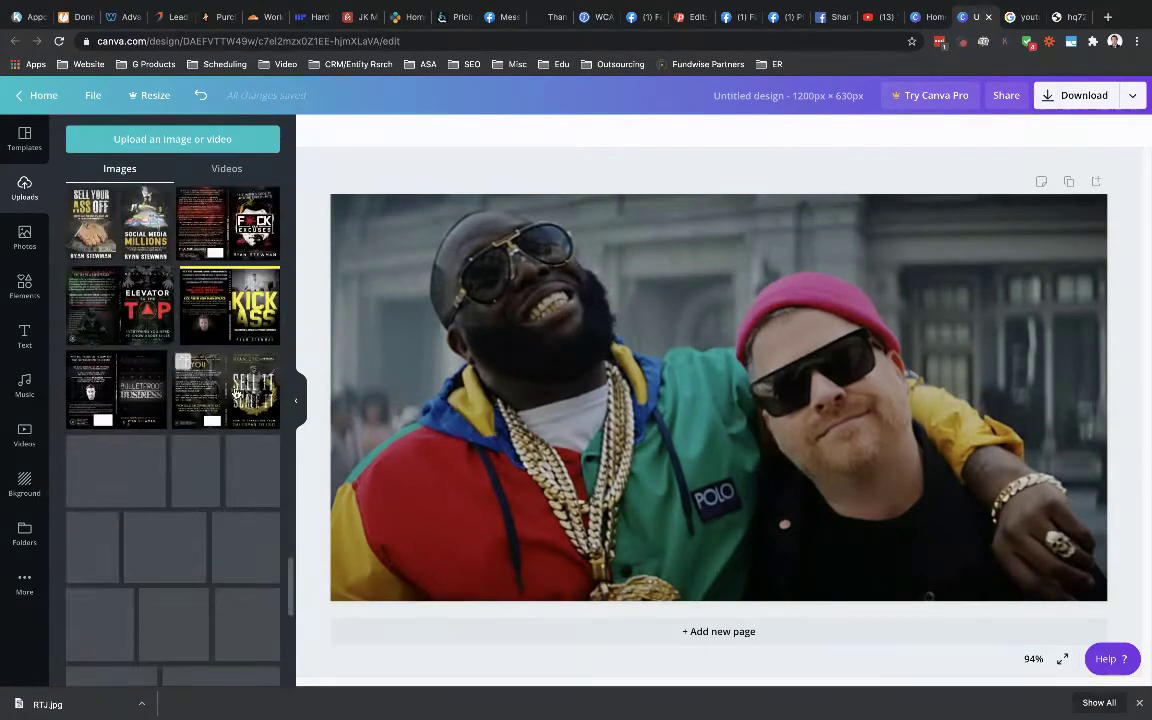
pyautogui.scroll(-10, 235, 393)
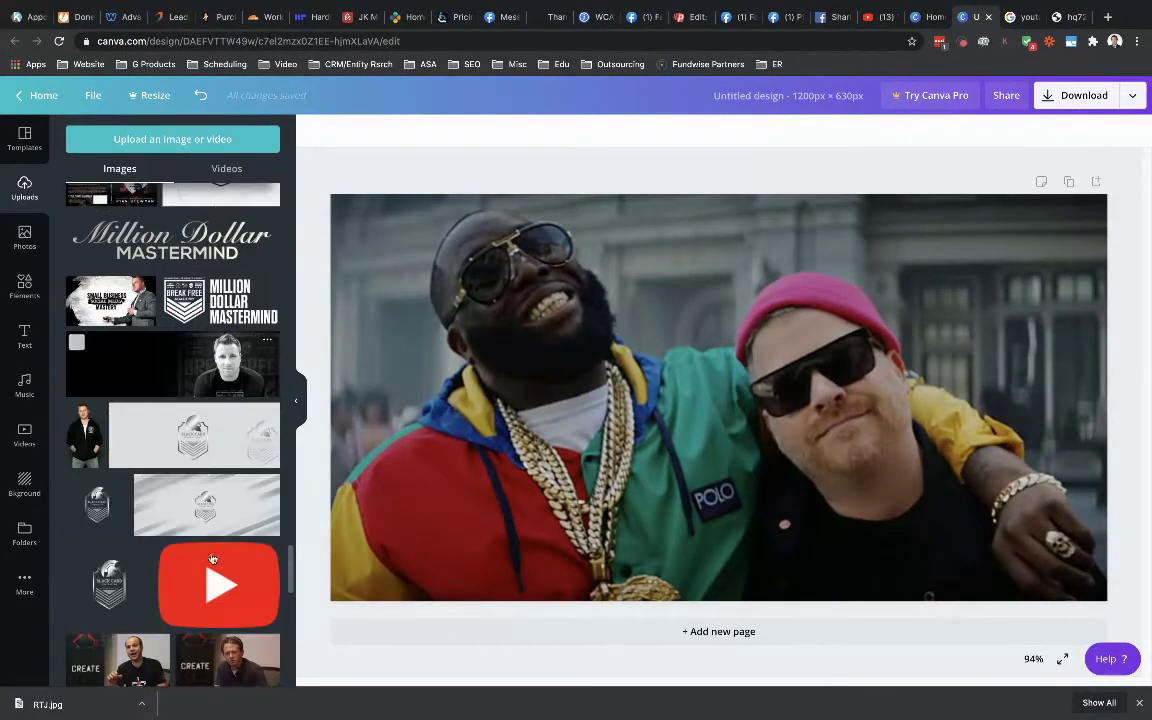
pyautogui.click(208, 573)
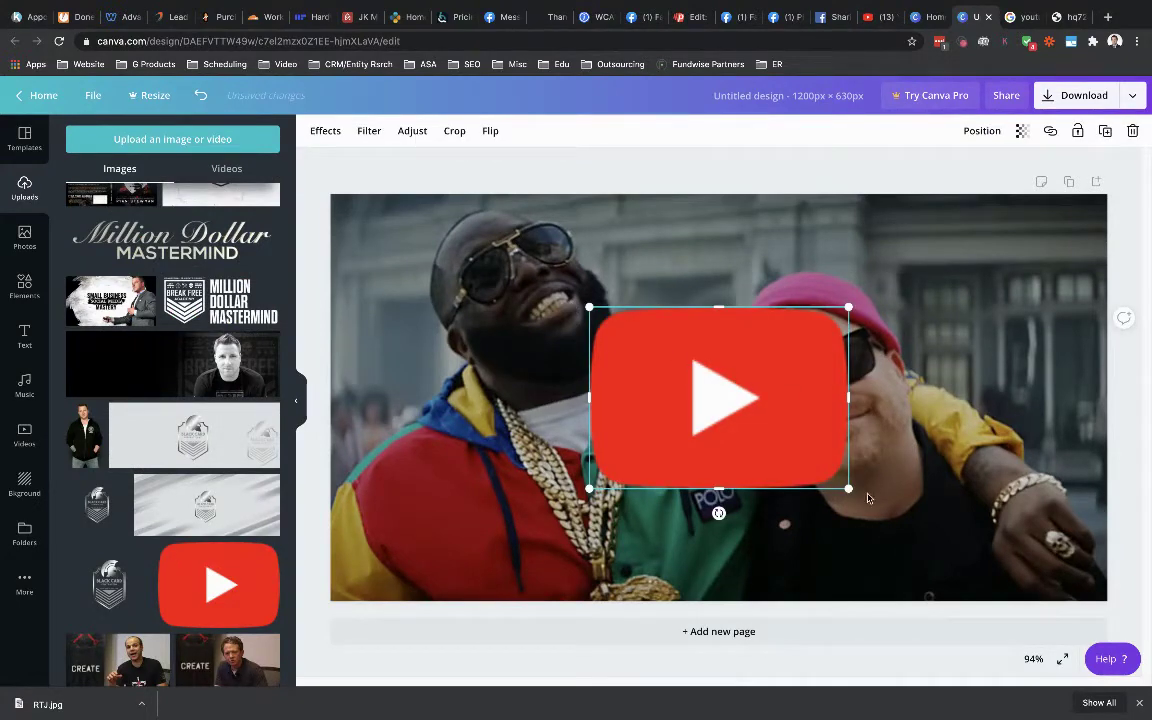
pyautogui.moveTo(846, 487); pyautogui.dragTo(750, 417)
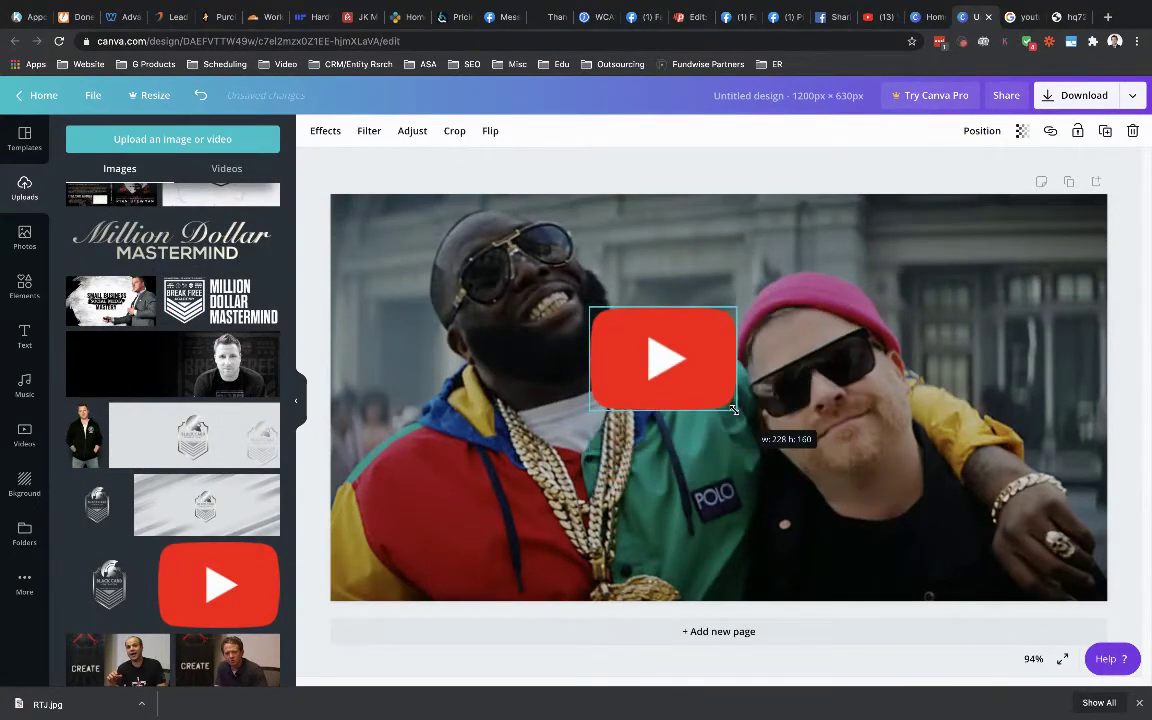
pyautogui.moveTo(676, 380); pyautogui.dragTo(721, 408)
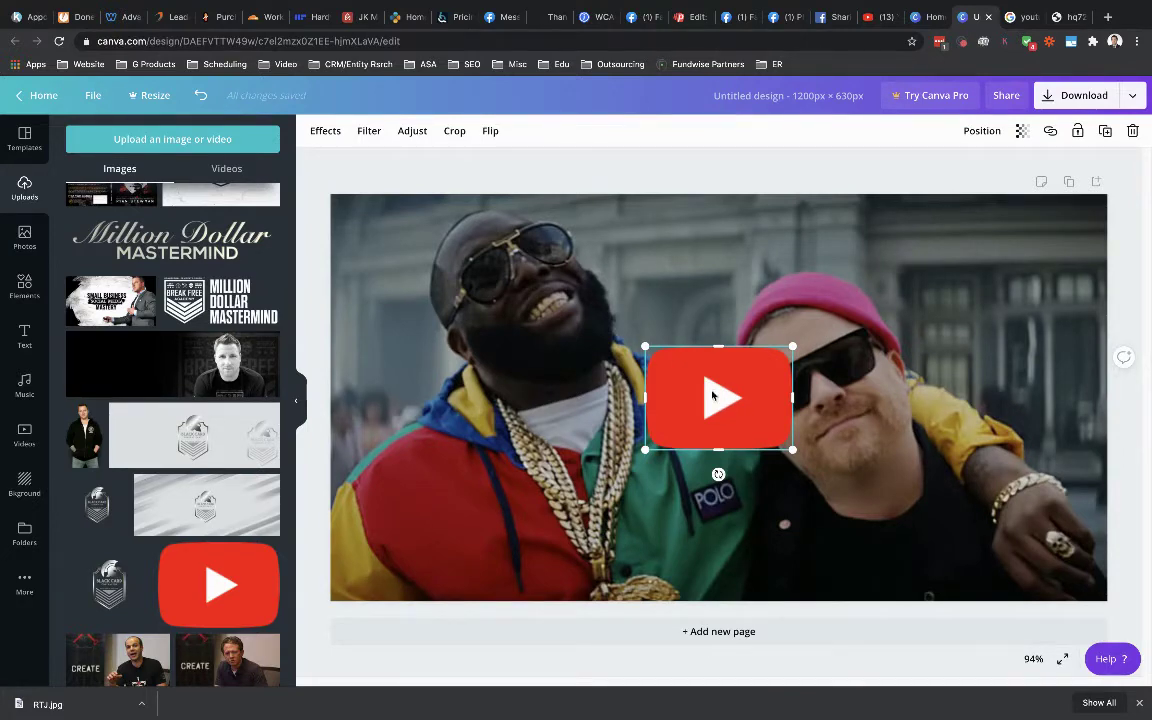
# Set the play icon's transparency to 85 and deselect it.
pyautogui.click(1023, 135)
pyautogui.moveTo(982, 174); pyautogui.dragTo(969, 173)
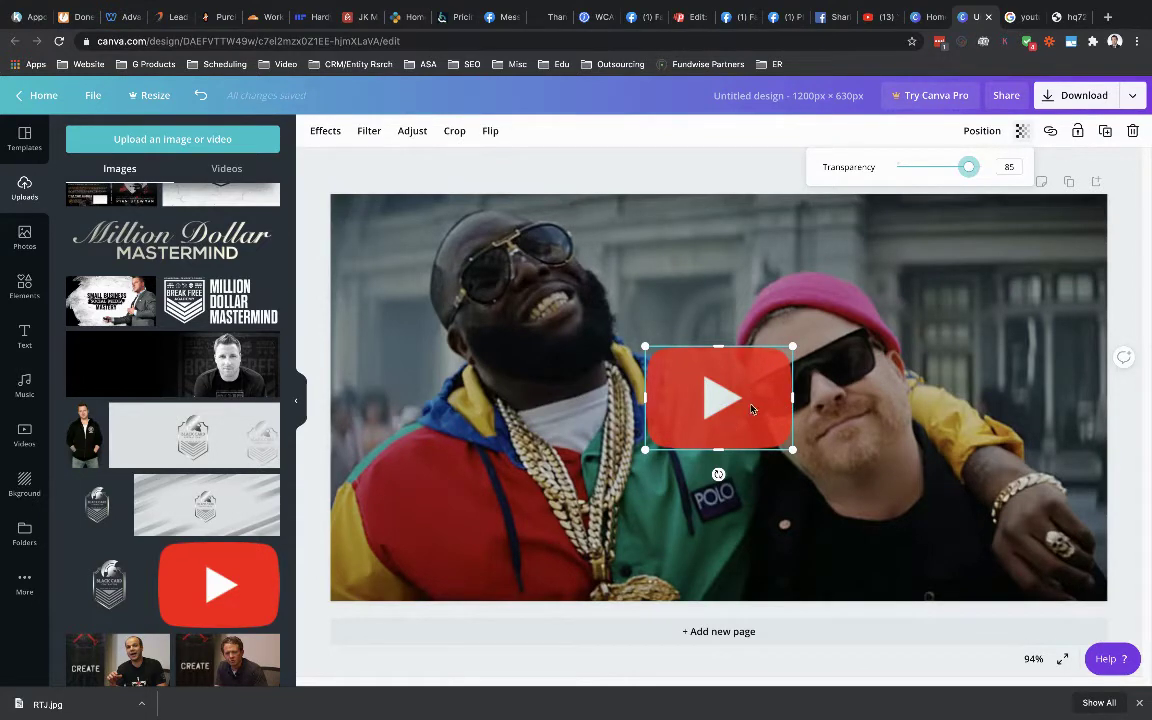
pyautogui.click(435, 554)
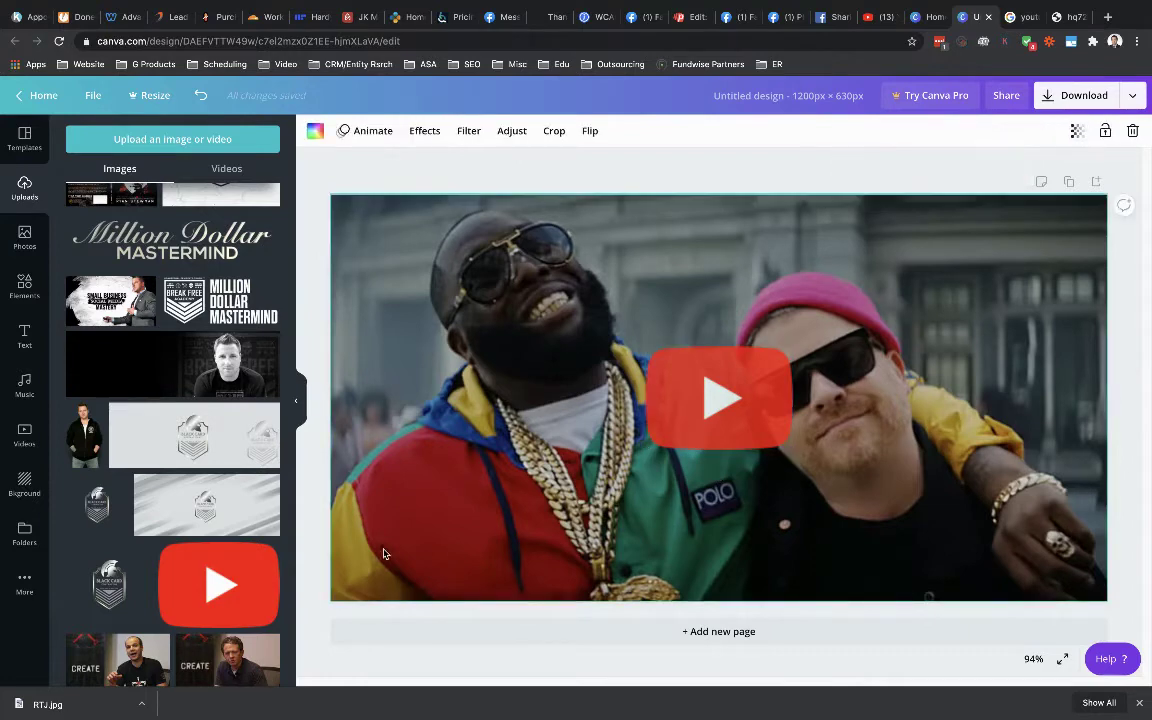
# Switch to YouTube and examine how the thumbnails in the home feed are designed, including their text overlays.
pyautogui.click(882, 19)
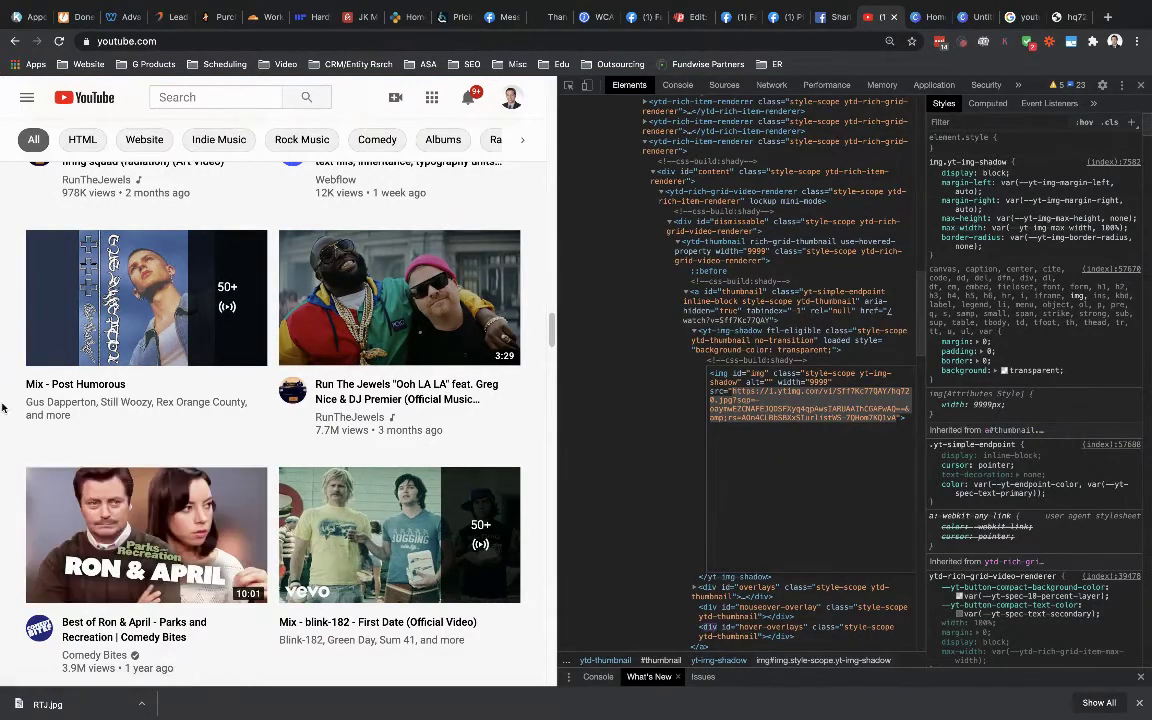
pyautogui.scroll(-2, 3, 408)
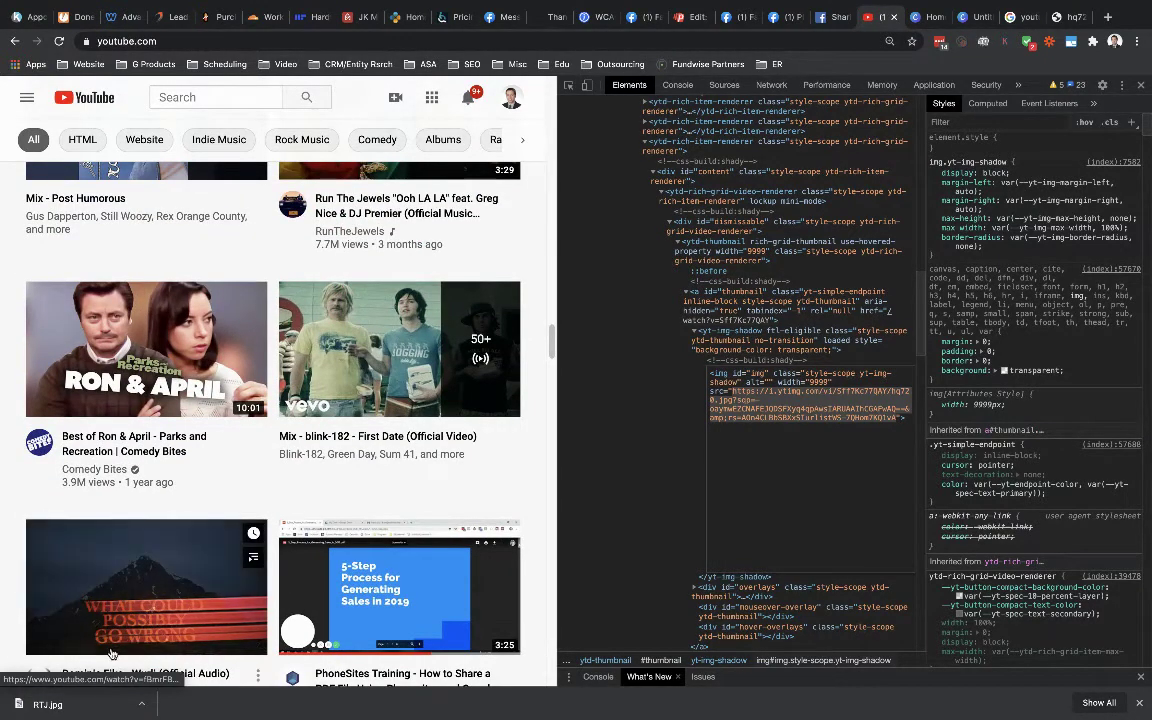
pyautogui.scroll(-1, 78, 645)
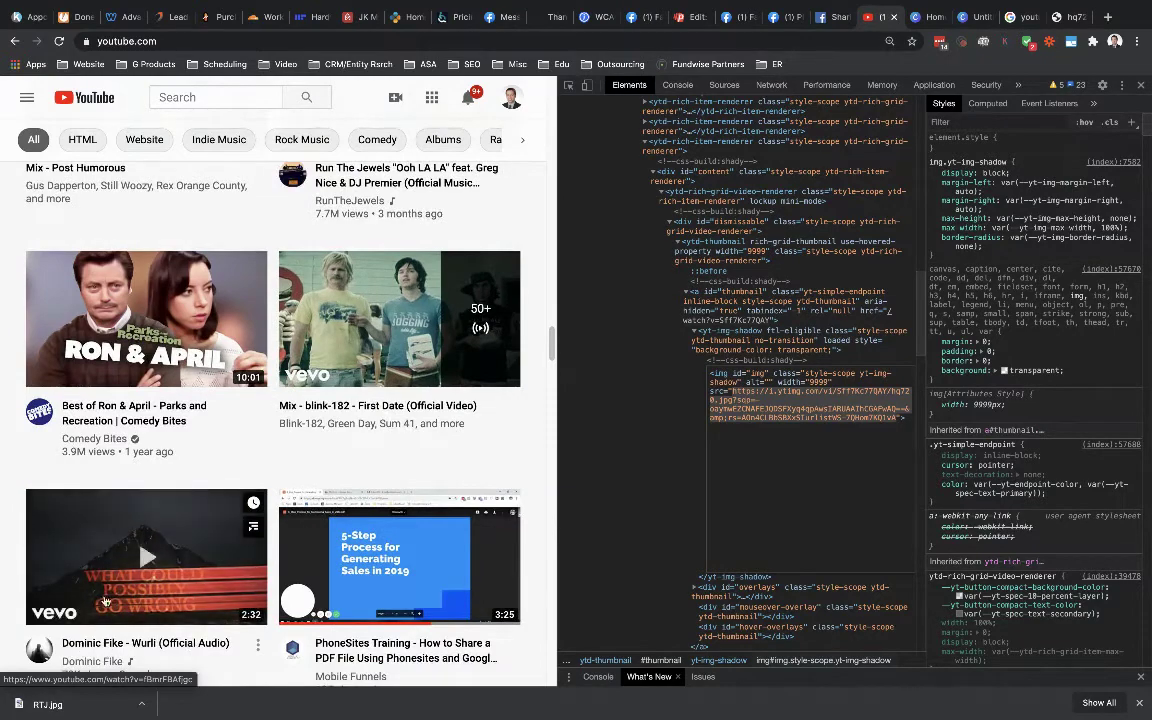
pyautogui.scroll(-5, 202, 592)
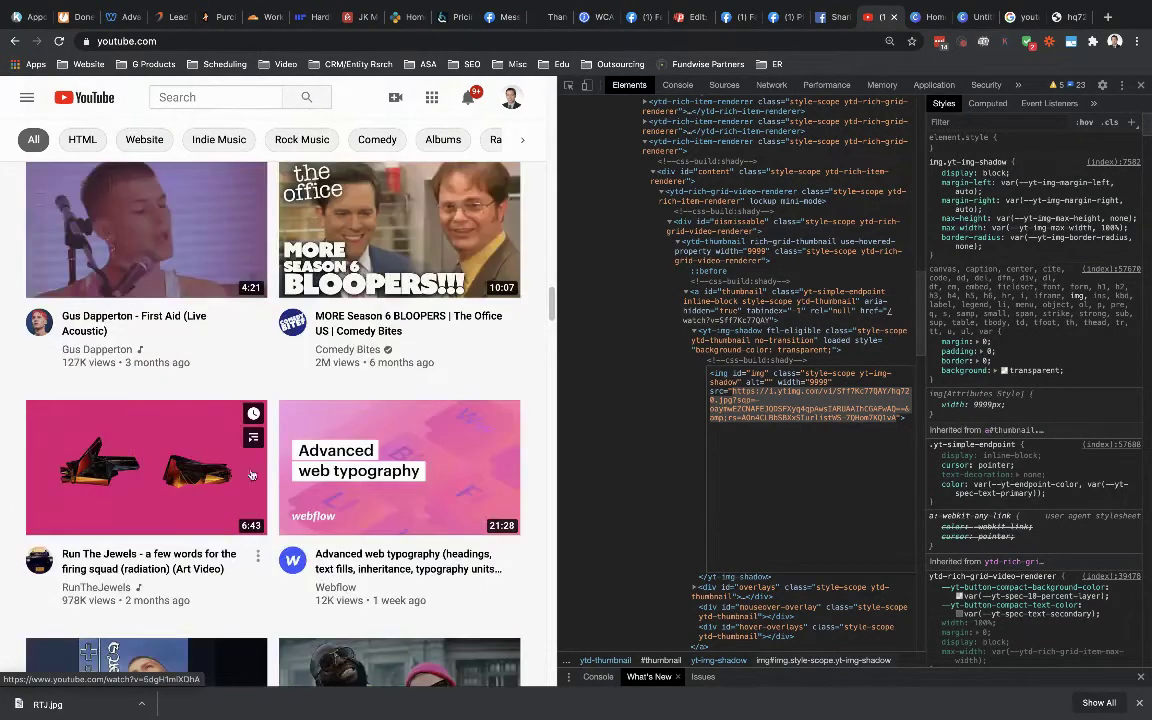
pyautogui.scroll(-1, 404, 449)
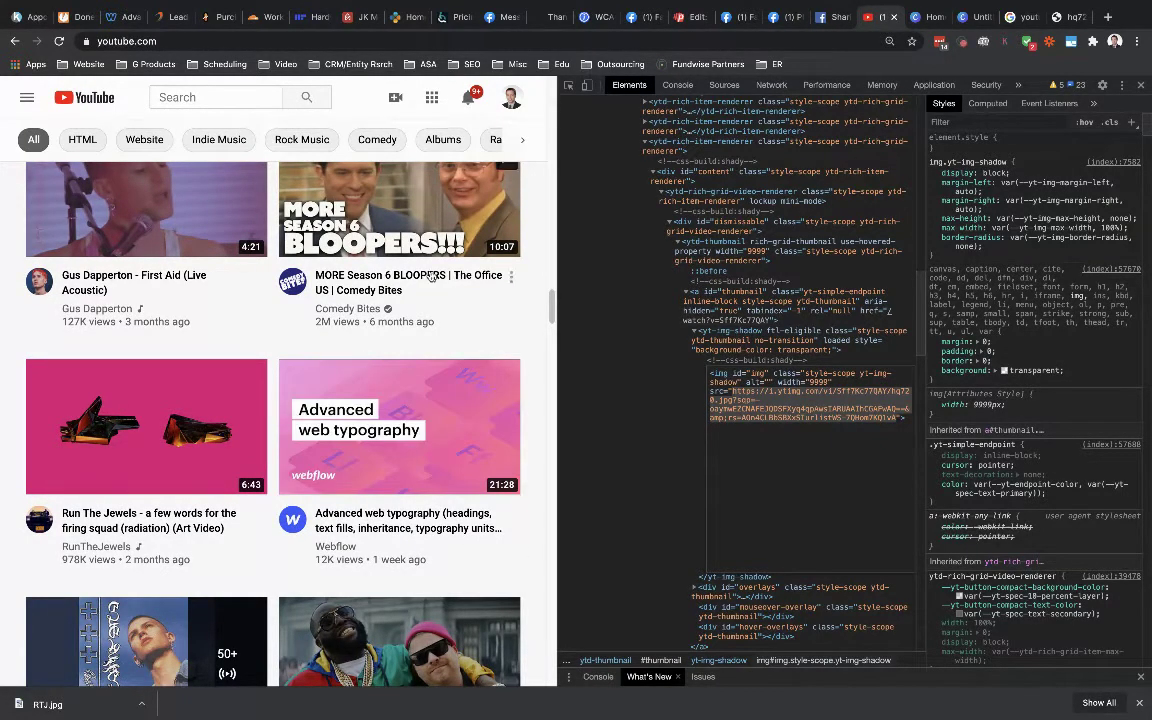
pyautogui.moveTo(346, 246)
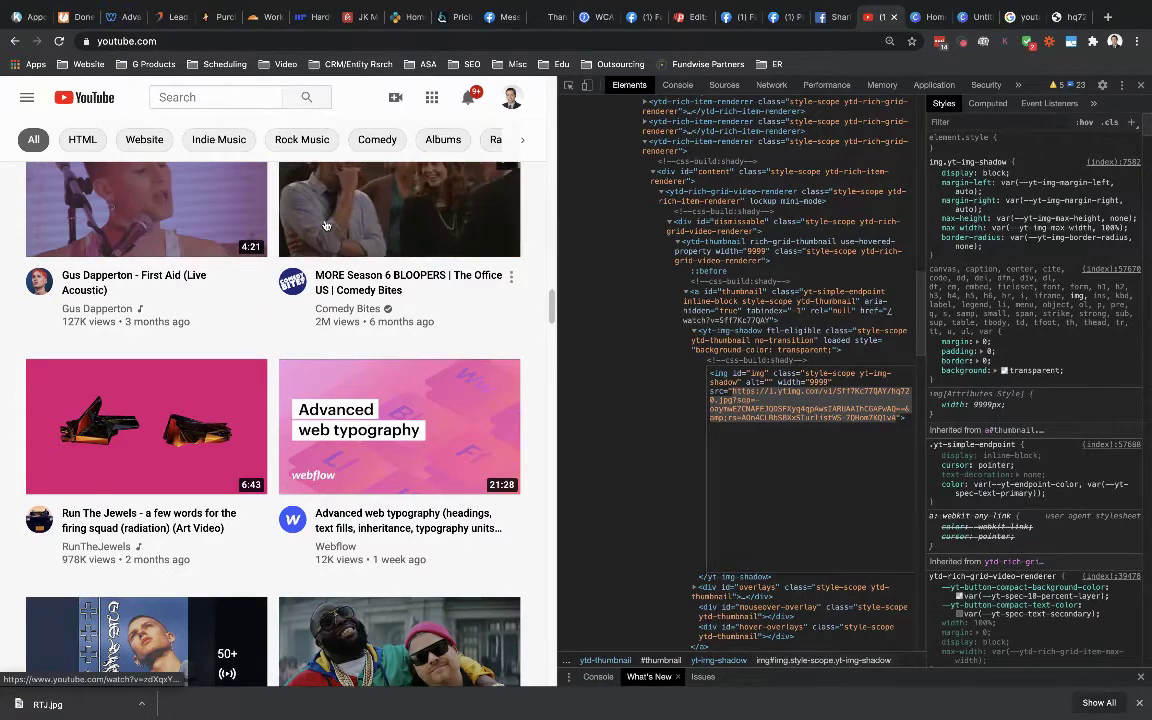
# Return to the Canva design and add a square shape on top of the thumbnail image.
pyautogui.click(981, 19)
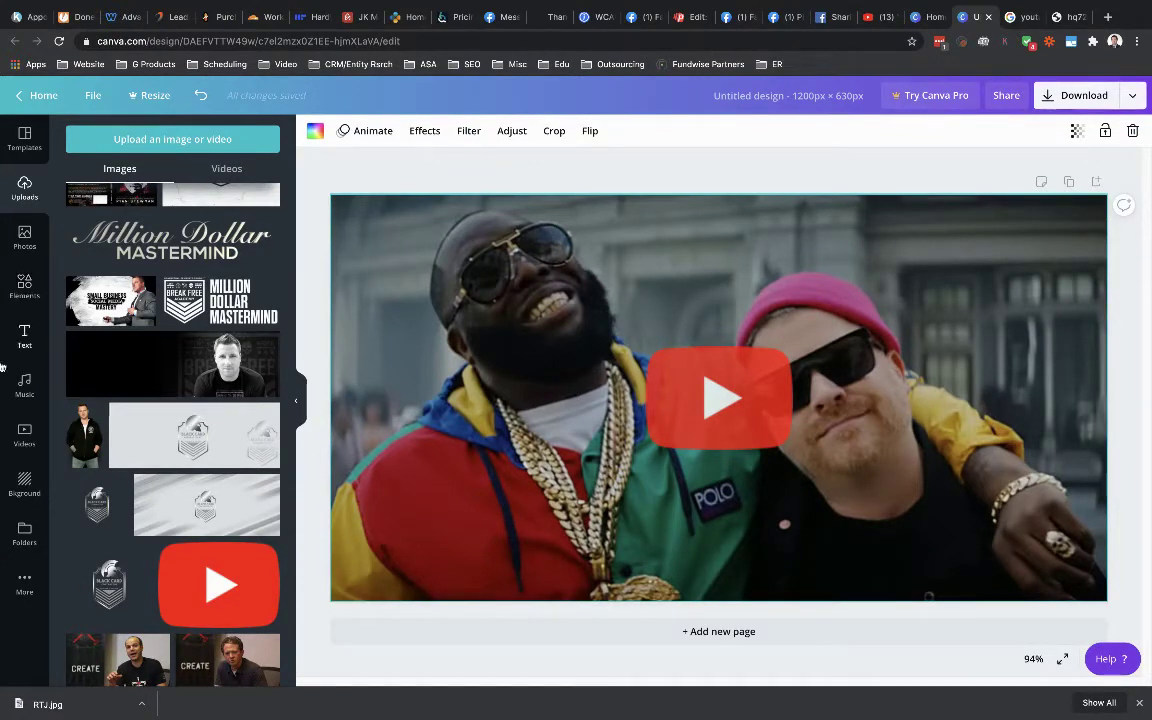
pyautogui.click(24, 485)
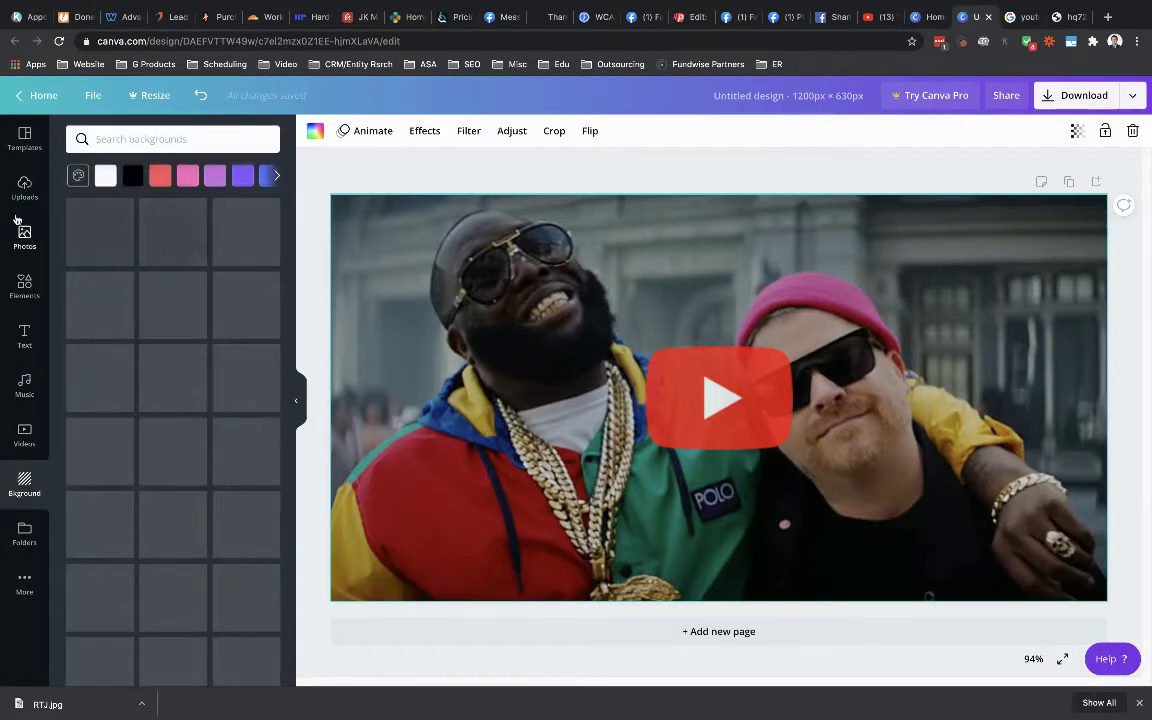
pyautogui.click(17, 284)
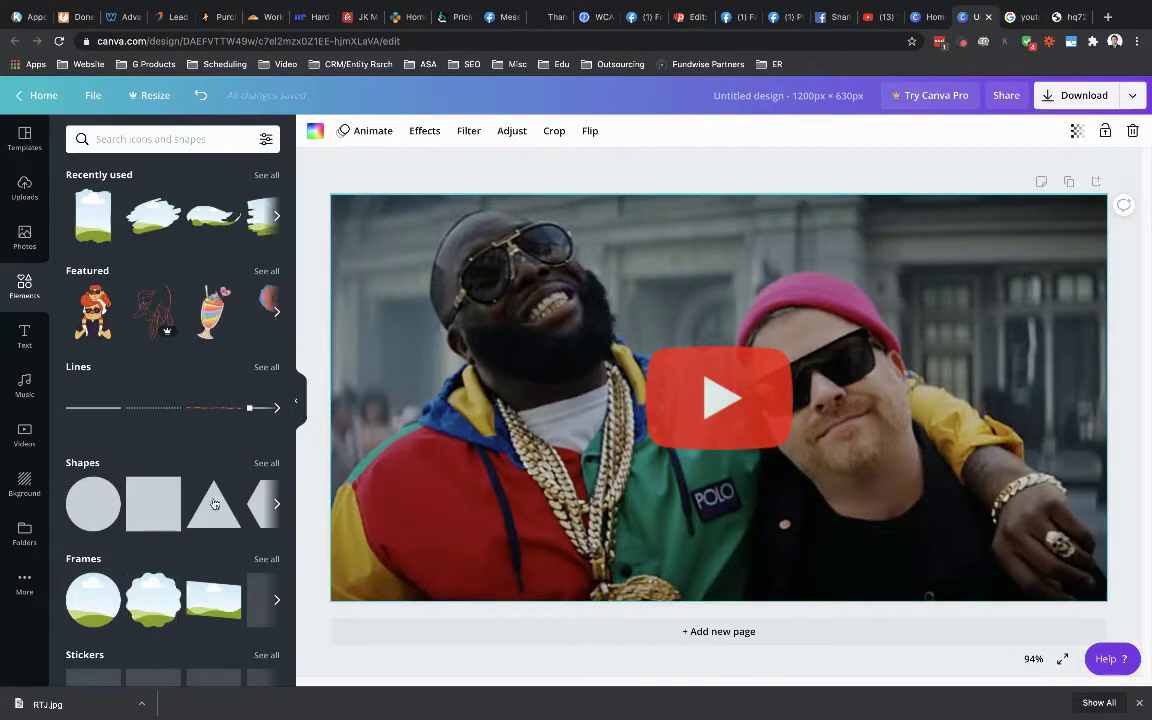
pyautogui.click(155, 503)
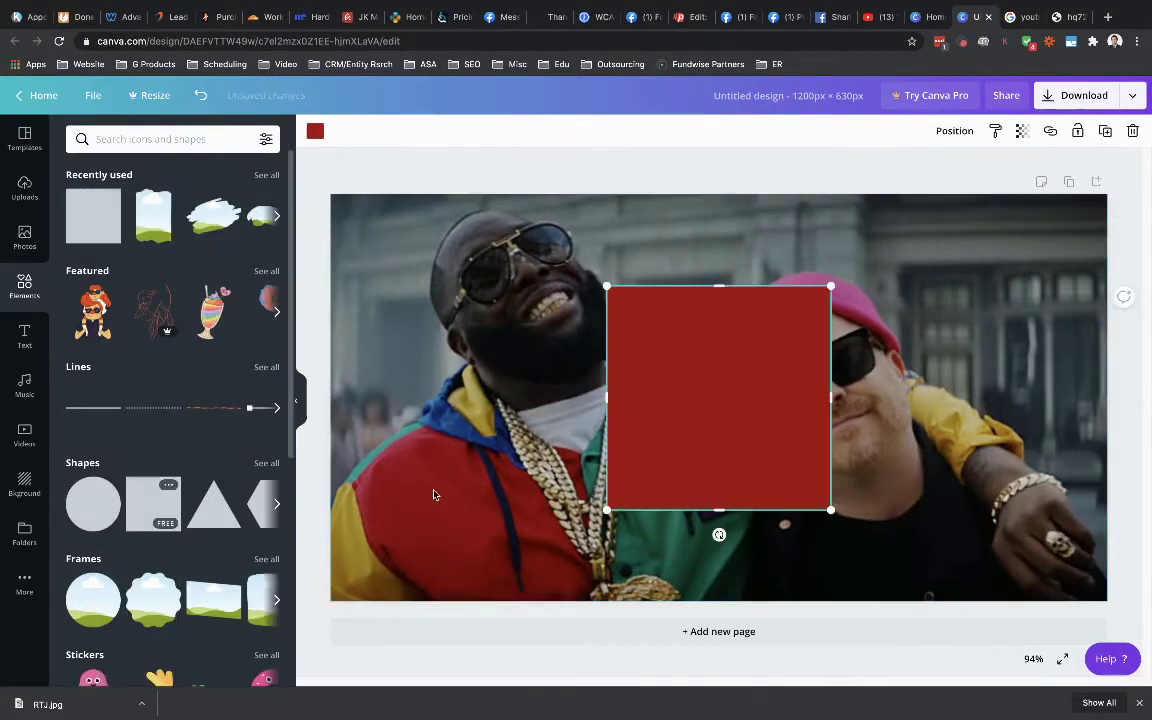
# Move the red square to the thumbnail's lower left and reshape it into a low, wide banner along the bottom edge.
pyautogui.moveTo(611, 386); pyautogui.dragTo(406, 517)
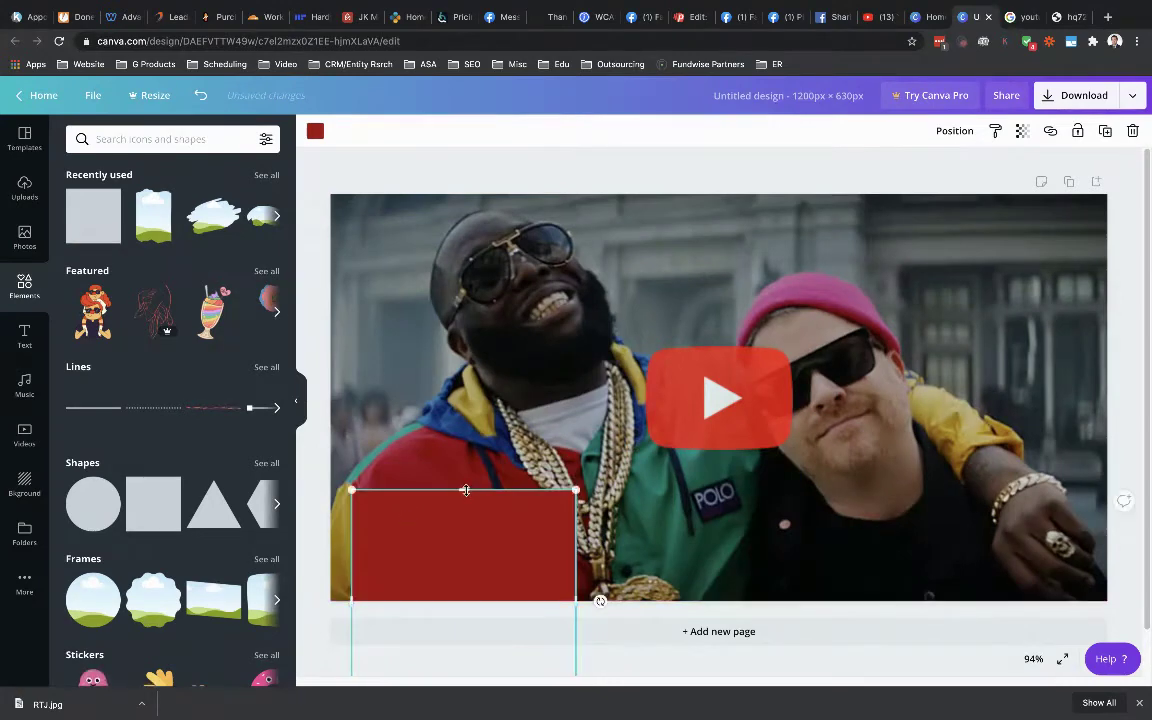
pyautogui.moveTo(464, 490); pyautogui.dragTo(464, 525)
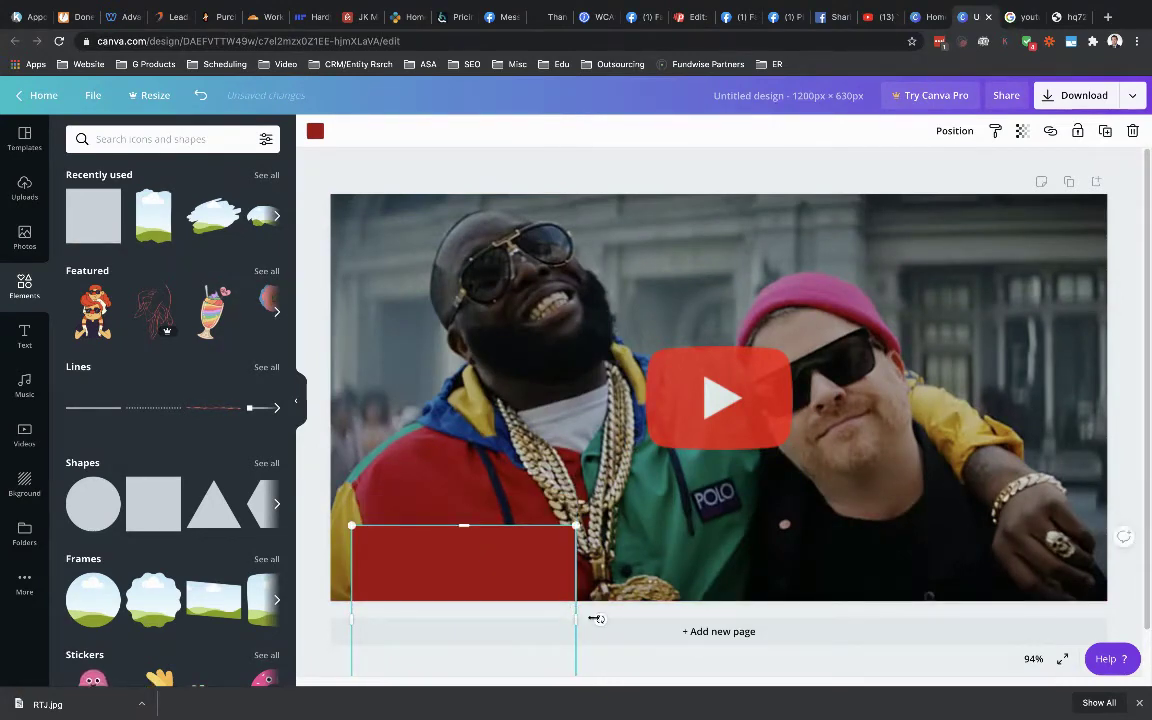
pyautogui.moveTo(595, 619); pyautogui.dragTo(815, 619)
# Set the red banner's transparency to 68 and nudge the banner slightly upward.
pyautogui.click(1020, 131)
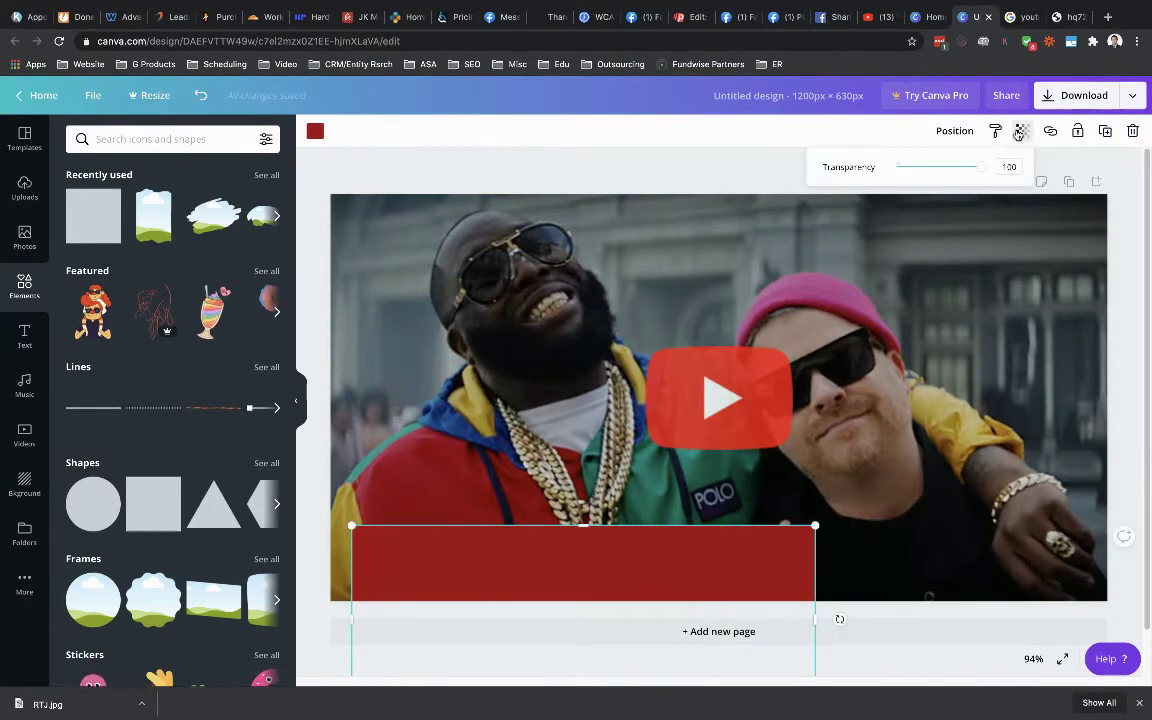
pyautogui.moveTo(979, 173); pyautogui.dragTo(954, 168)
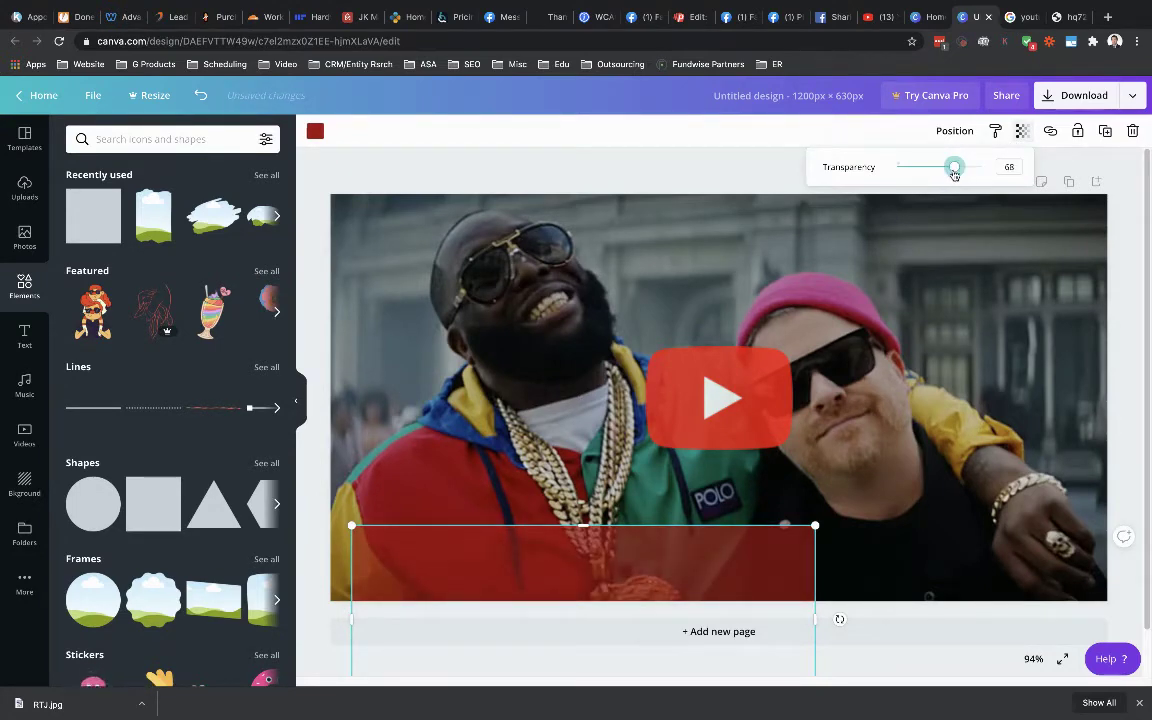
pyautogui.click(18, 342)
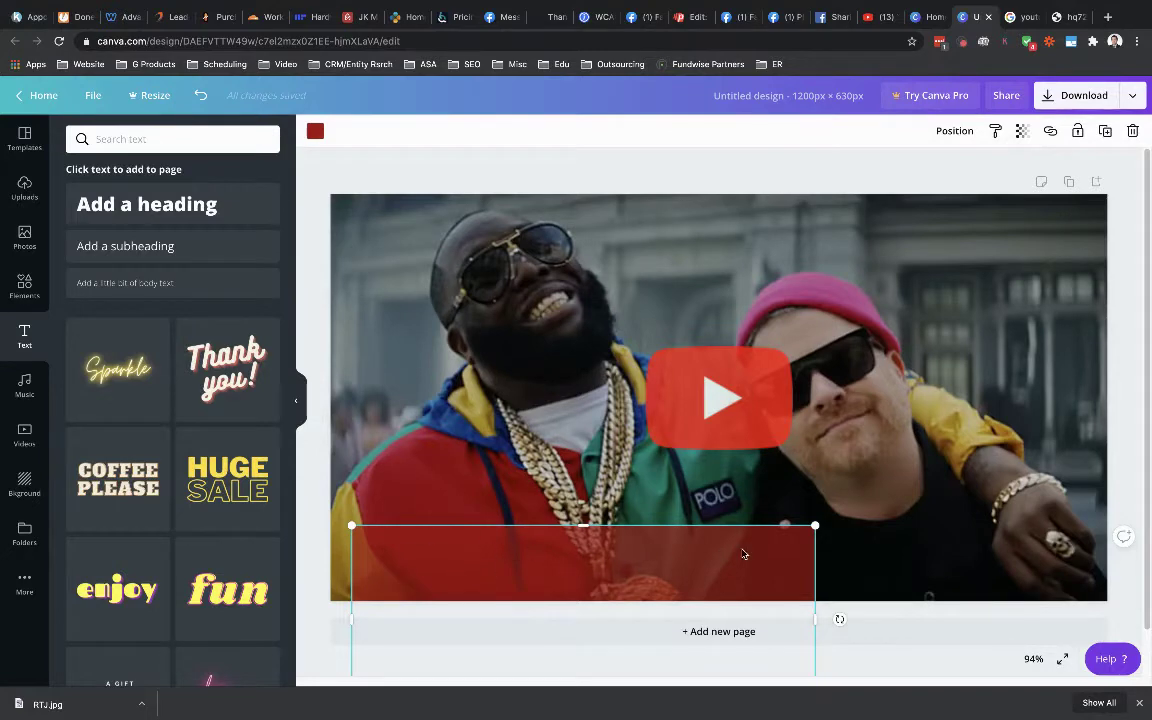
pyautogui.press('Up')
pyautogui.press('Up')
pyautogui.press('Up')
pyautogui.press('Up')
pyautogui.press('Up')
pyautogui.press('Up')
pyautogui.press('Up')
pyautogui.press('Up')
pyautogui.press('Up')
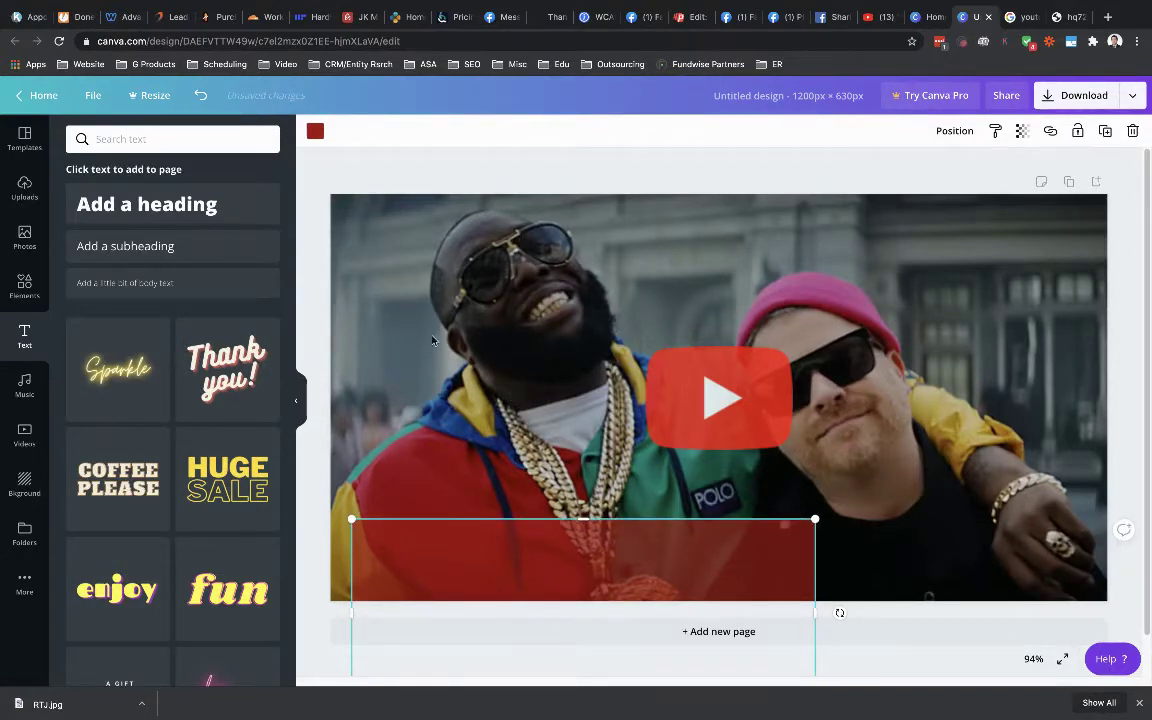
# Add a heading, place it on the red banner and change its text to "RTJ4".
pyautogui.click(142, 205)
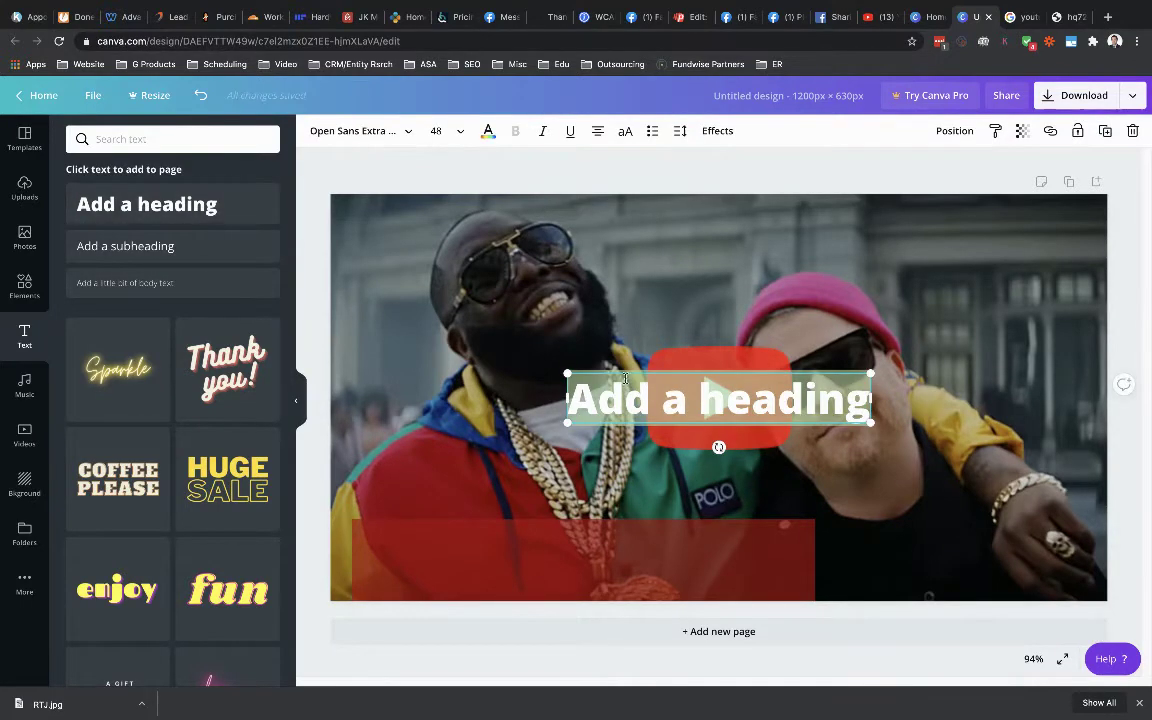
pyautogui.moveTo(624, 371); pyautogui.dragTo(465, 537)
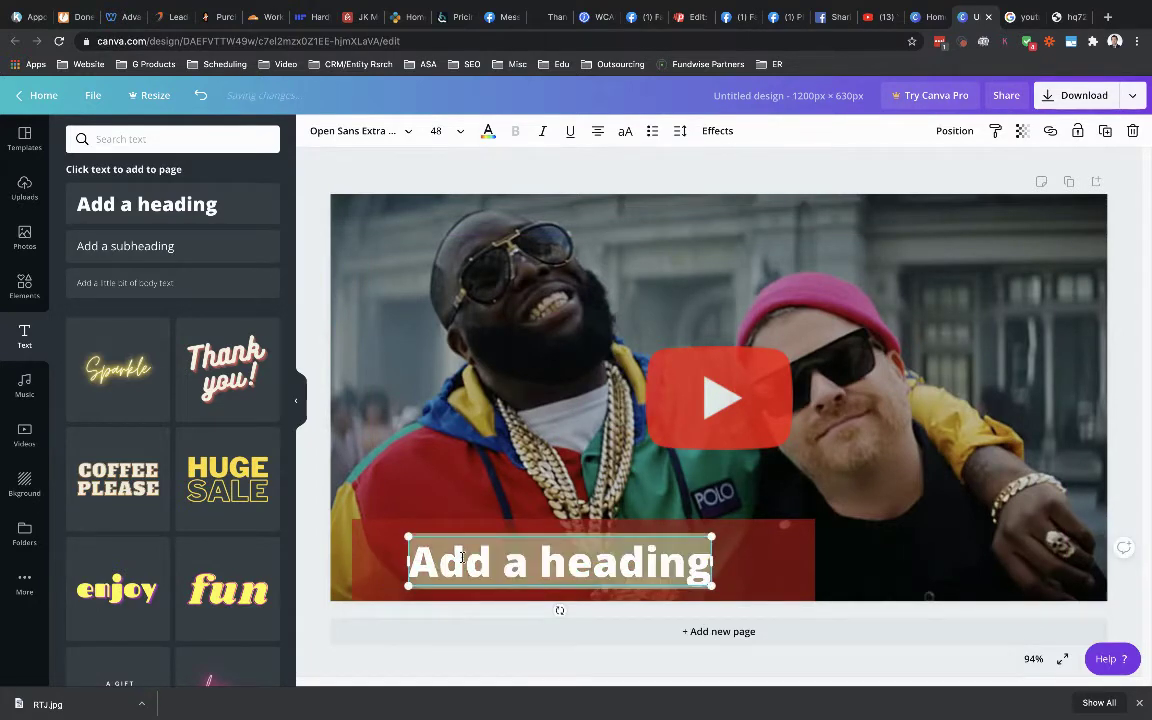
pyautogui.write('RTJ4')
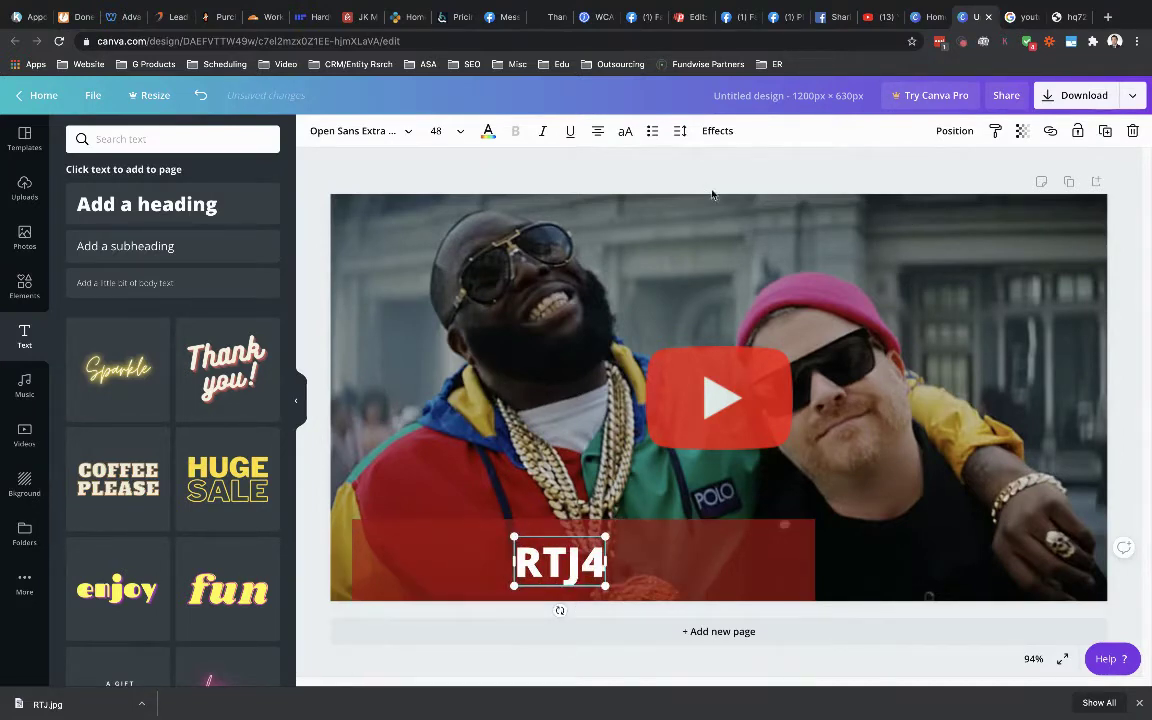
pyautogui.click(338, 131)
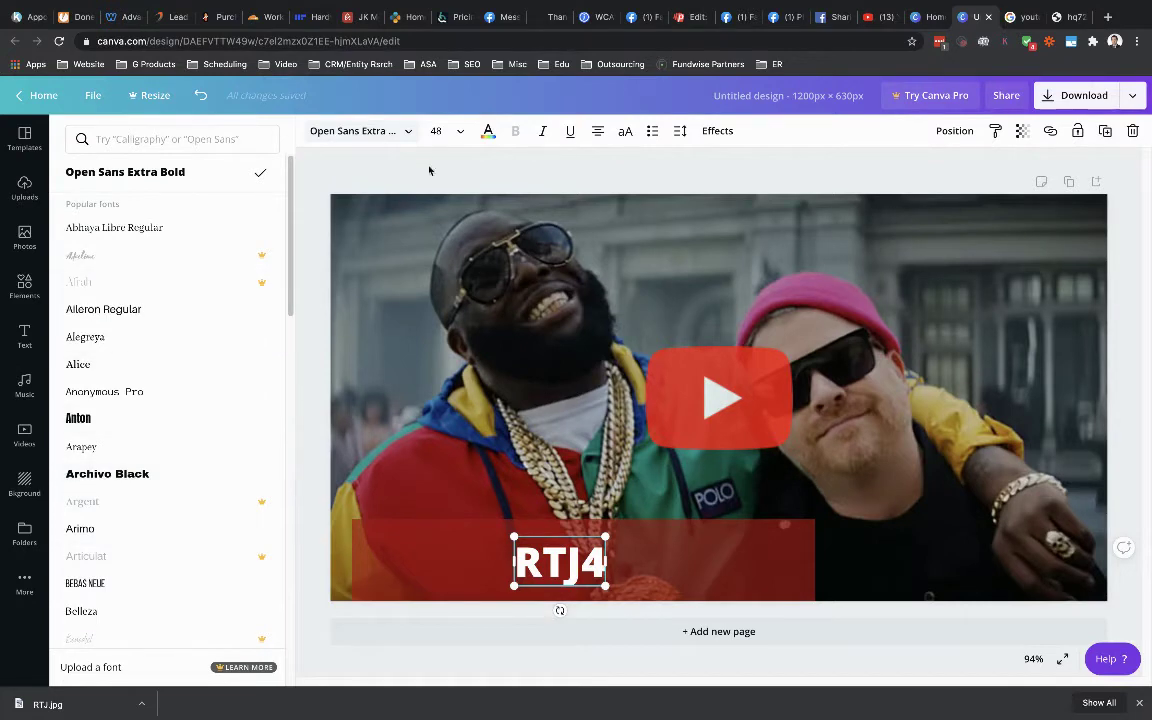
pyautogui.click(488, 131)
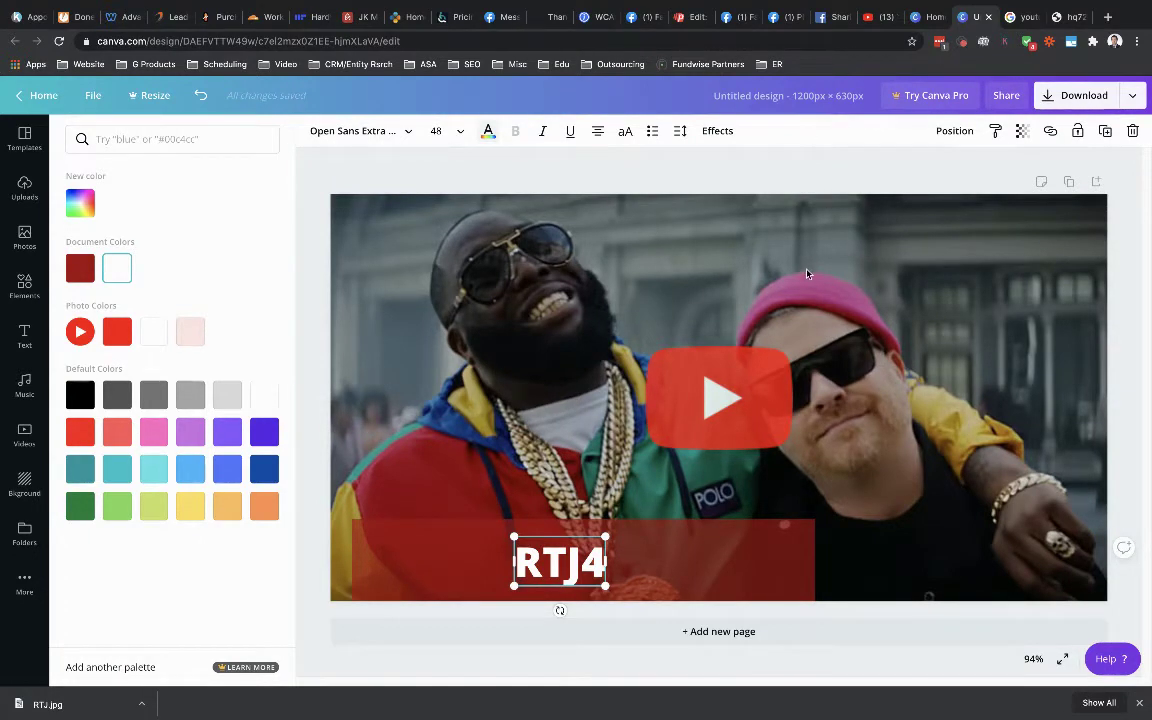
pyautogui.press('Escape')
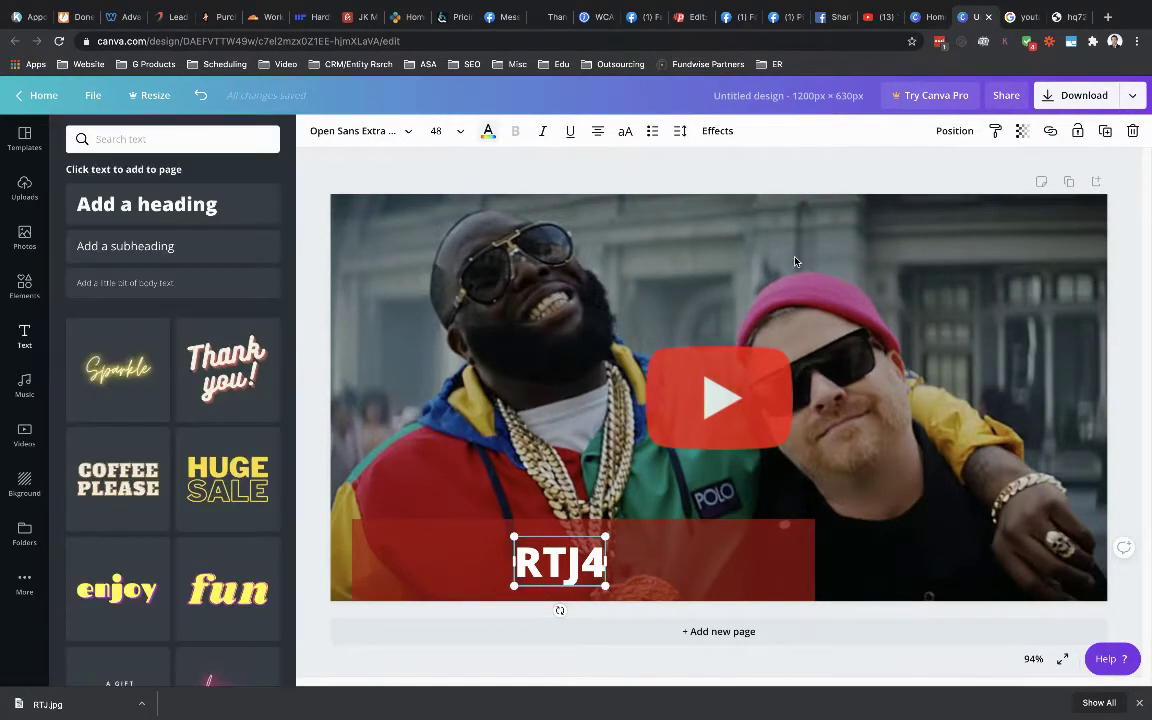
# Switch to YouTube and open the channel icon of the Run The Jewels "Ooh LA LA" video as an image in its own tab.
pyautogui.click(877, 17)
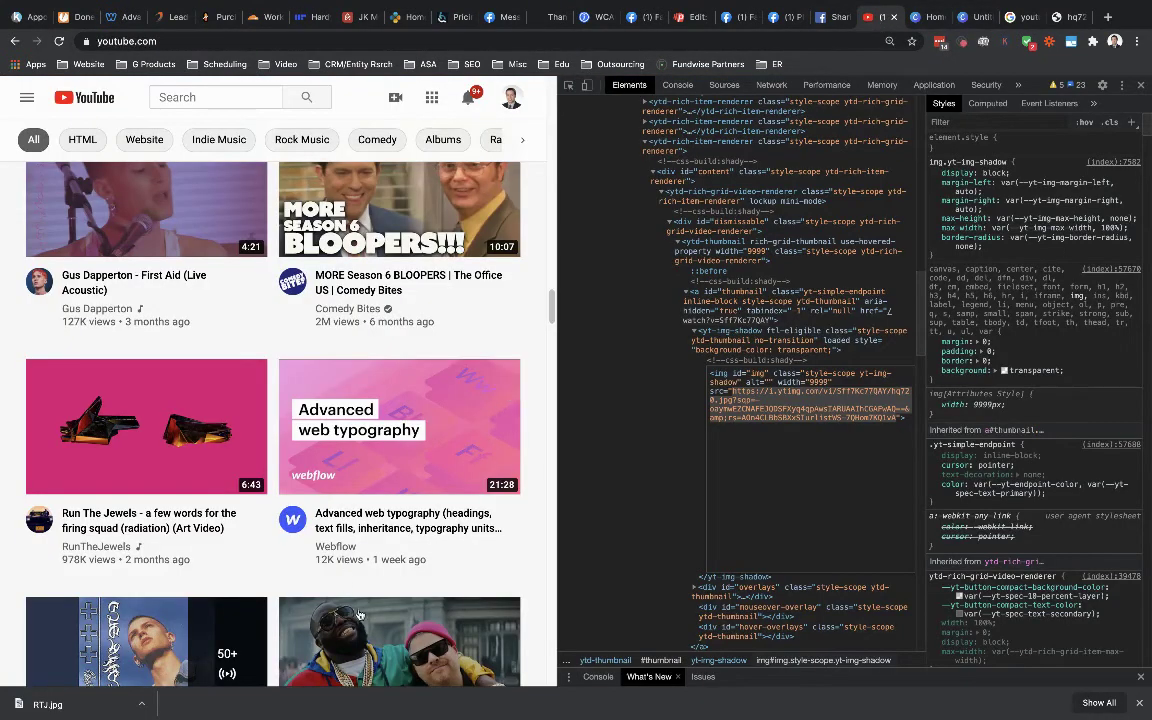
pyautogui.scroll(-4, 360, 614)
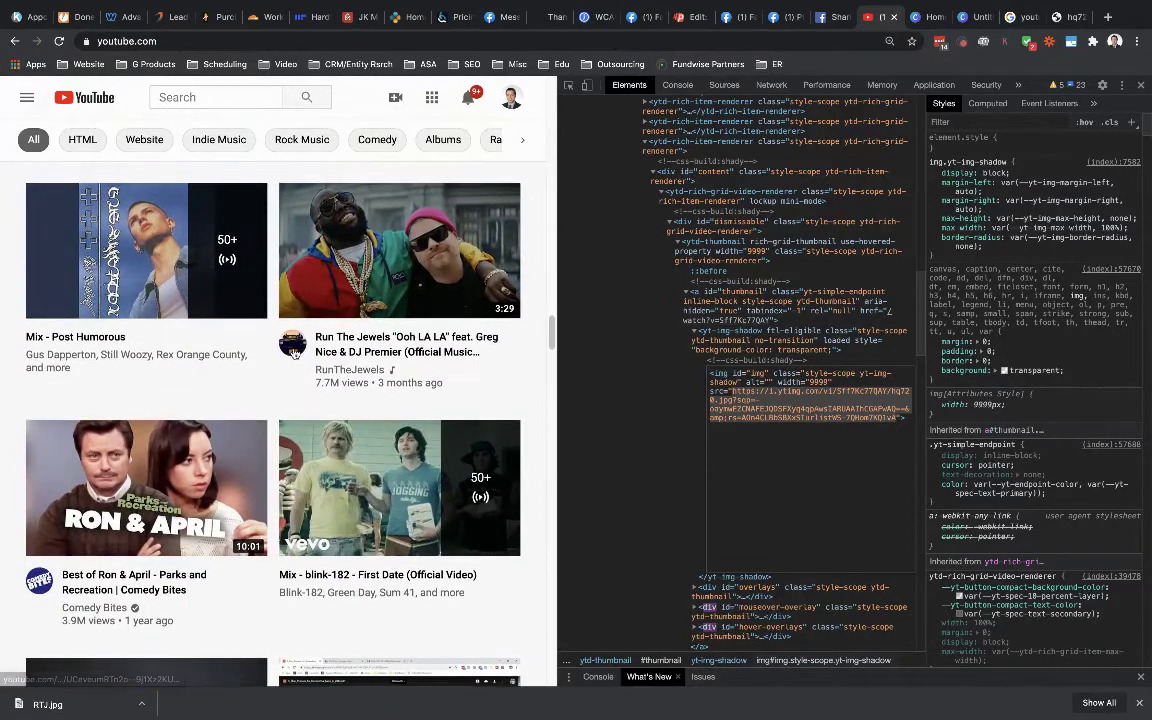
pyautogui.rightClick(292, 347)
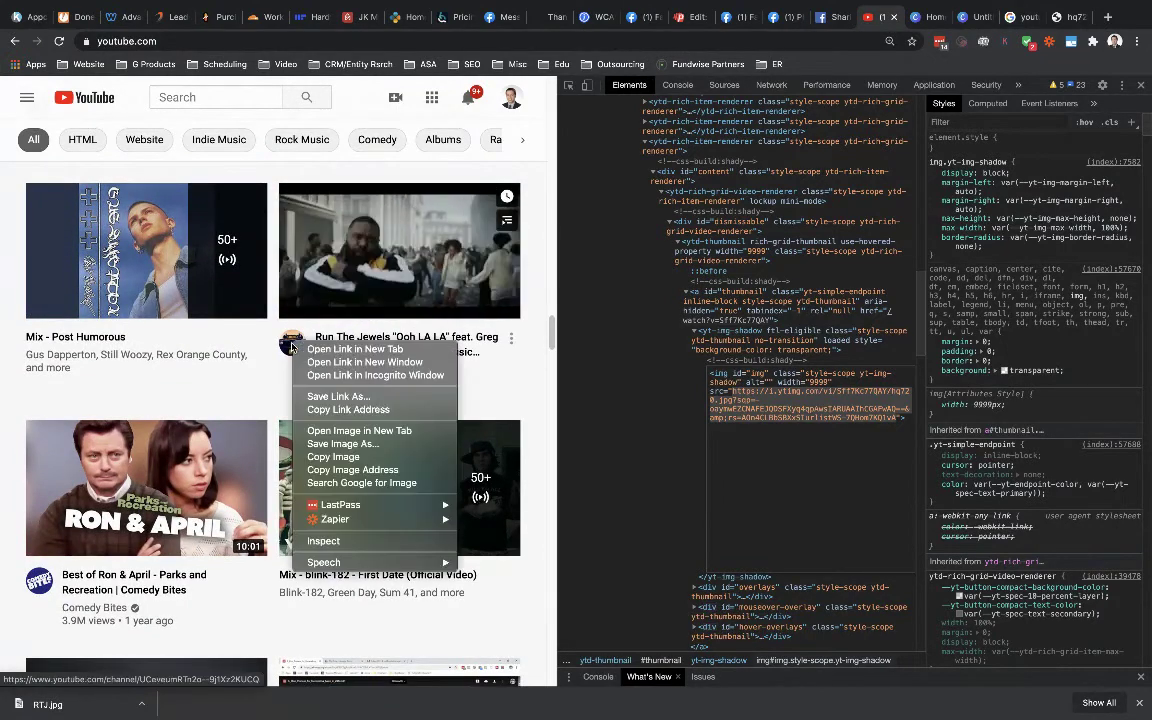
pyautogui.click(313, 431)
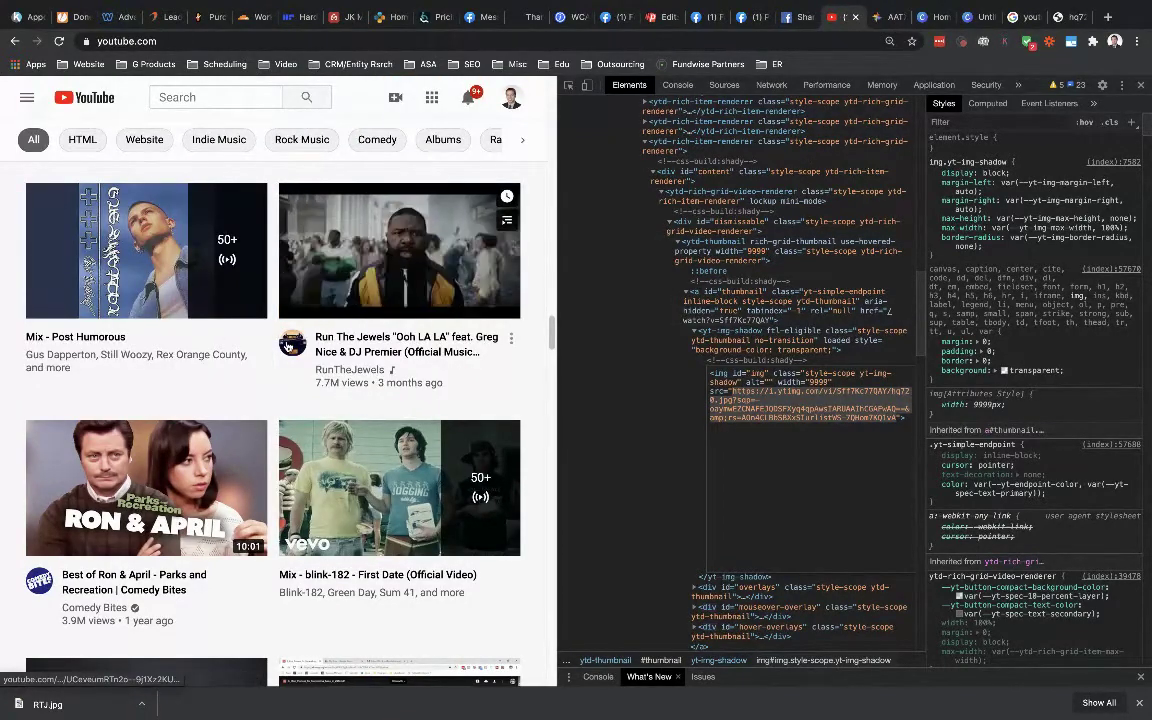
pyautogui.click(287, 346)
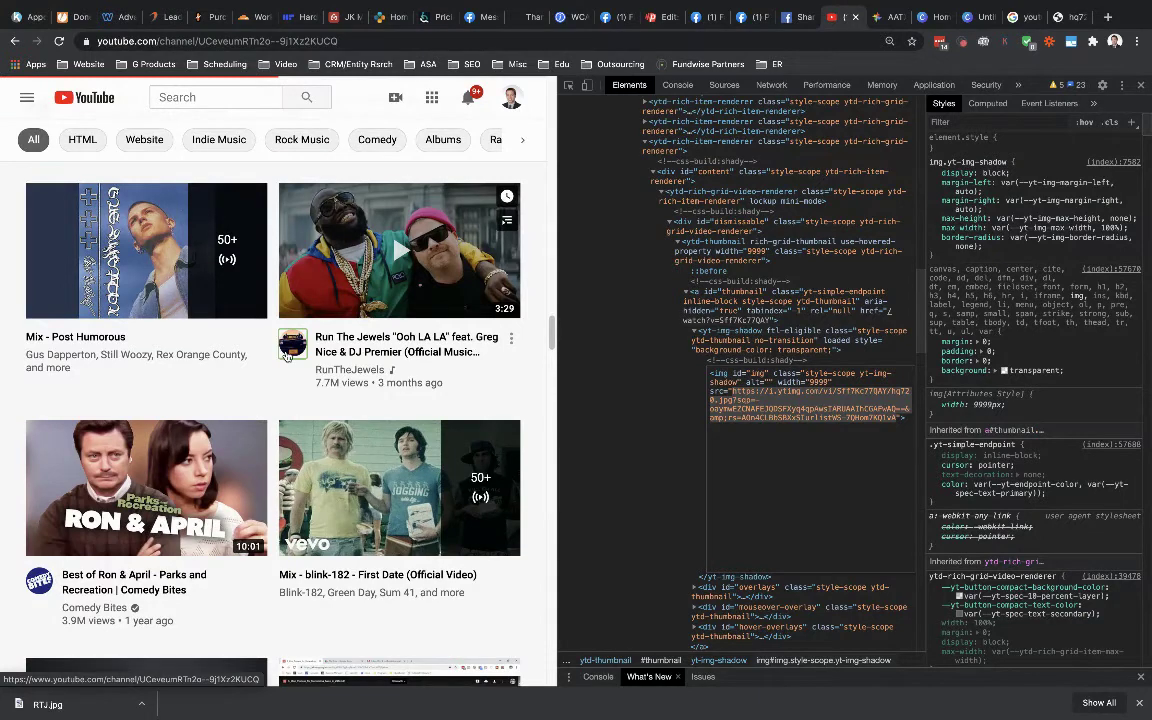
pyautogui.click(855, 19)
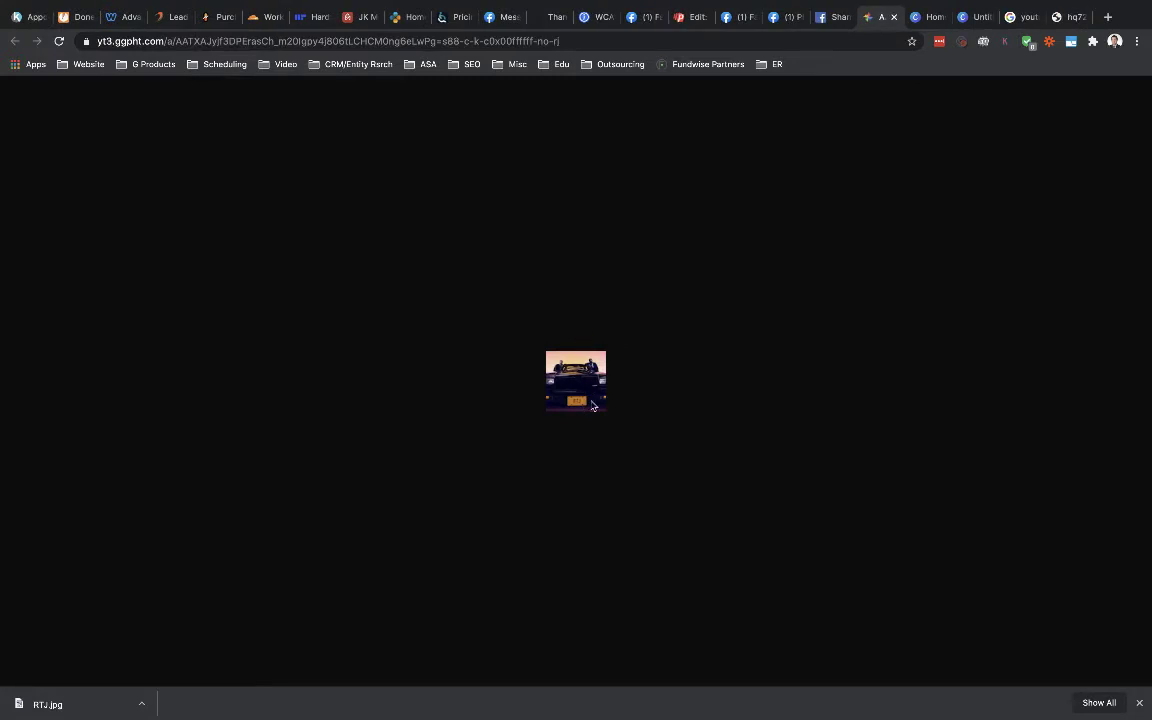
# Save the channel icon image to the Desktop as "RTJ Channel Icon" in JPEG format and return to the Canva design.
pyautogui.rightClick(567, 374)
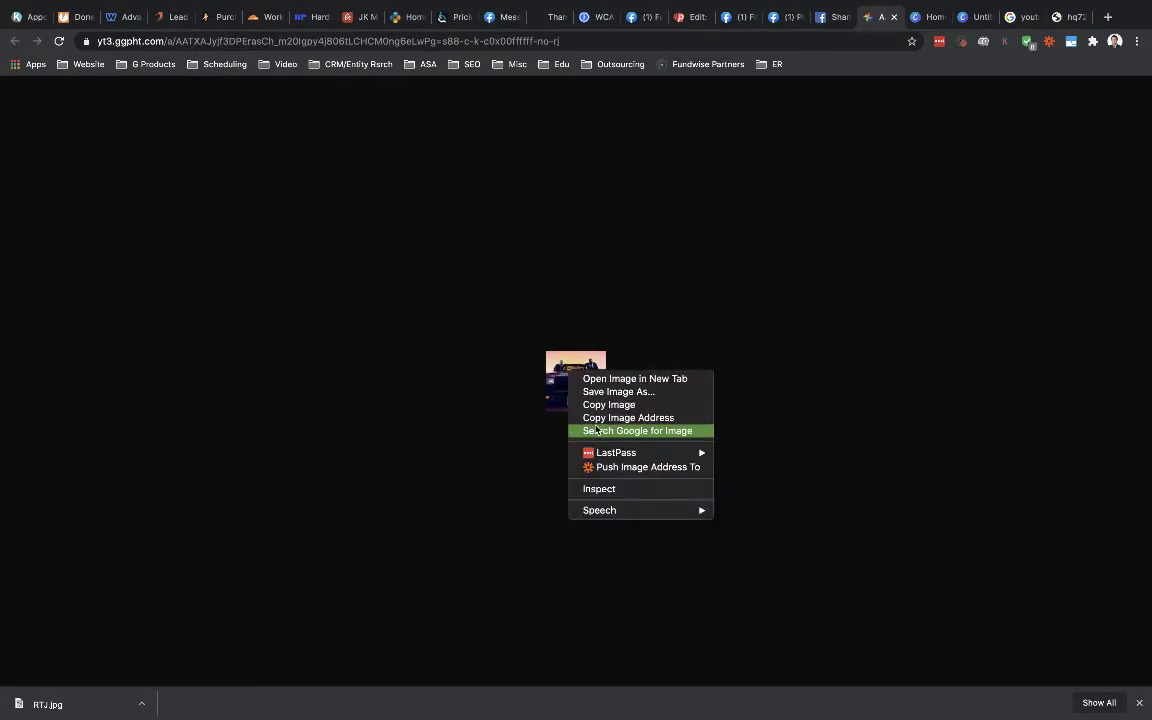
pyautogui.click(746, 378)
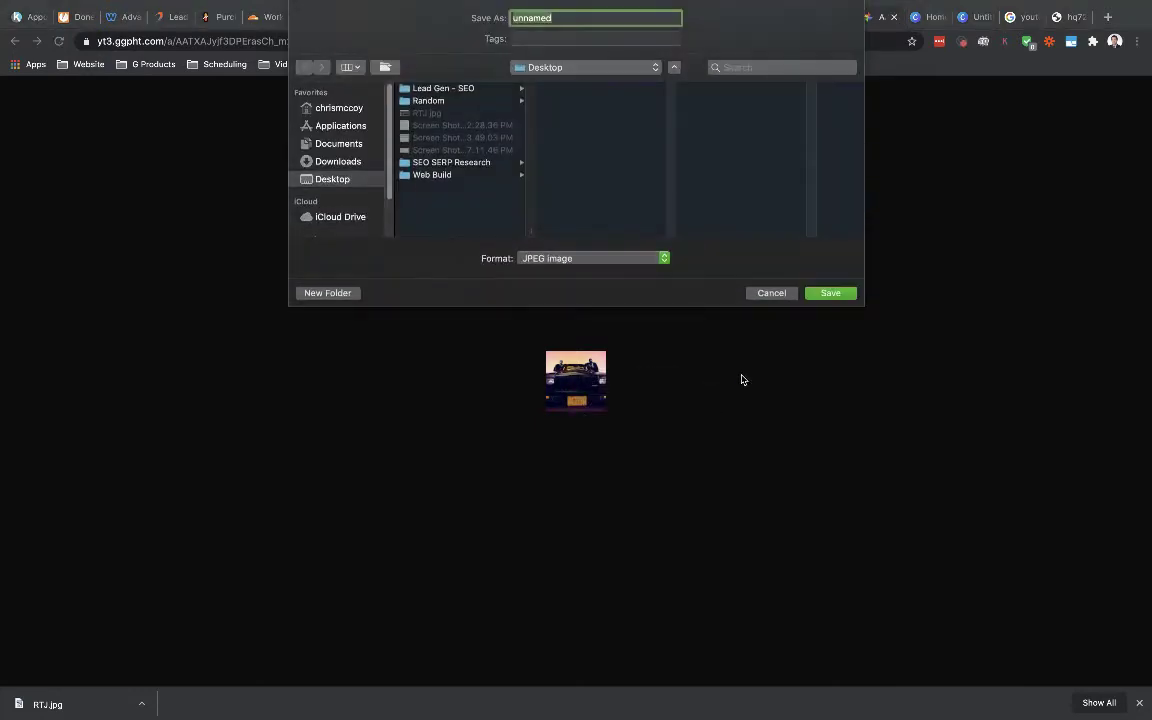
pyautogui.write('RTJ Channel Icon')
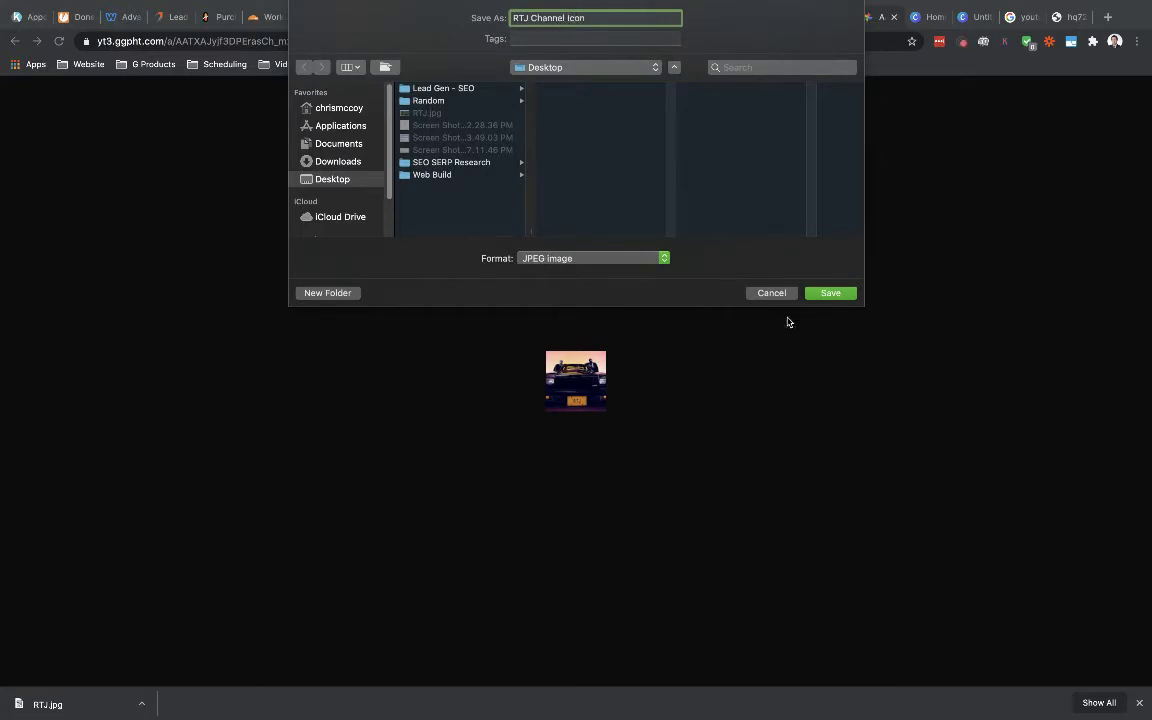
pyautogui.click(849, 296)
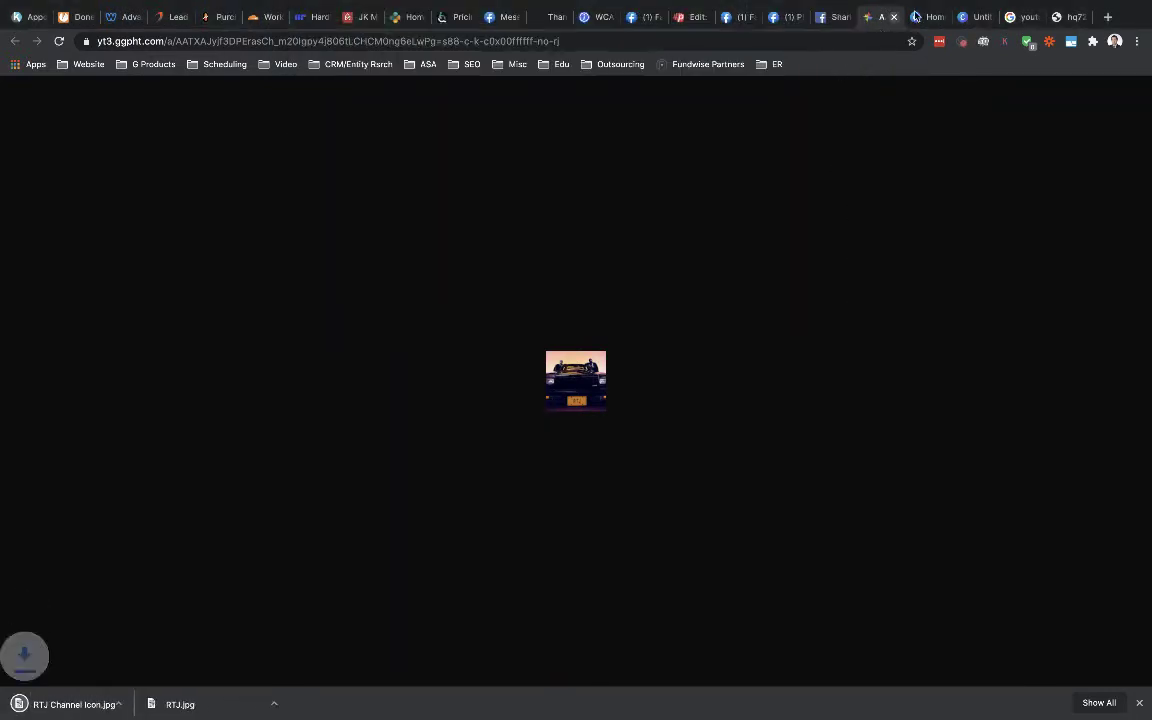
pyautogui.click(963, 22)
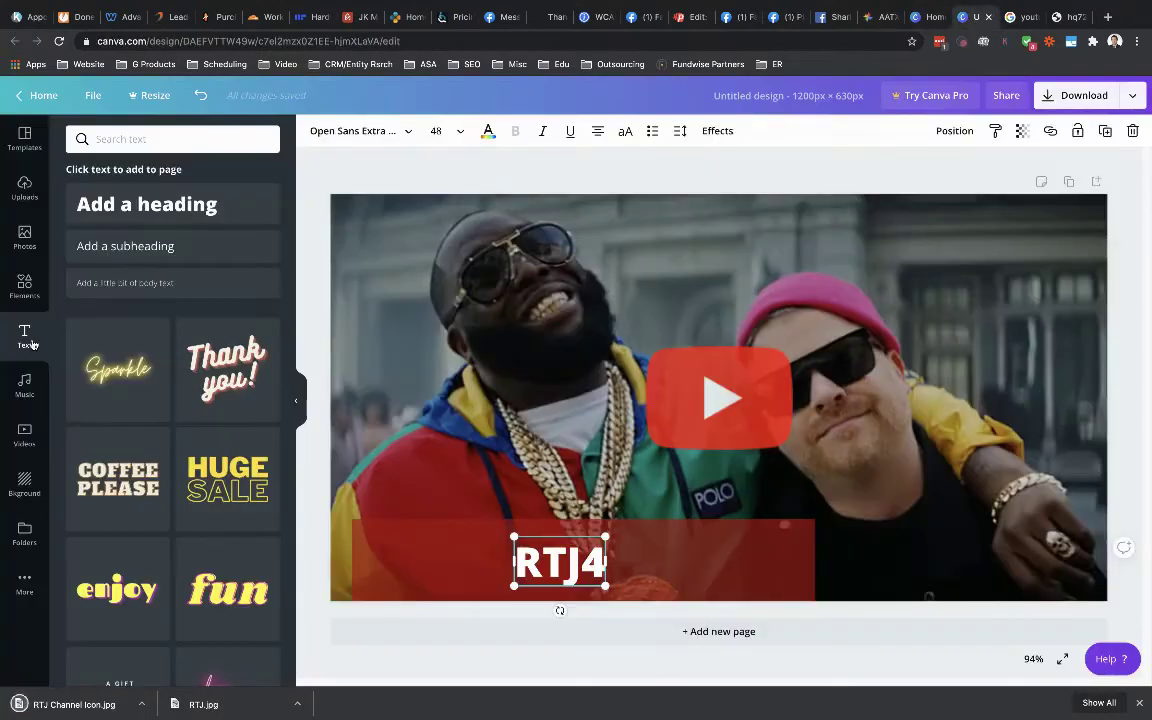
# Add a circle shape, shrink it to less than half its size and place it near the thumbnail's upper left corner.
pyautogui.click(25, 287)
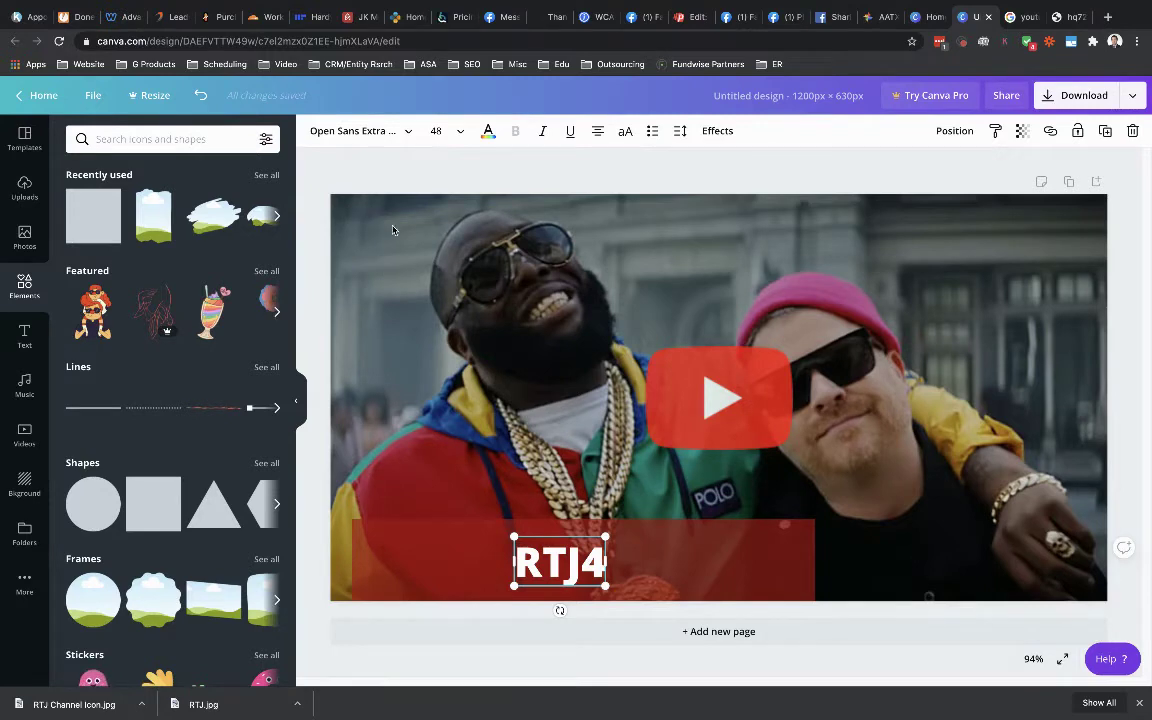
pyautogui.click(88, 506)
pyautogui.moveTo(697, 364); pyautogui.dragTo(424, 268)
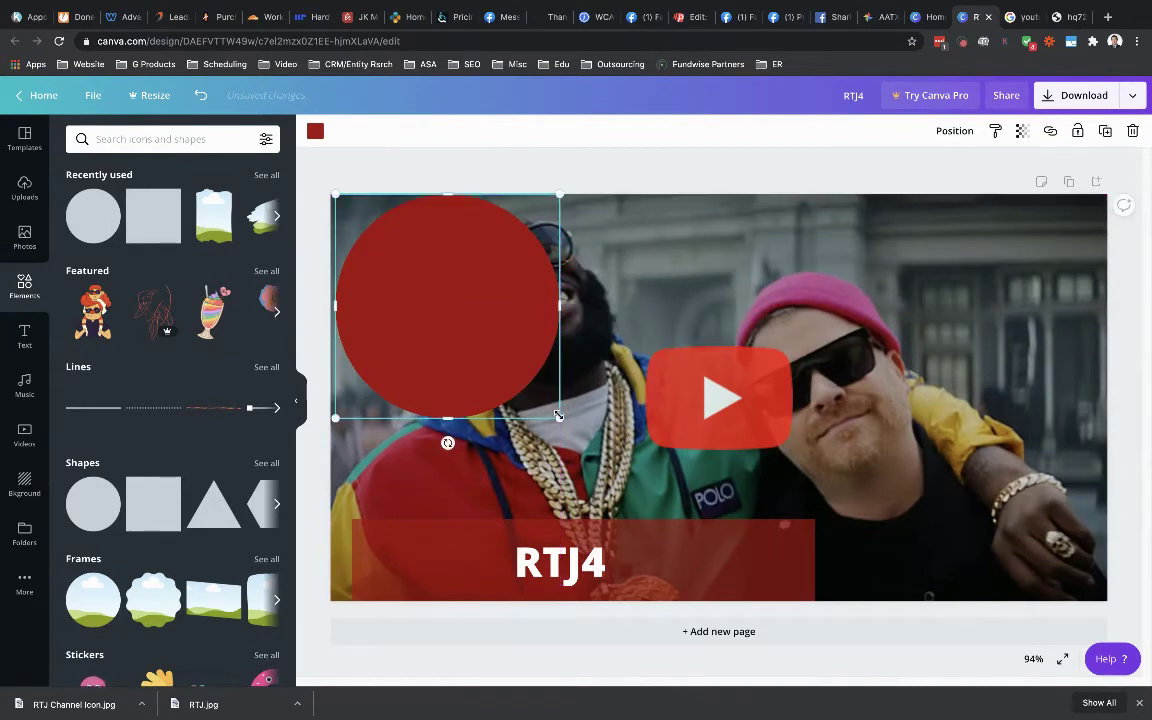
pyautogui.moveTo(558, 416); pyautogui.dragTo(435, 295)
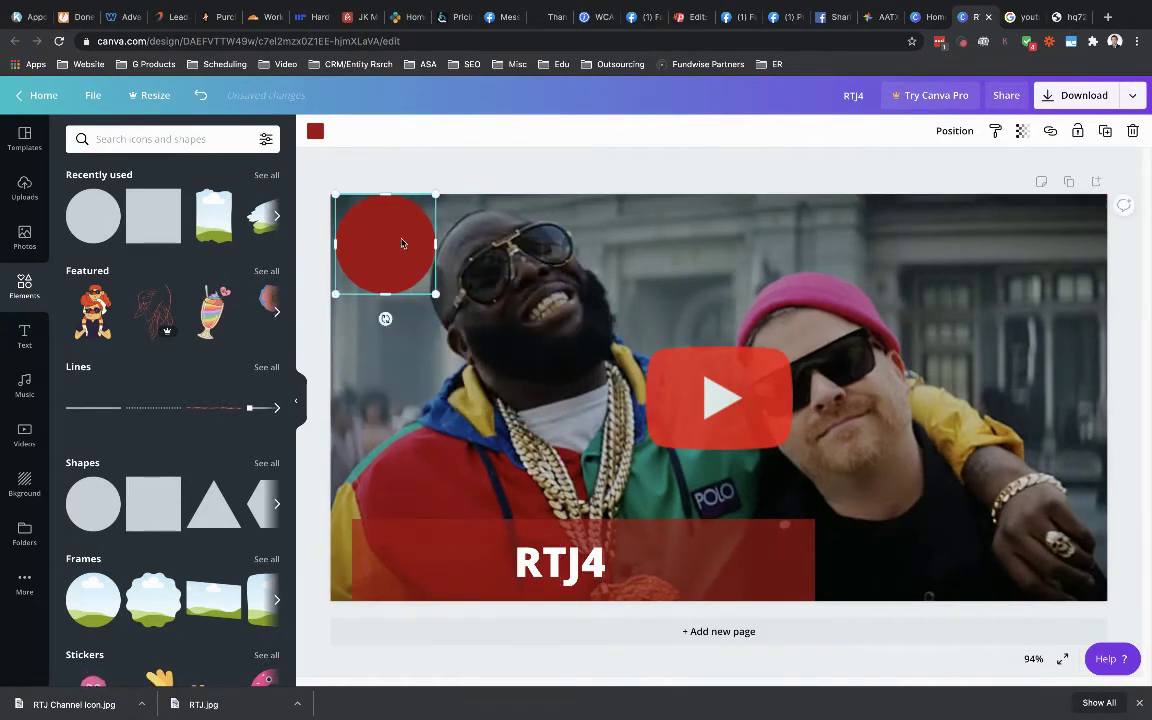
pyautogui.moveTo(402, 243)
pyautogui.mouseDown()
pyautogui.moveTo(425, 254)
pyautogui.moveTo(417, 259)
pyautogui.mouseUp()
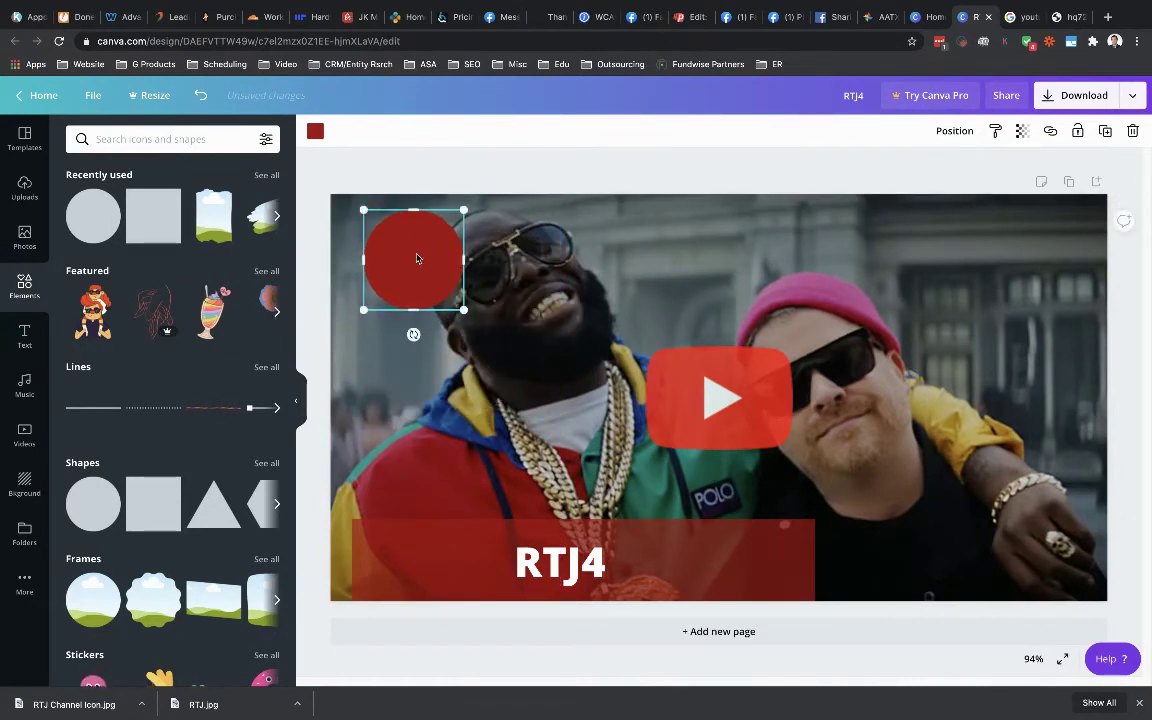
# Upload RTJ Channel Icon.jpg from the Desktop to the Canva image uploads.
pyautogui.click(25, 190)
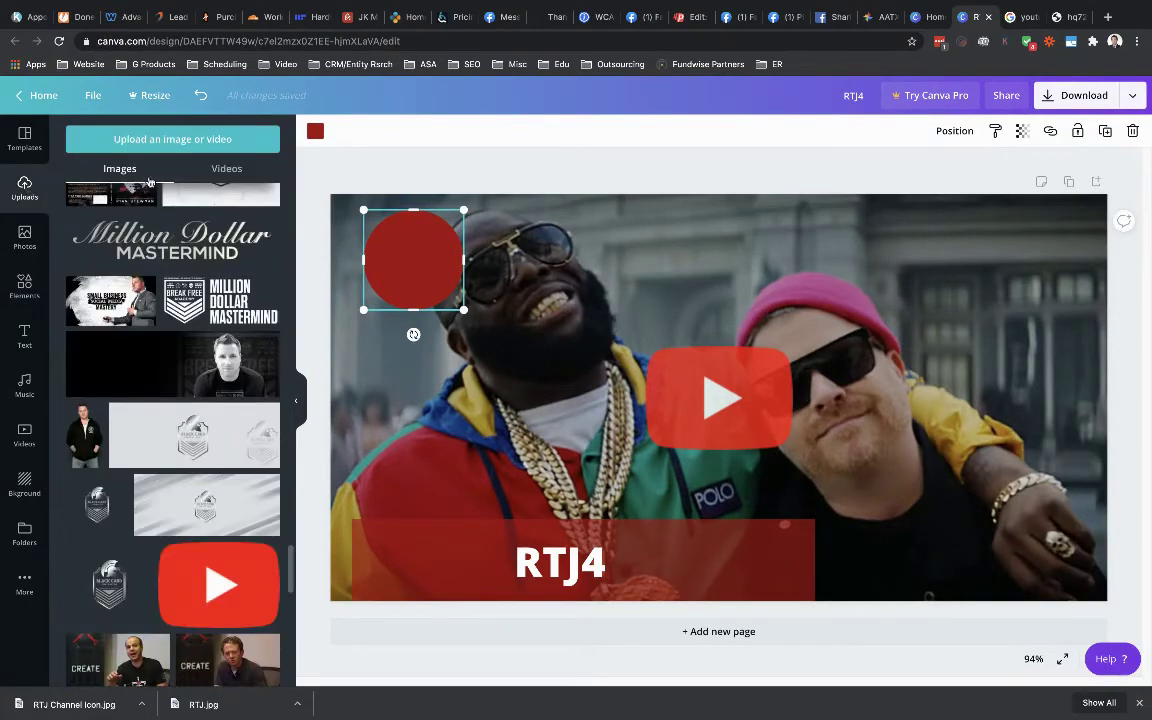
pyautogui.click(162, 143)
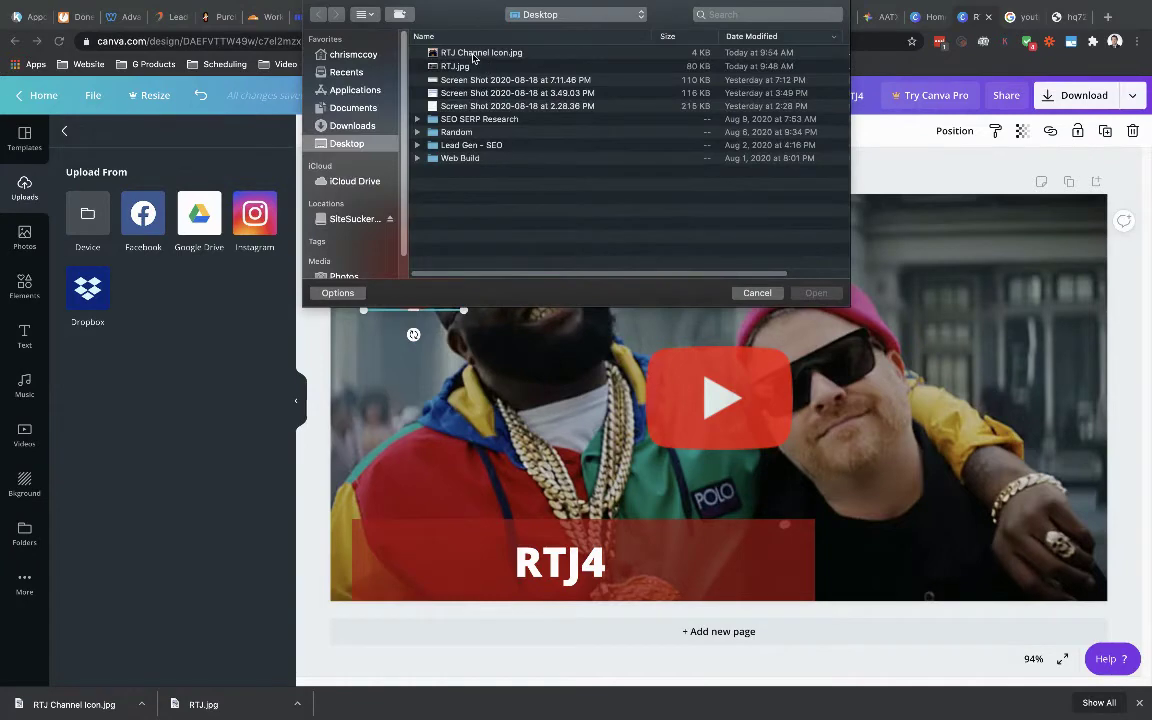
pyautogui.click(474, 55)
pyautogui.click(816, 293)
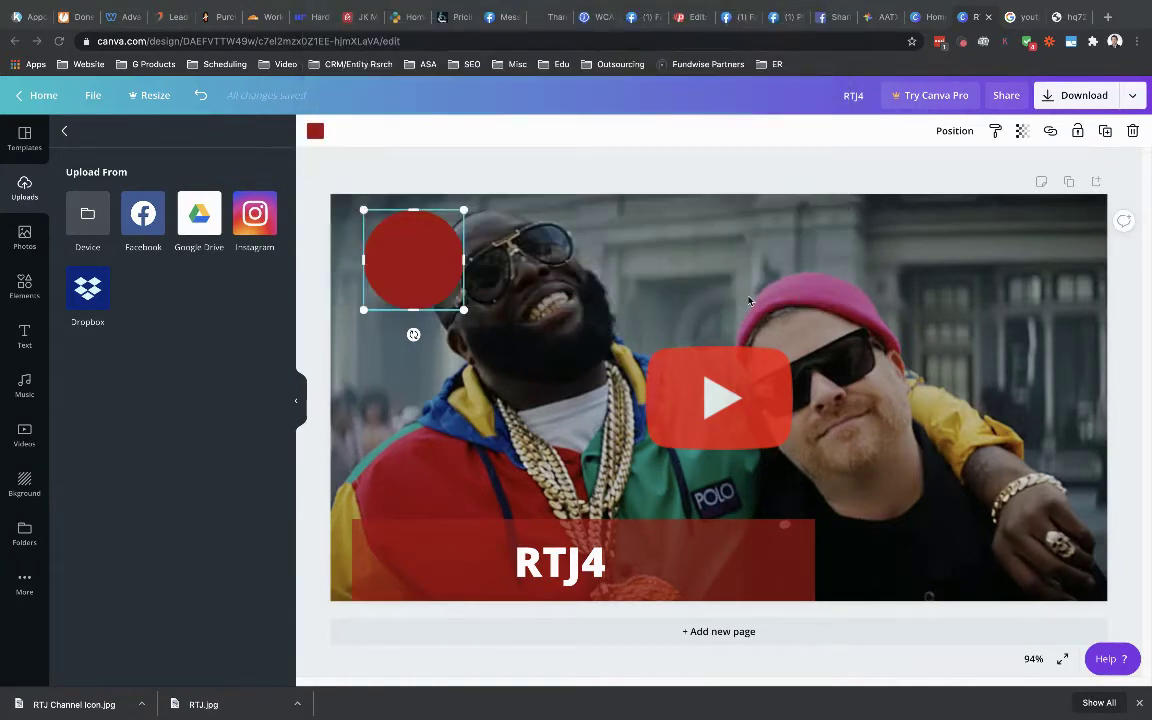
pyautogui.scroll(-5, 143, 226)
pyautogui.scroll(10, 143, 226)
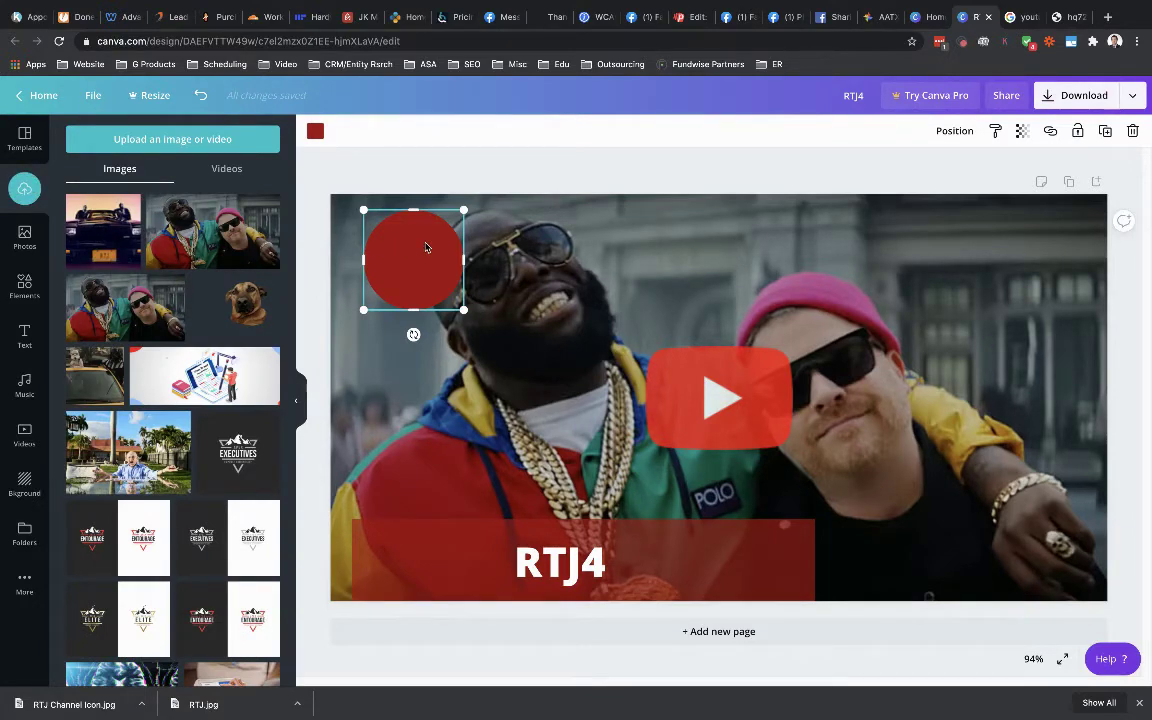
# Try placing the uploaded channel icon over the red circle, and delete both the circle and the icon image.
pyautogui.moveTo(80, 205); pyautogui.dragTo(405, 285)
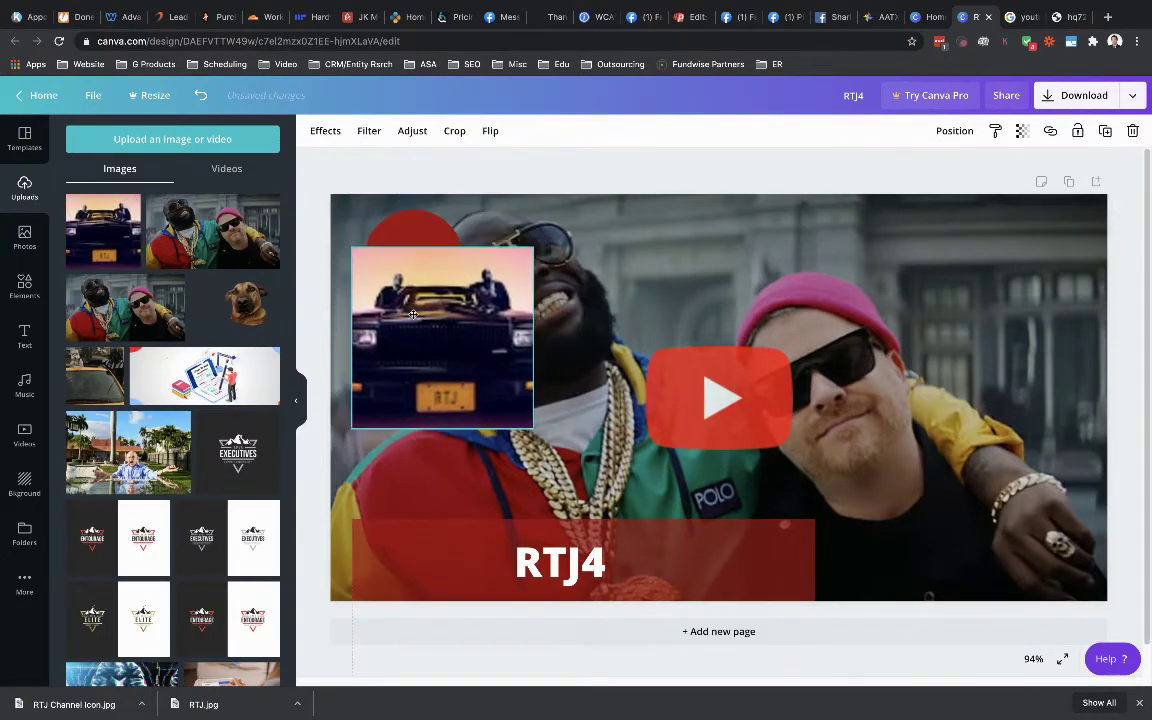
pyautogui.moveTo(405, 285); pyautogui.dragTo(429, 396)
pyautogui.click(395, 245)
pyautogui.press('Delete')
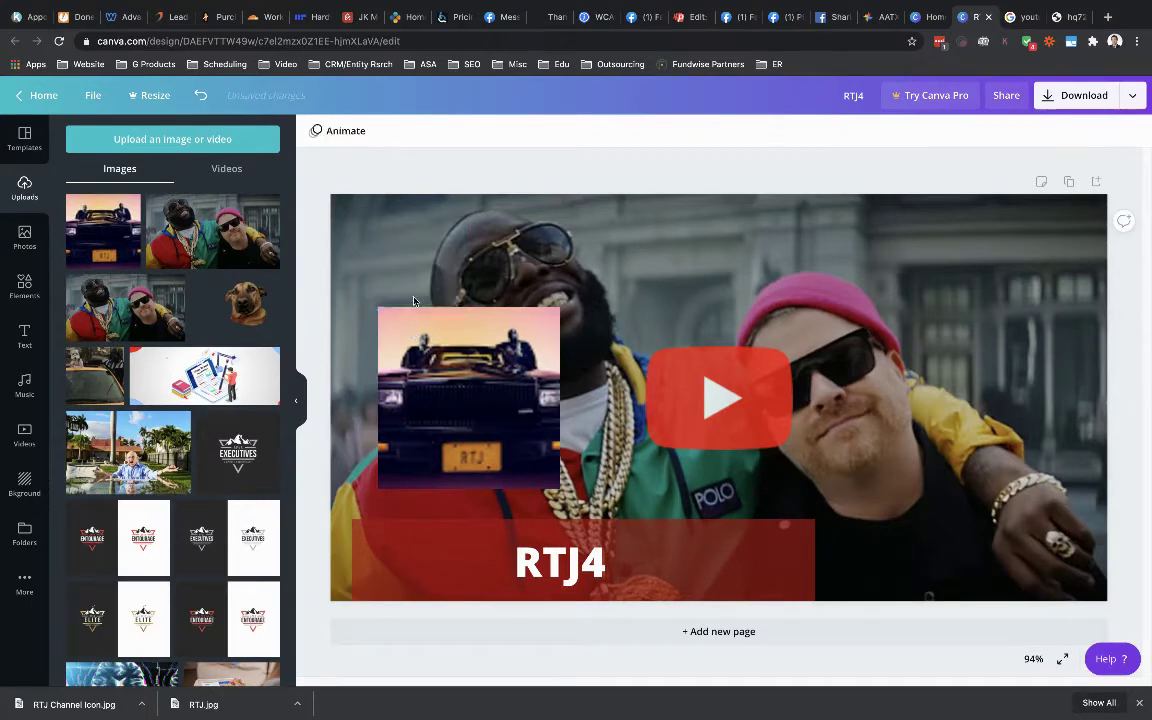
pyautogui.click(432, 348)
pyautogui.press('Delete')
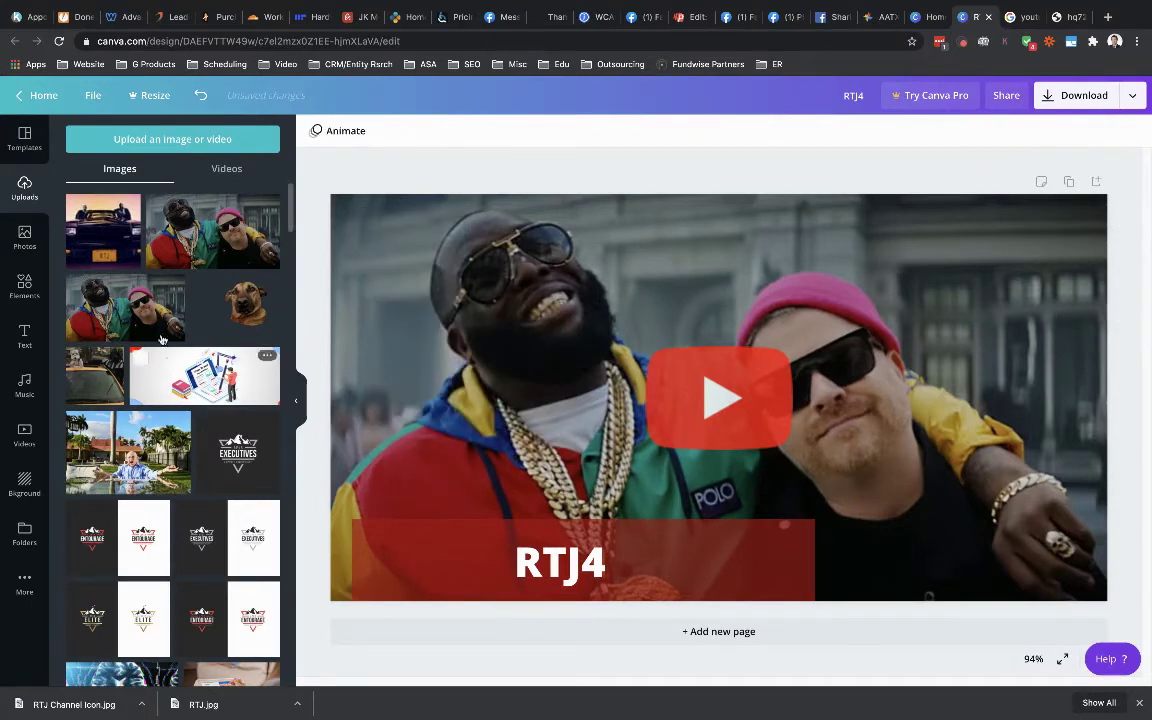
# Add a circular frame, shrink it to less than half its size and place it in the thumbnail's upper left corner.
pyautogui.click(24, 287)
pyautogui.scroll(-2, 120, 360)
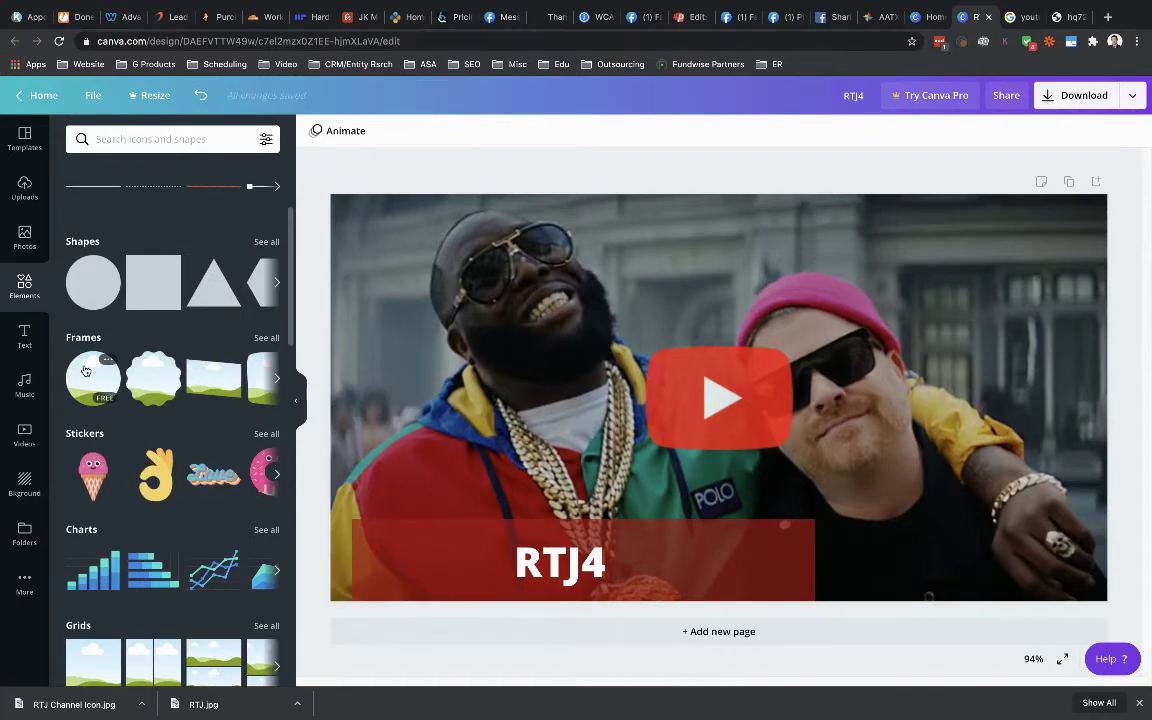
pyautogui.click(85, 368)
pyautogui.moveTo(728, 332); pyautogui.dragTo(452, 242)
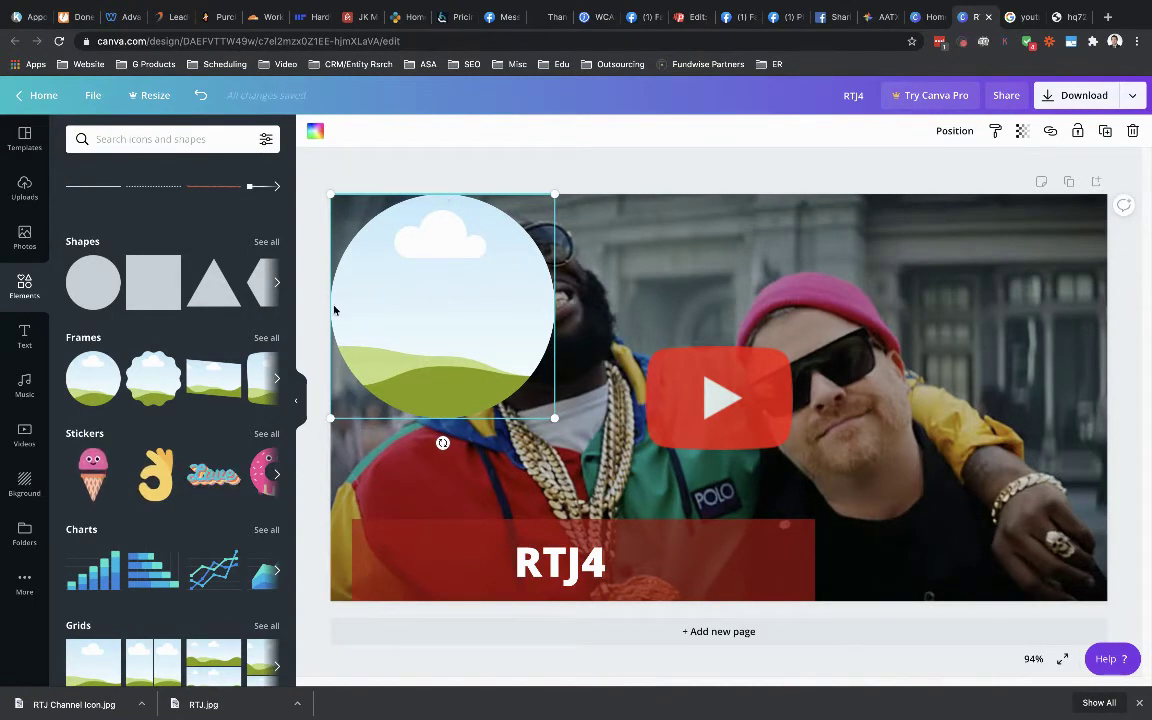
pyautogui.moveTo(536, 386); pyautogui.dragTo(452, 270)
pyautogui.moveTo(400, 241); pyautogui.dragTo(405, 244)
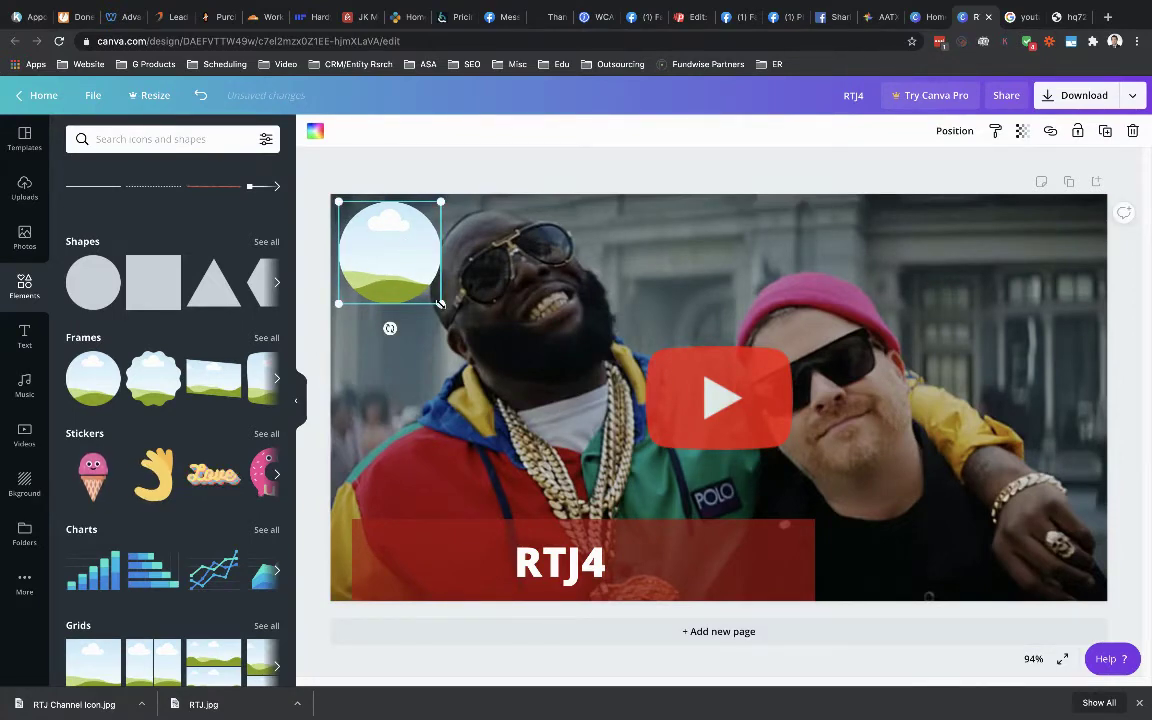
pyautogui.moveTo(440, 301); pyautogui.dragTo(425, 287)
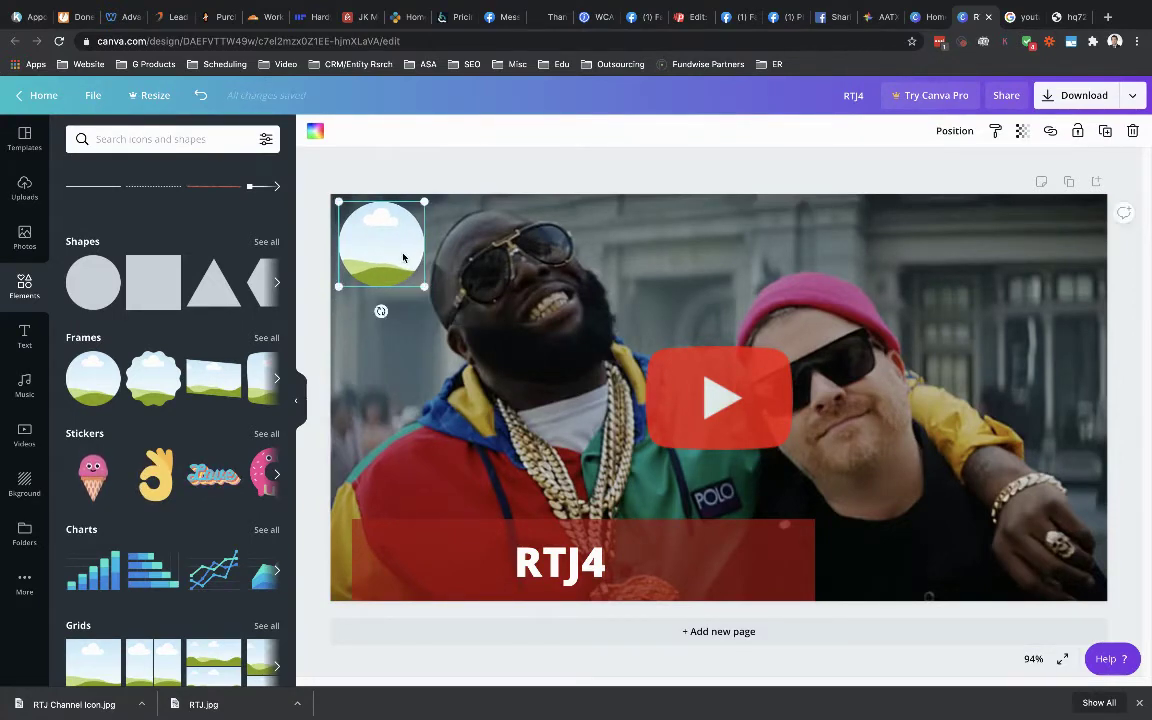
# Fill the circular frame with the uploaded RTJ channel icon image.
pyautogui.scroll(3, 87, 257)
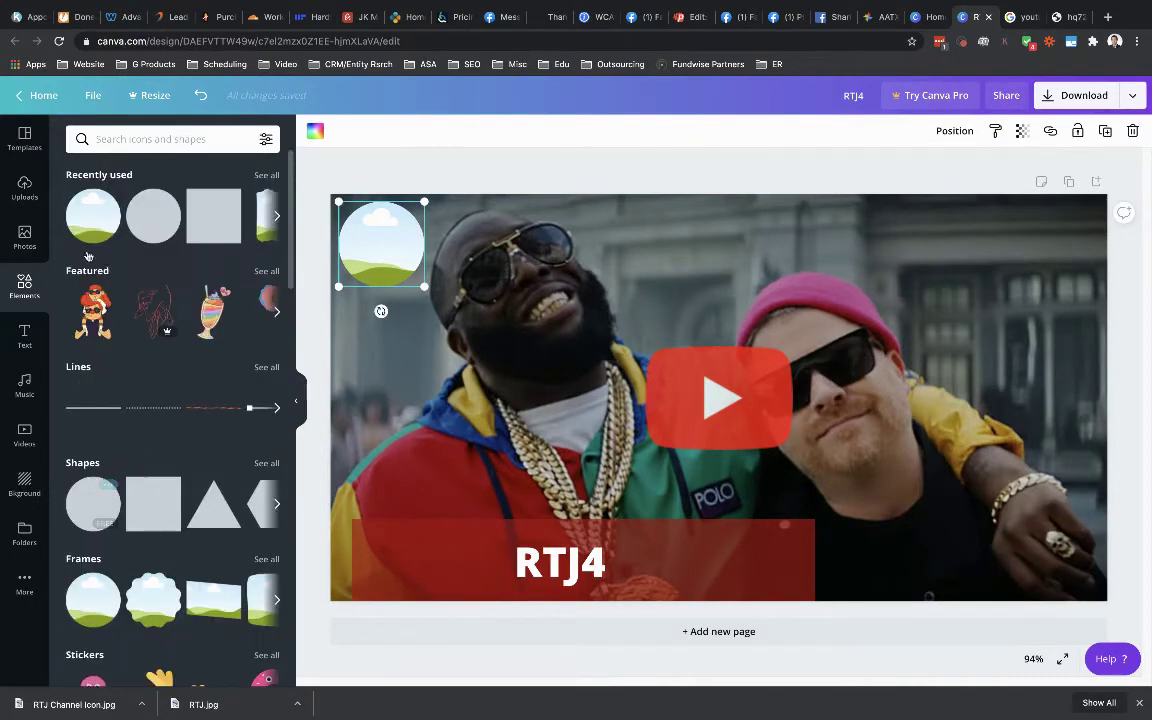
pyautogui.click(22, 199)
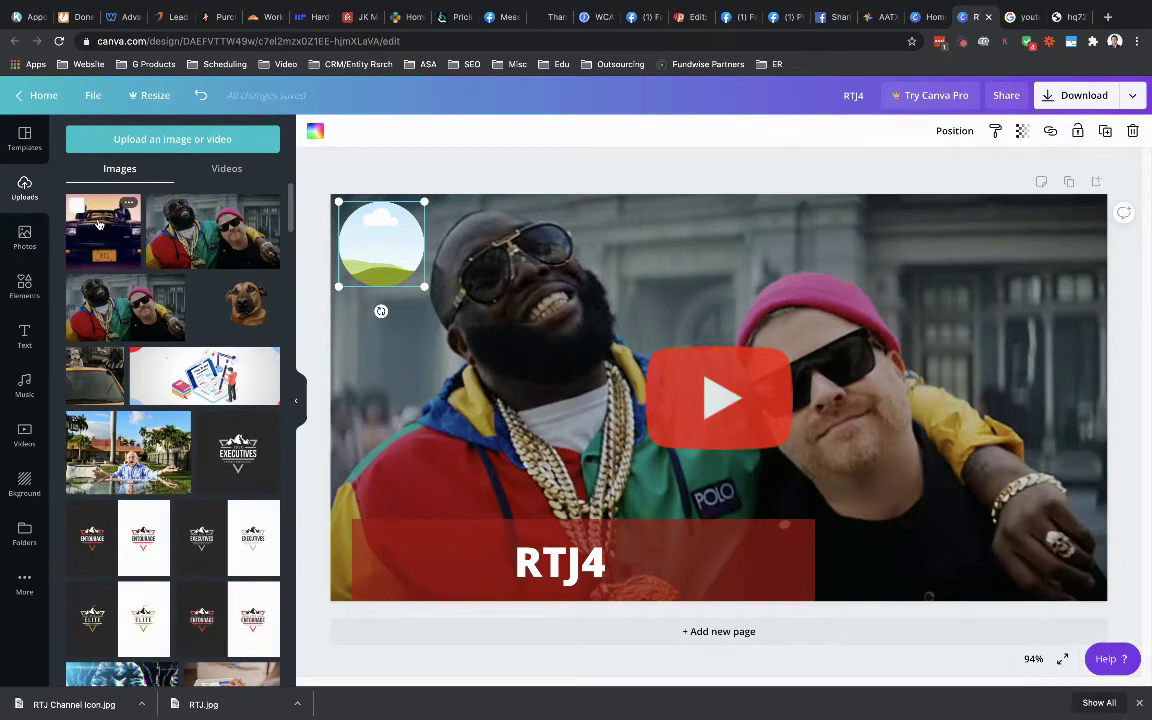
pyautogui.moveTo(98, 224); pyautogui.dragTo(398, 275)
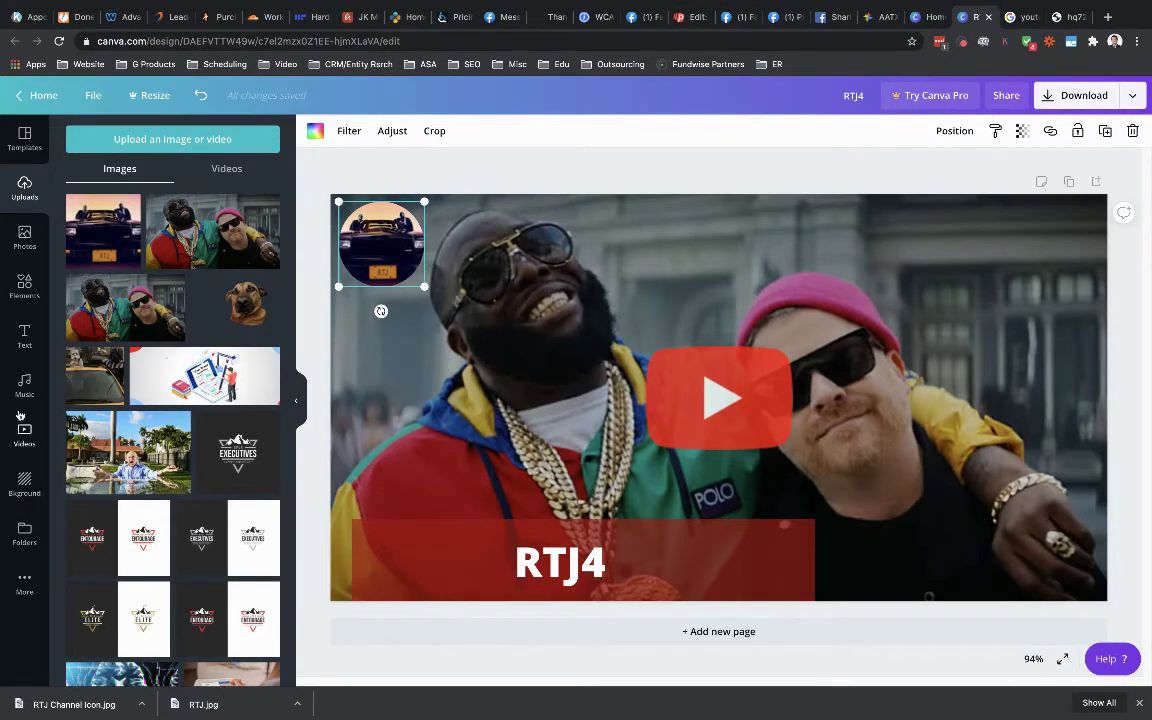
# Add a heading reading "Ohh La La" along the thumbnail's top edge, with its text box widened to fit one line.
pyautogui.click(24, 336)
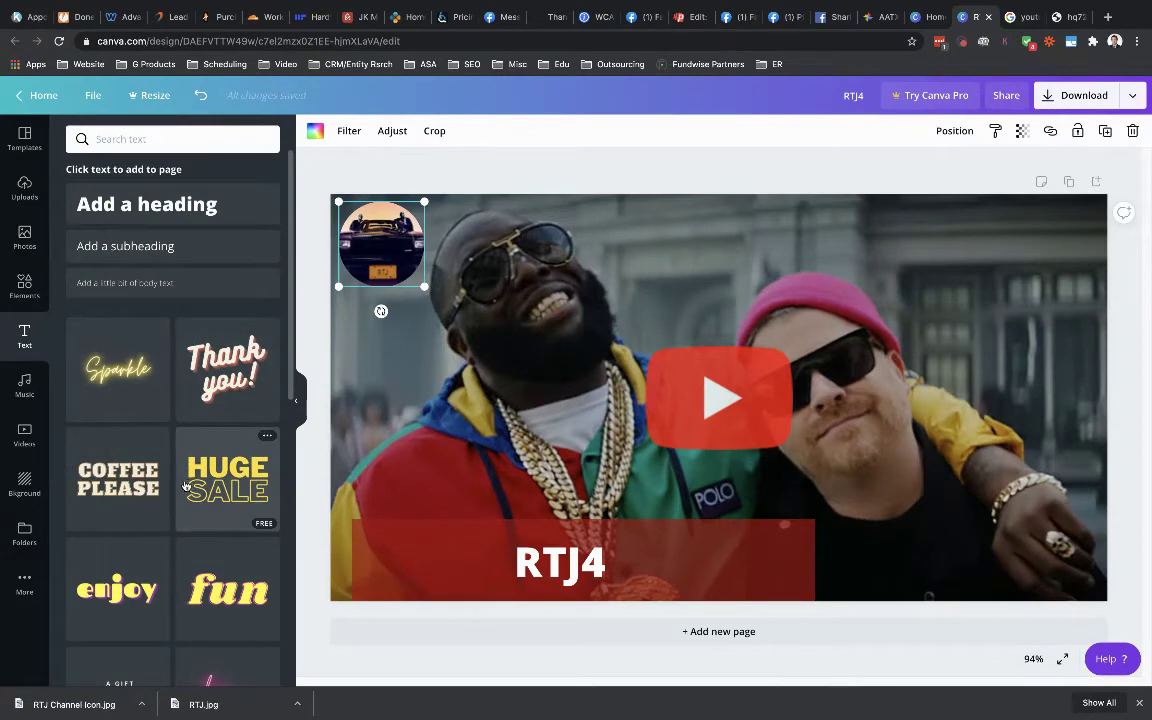
pyautogui.scroll(-5, 185, 486)
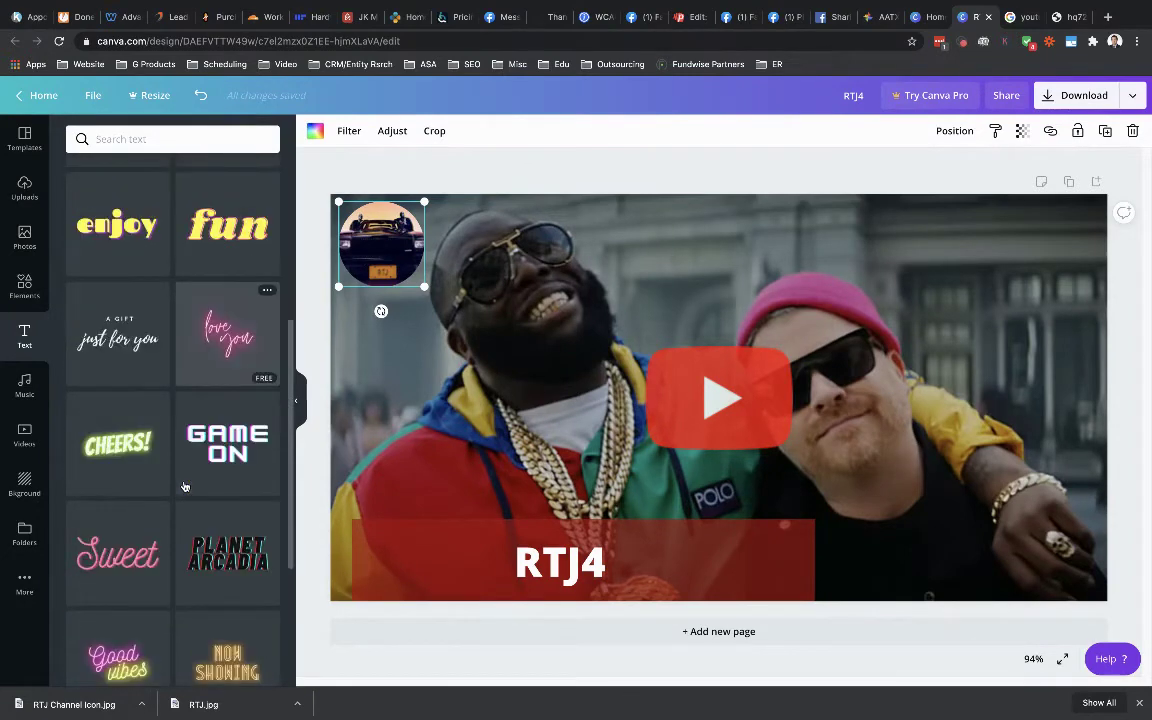
pyautogui.scroll(-4, 185, 486)
pyautogui.scroll(10, 185, 486)
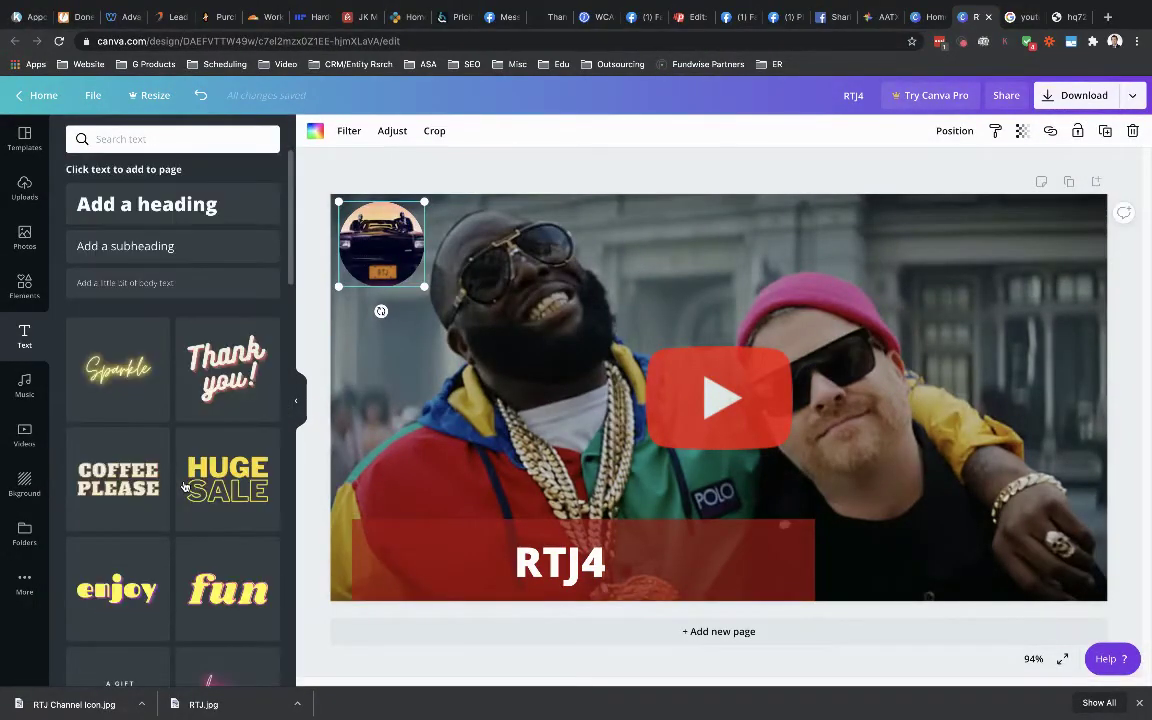
pyautogui.click(128, 203)
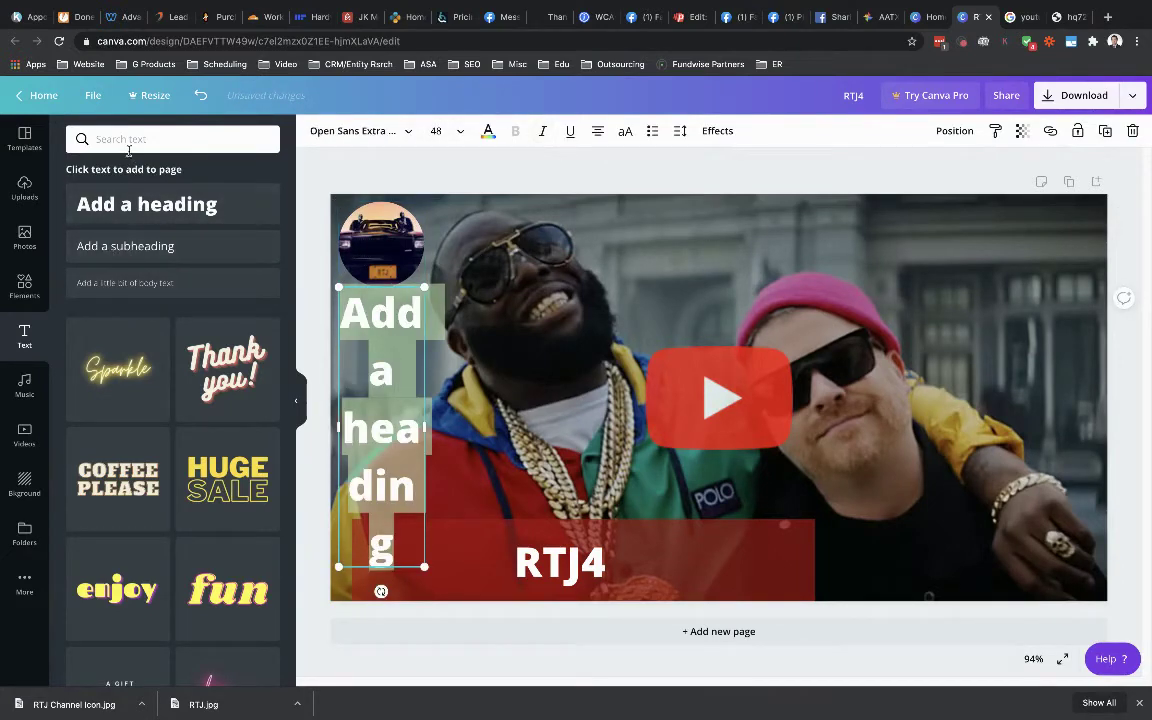
pyautogui.moveTo(424, 435); pyautogui.dragTo(754, 435)
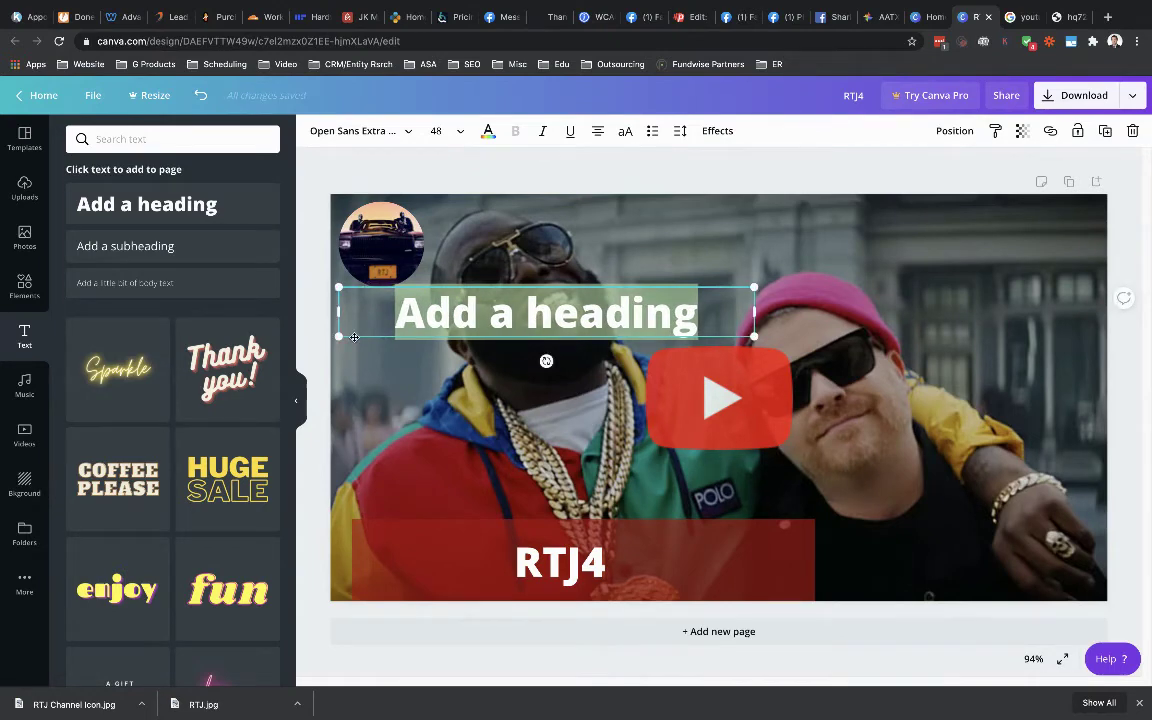
pyautogui.moveTo(354, 338); pyautogui.dragTo(407, 245)
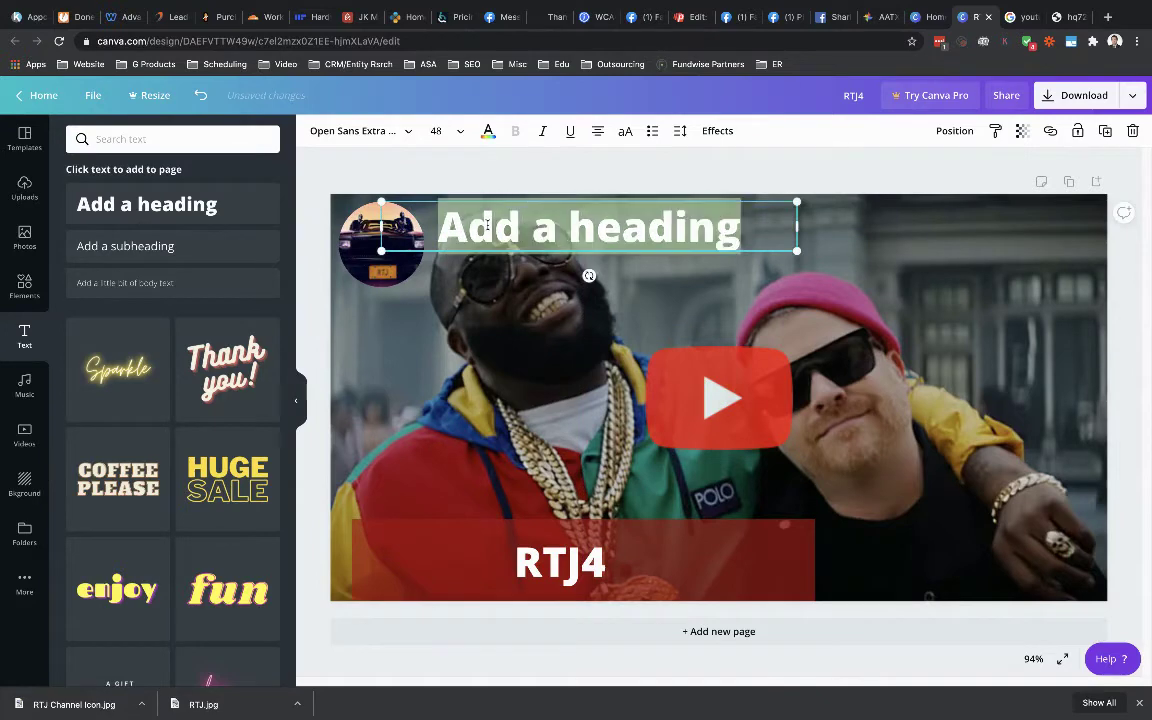
pyautogui.write('Ohh ')
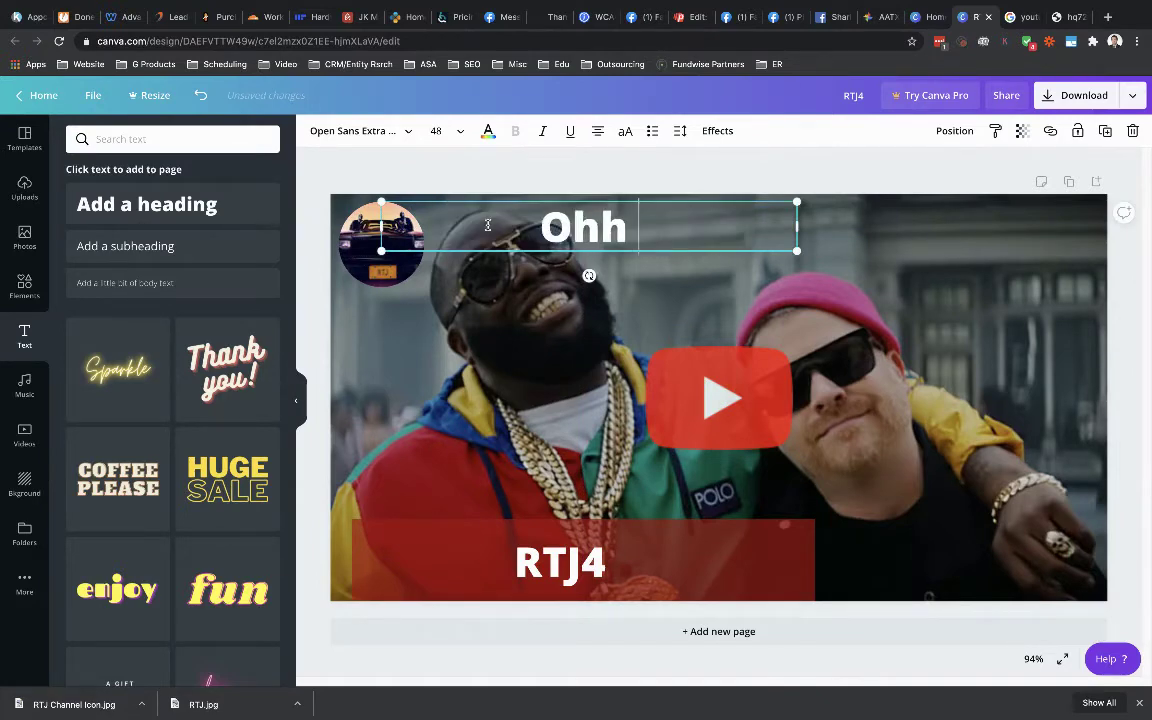
pyautogui.write('La La')
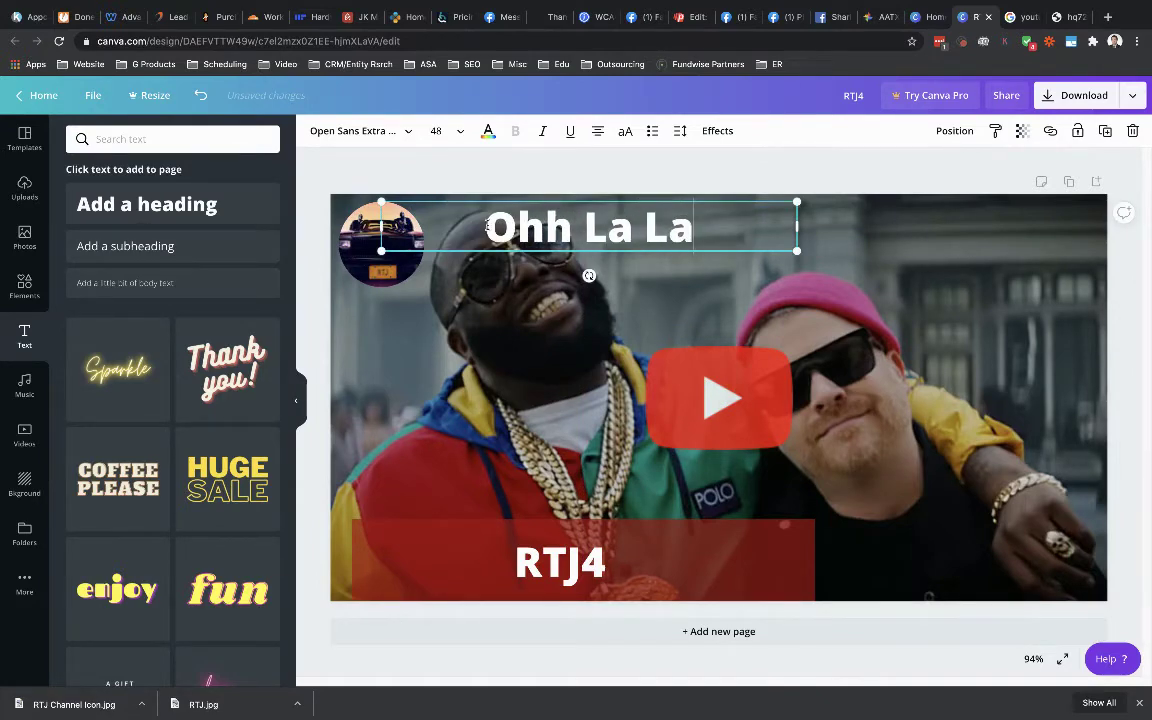
# Change the "Ohh La La" heading's font to Aileron Regular, narrow its text box and position the text right beside the channel icon.
pyautogui.tripleClick(570, 225)
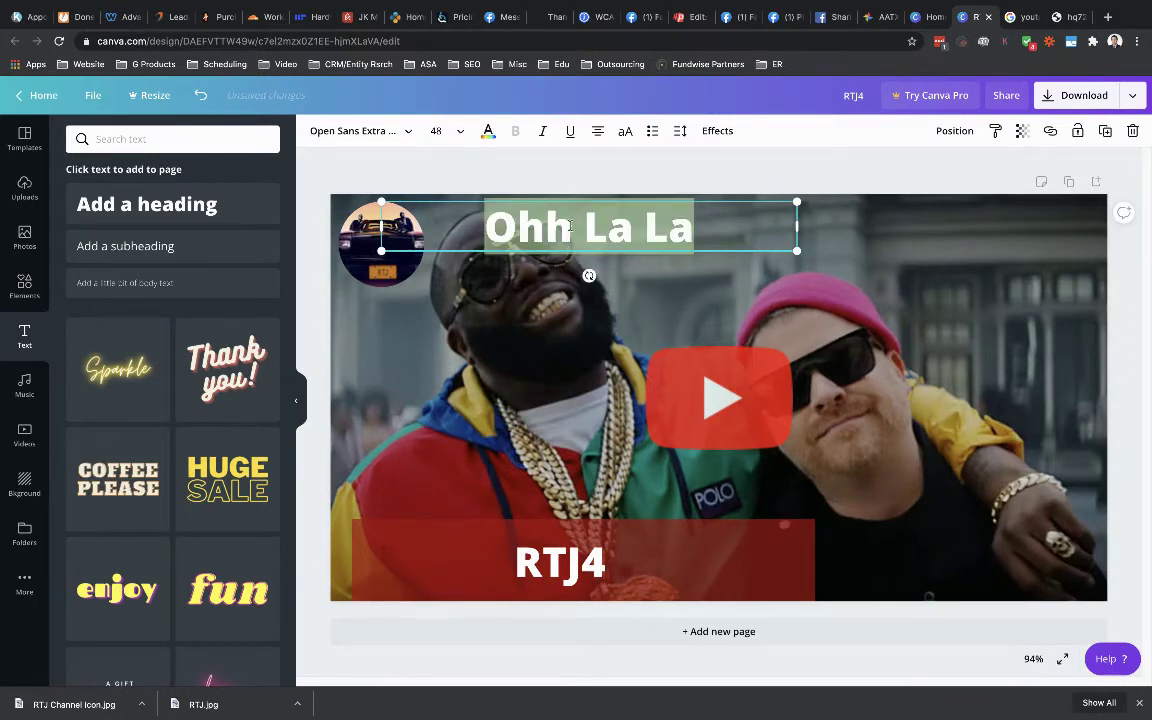
pyautogui.click(398, 130)
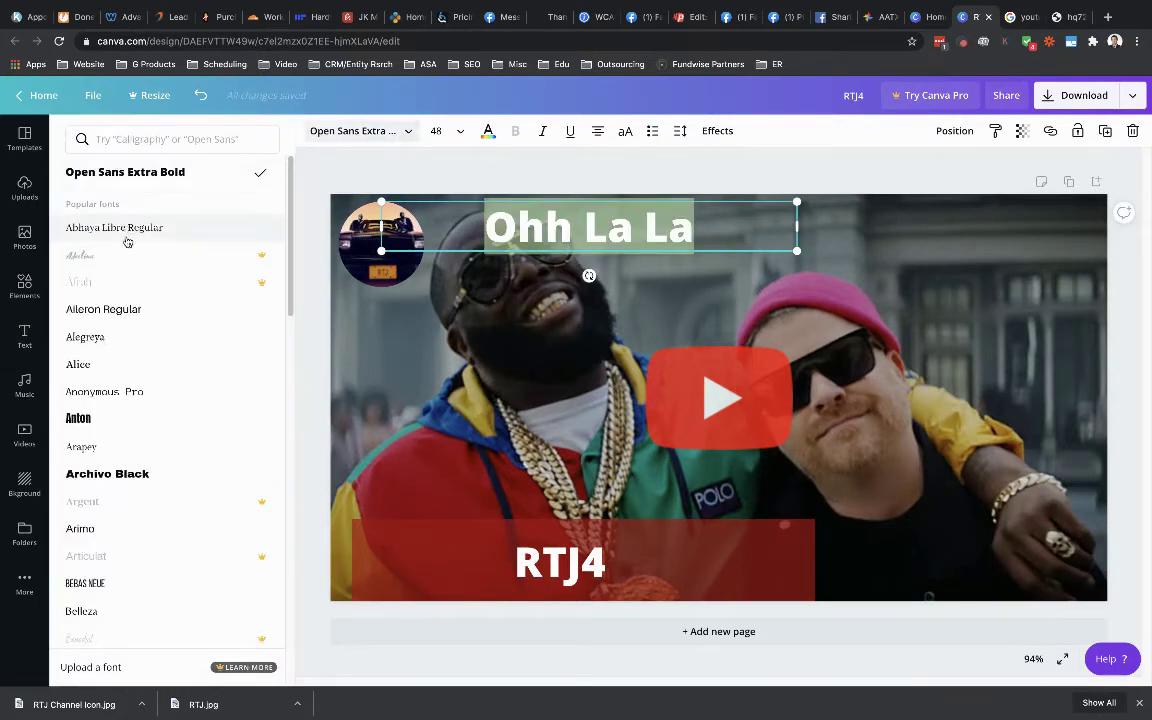
pyautogui.click(95, 314)
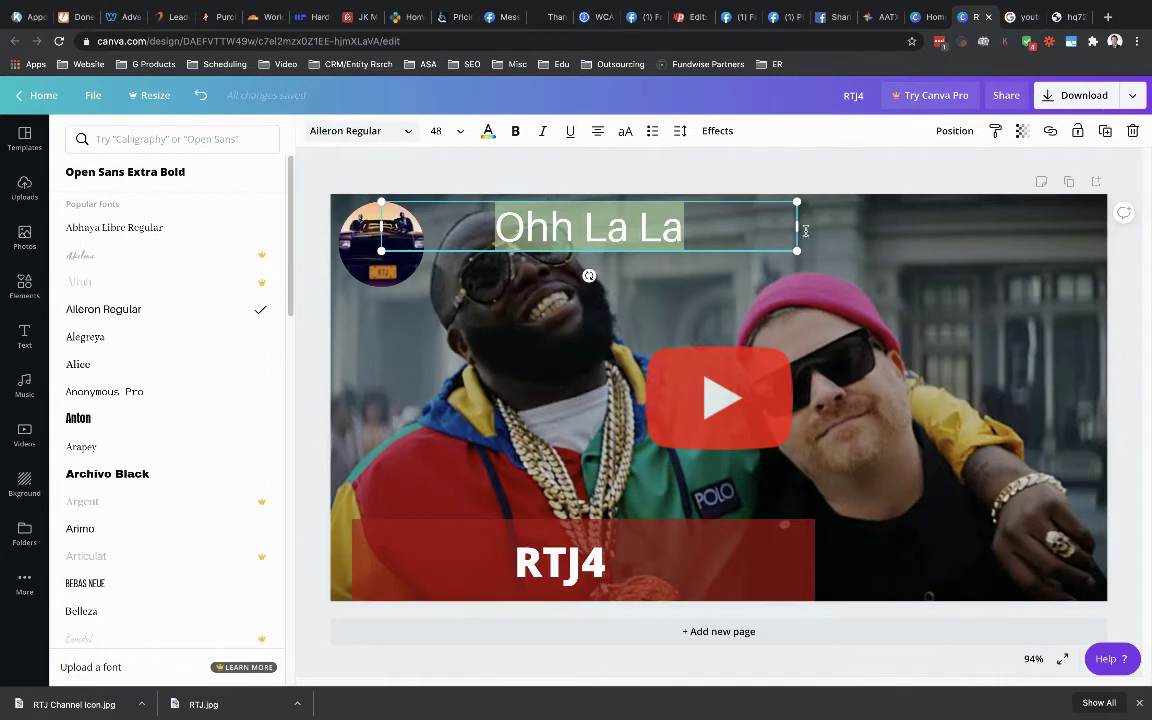
pyautogui.moveTo(796, 225); pyautogui.dragTo(693, 225)
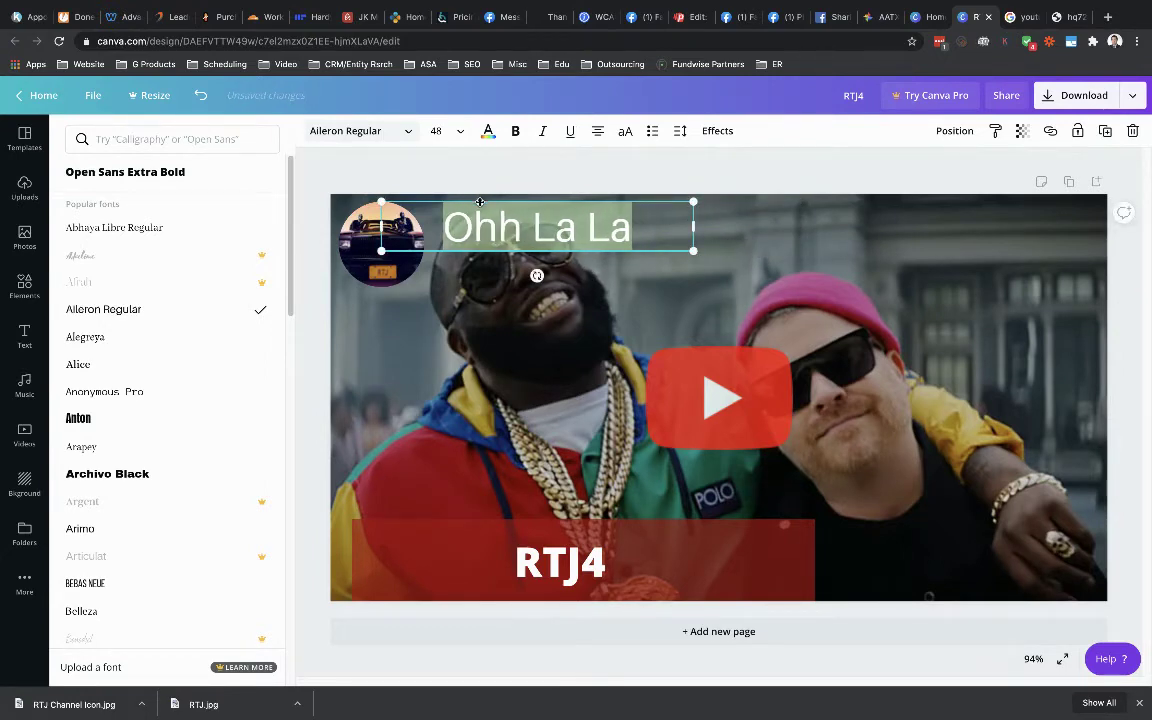
pyautogui.moveTo(480, 202); pyautogui.dragTo(471, 206)
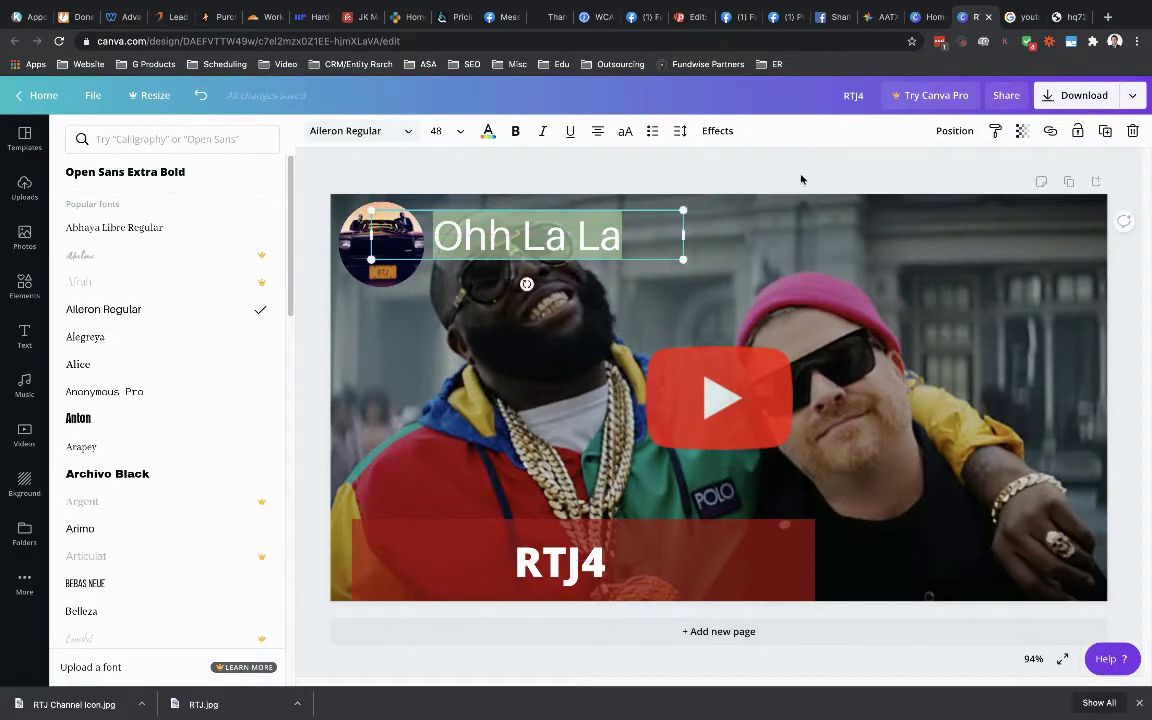
pyautogui.click(1125, 290)
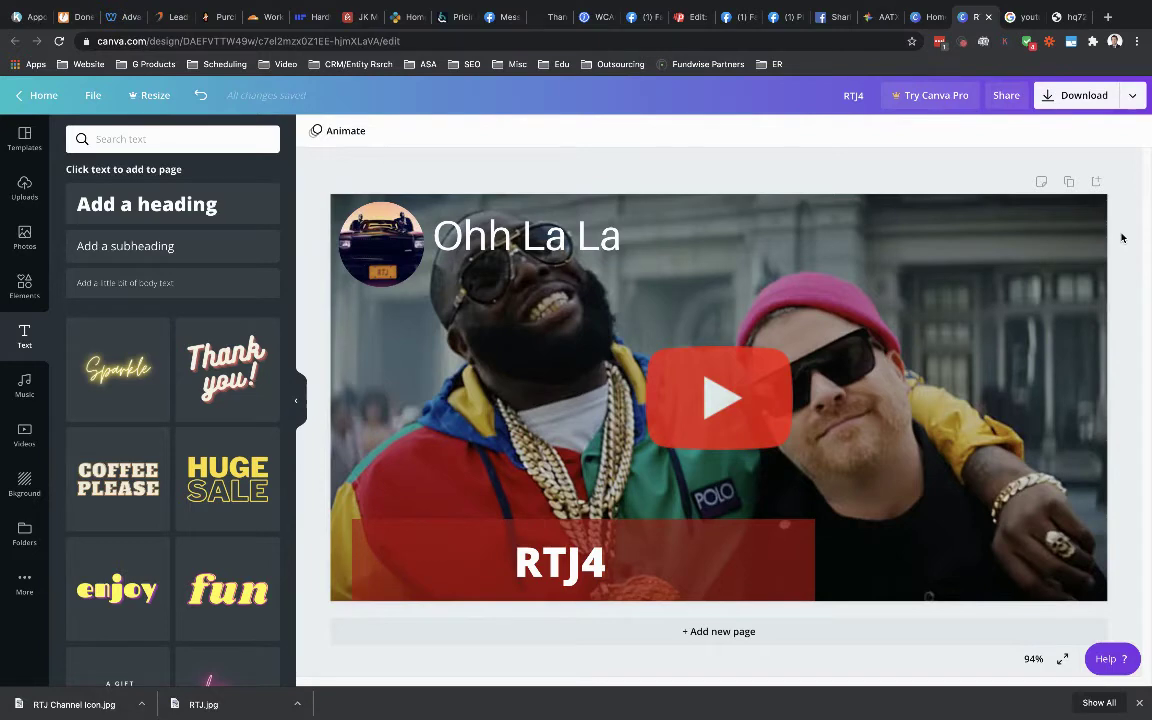
# Download the finished design as a PNG and switch to the Phonesites page settings.
pyautogui.click(1050, 100)
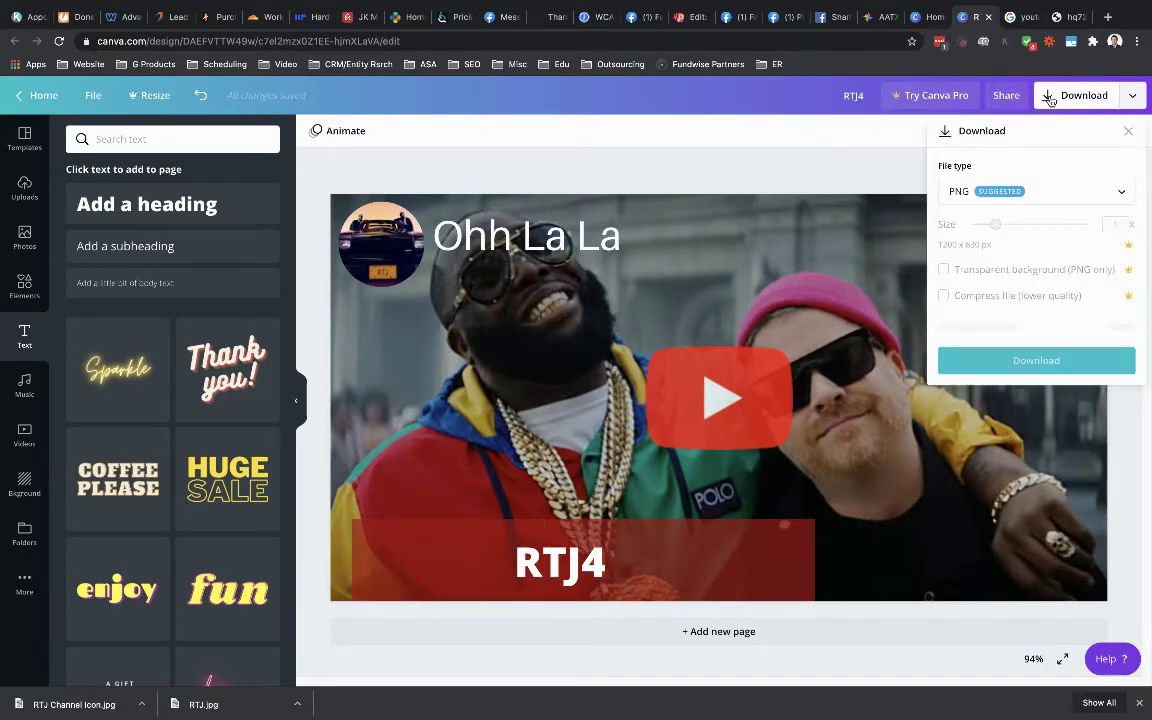
pyautogui.click(1018, 332)
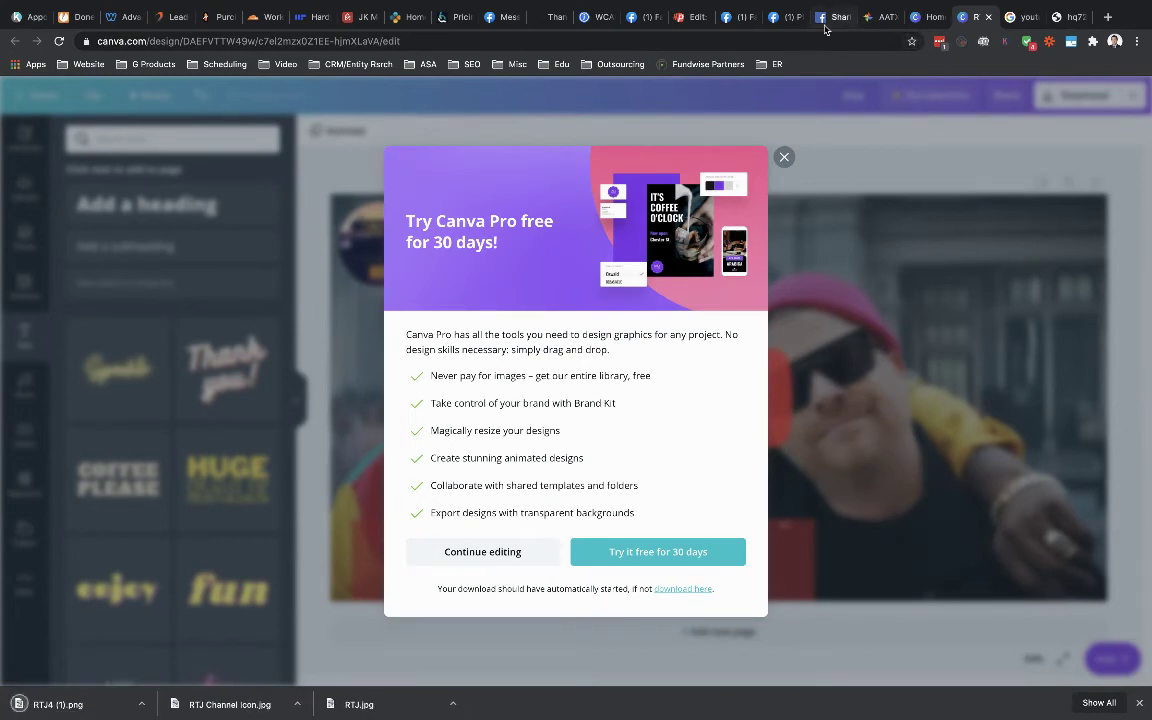
pyautogui.click(692, 18)
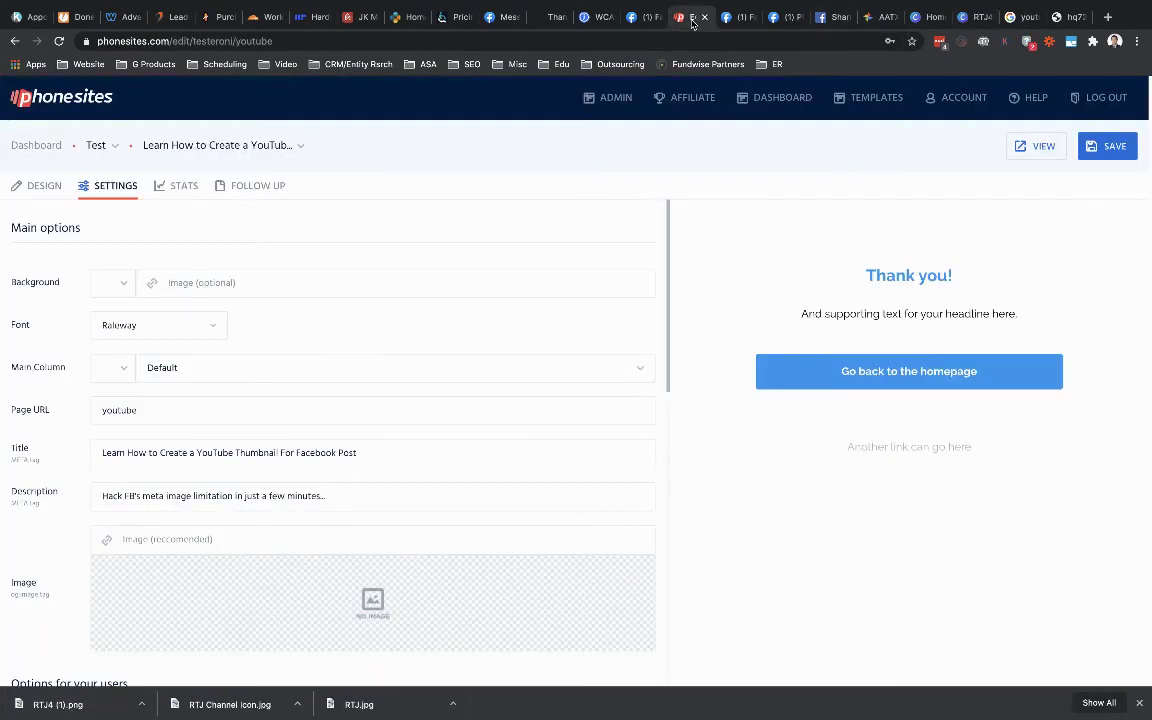
# Upload RTJ4 (1).png from the Downloads folder to the image gallery of the page's og:image setting.
pyautogui.click(373, 605)
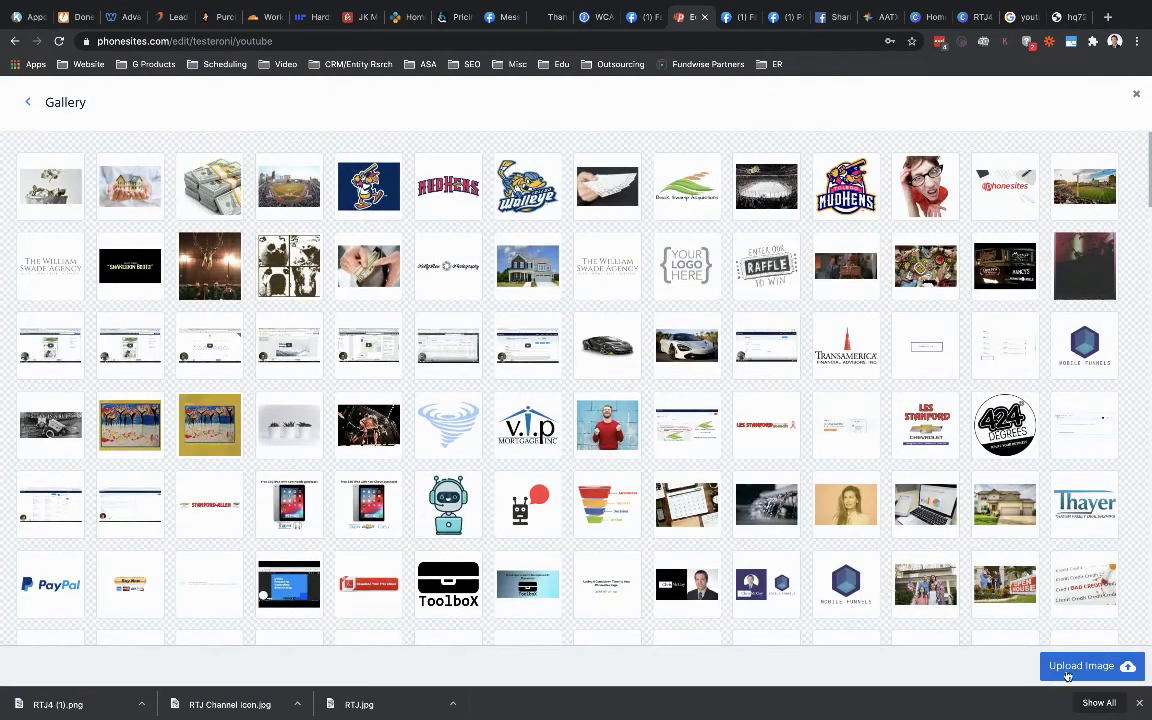
pyautogui.click(1136, 94)
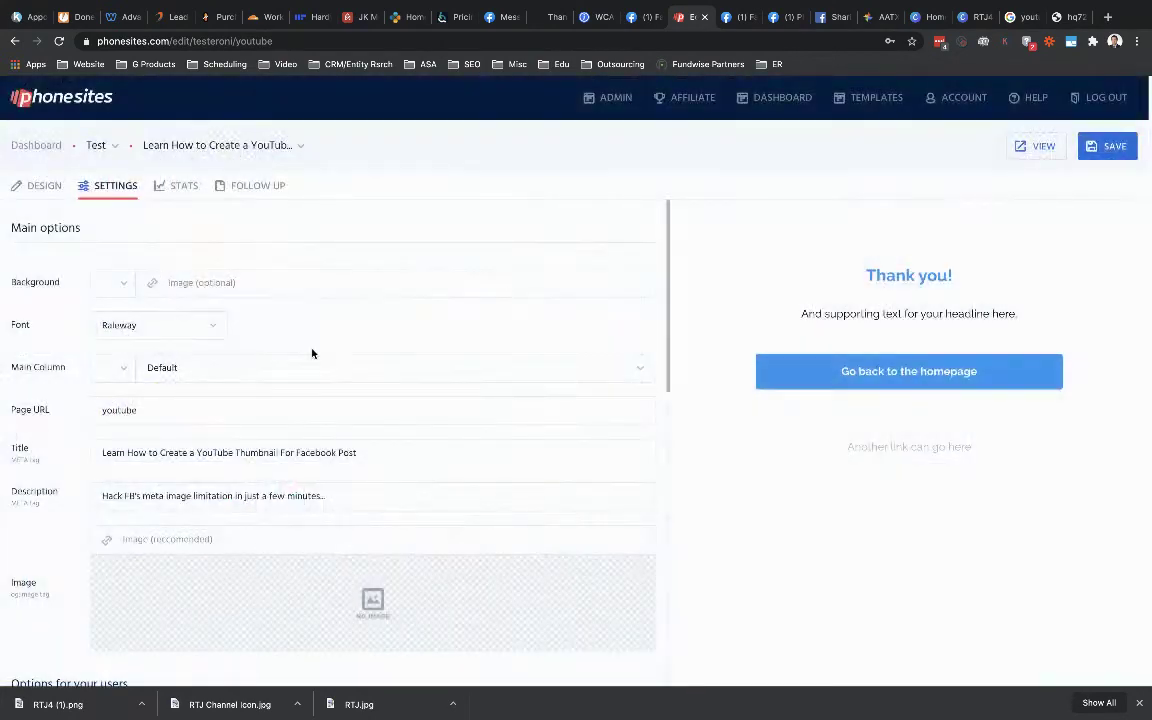
pyautogui.click(370, 609)
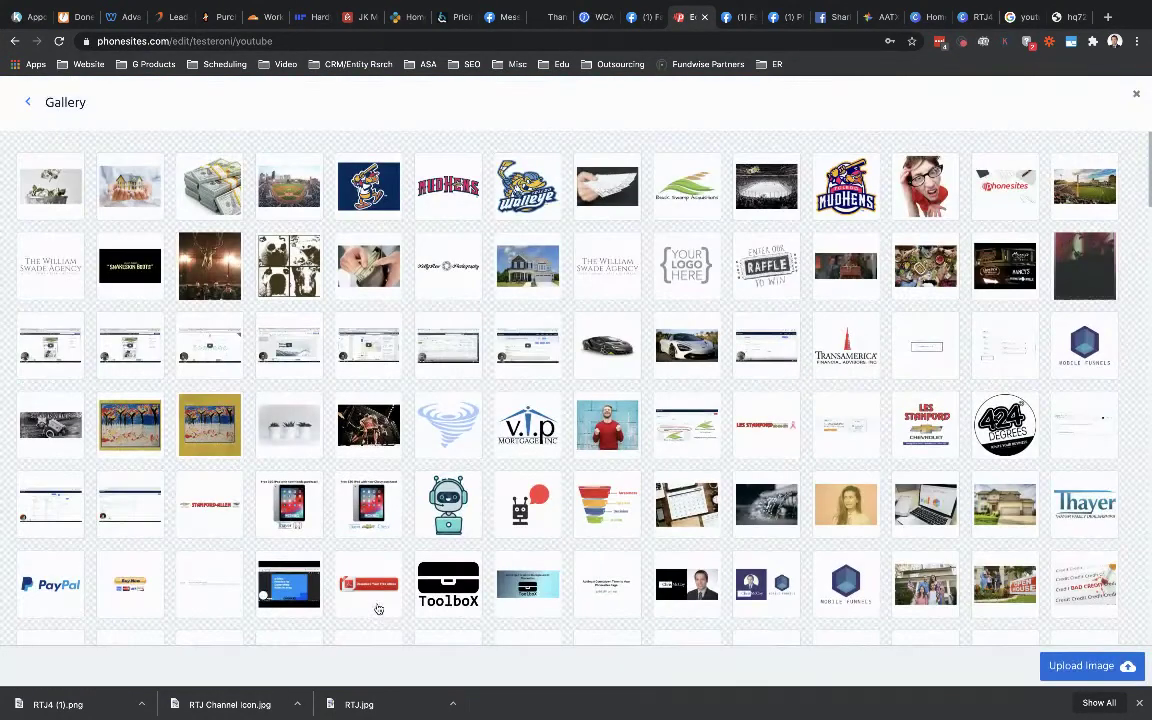
pyautogui.click(1080, 666)
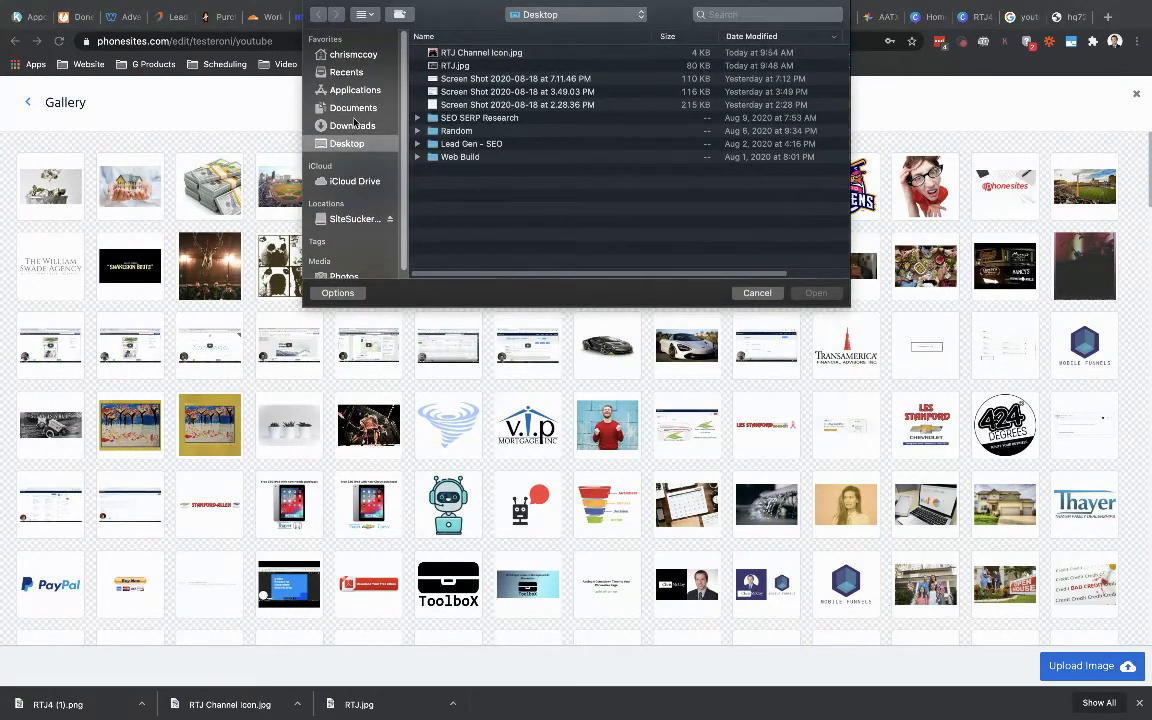
pyautogui.click(350, 126)
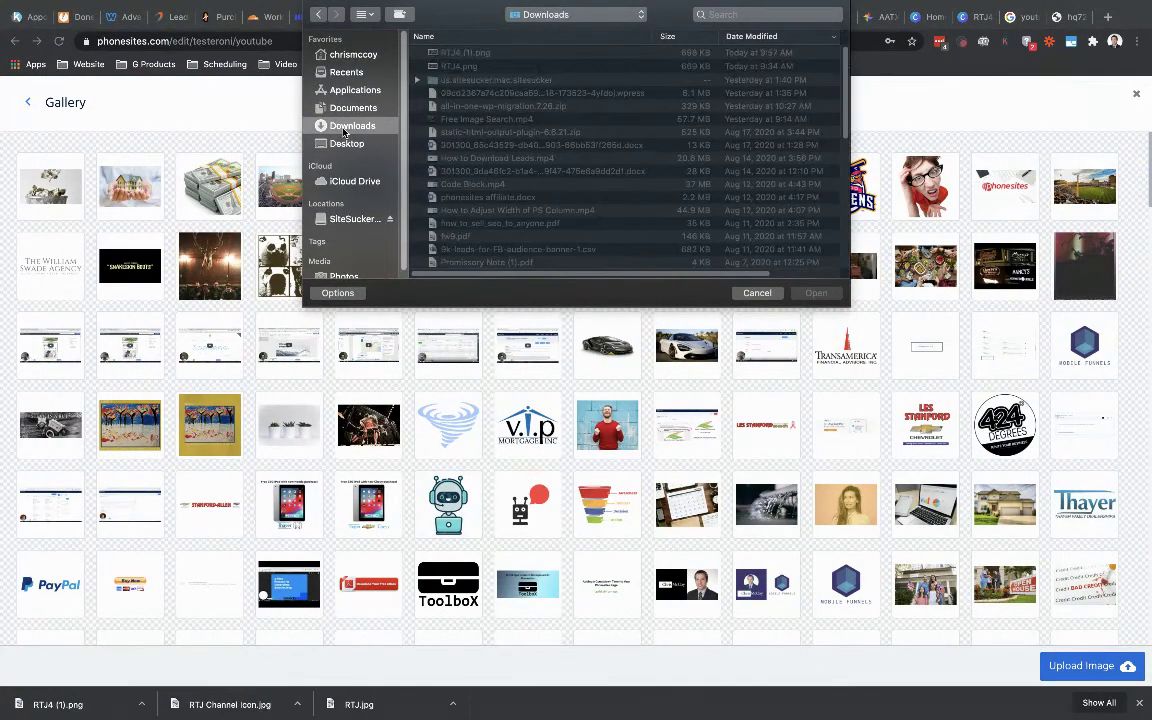
pyautogui.click(470, 53)
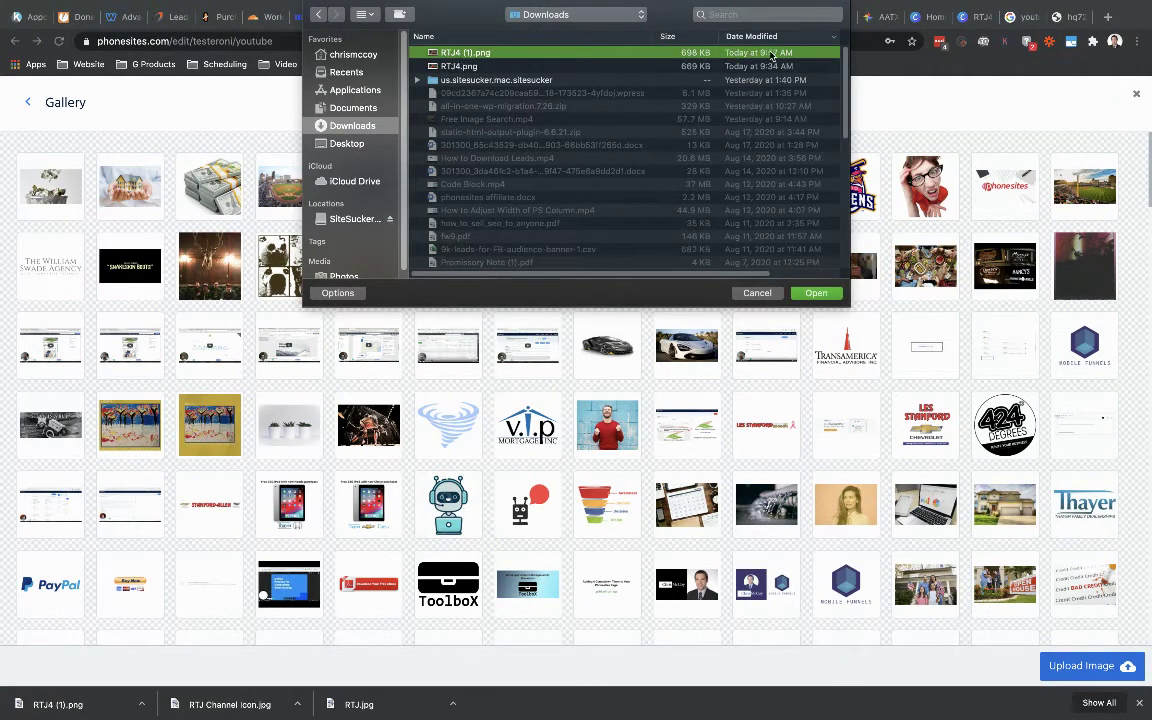
pyautogui.click(815, 294)
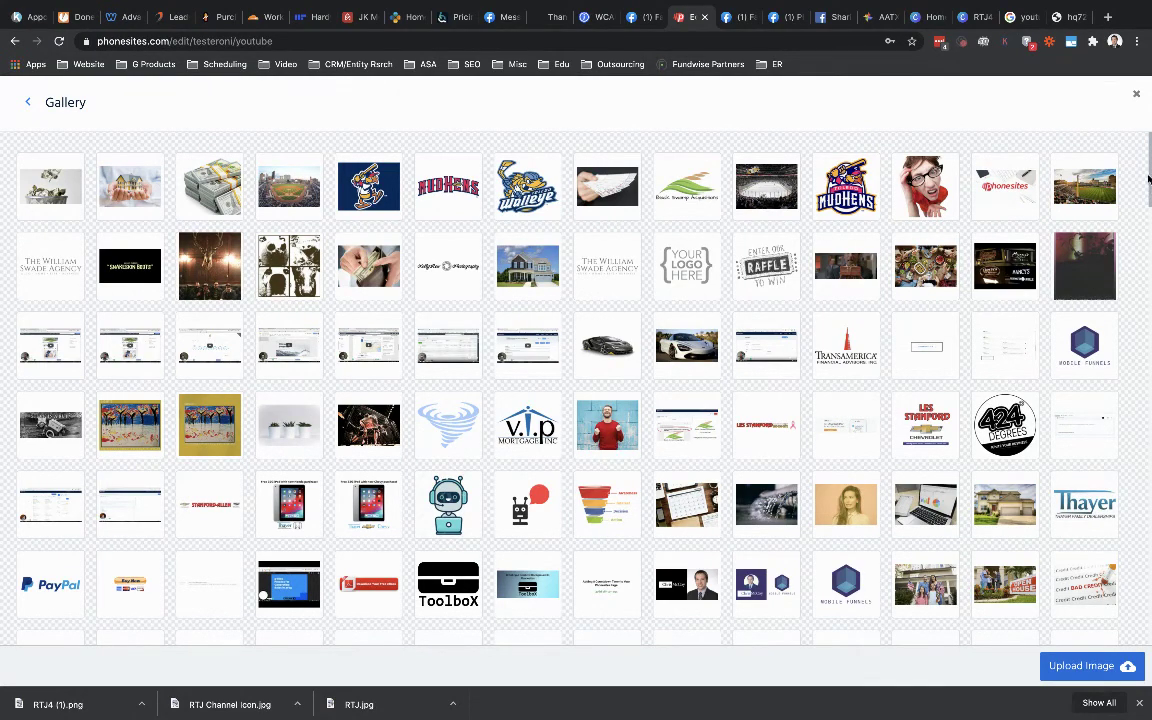
# Insert the uploaded RTJ4 thumbnail from the end of the gallery as the page's og:image and save the page settings.
pyautogui.moveTo(1150, 175); pyautogui.dragTo(1150, 612)
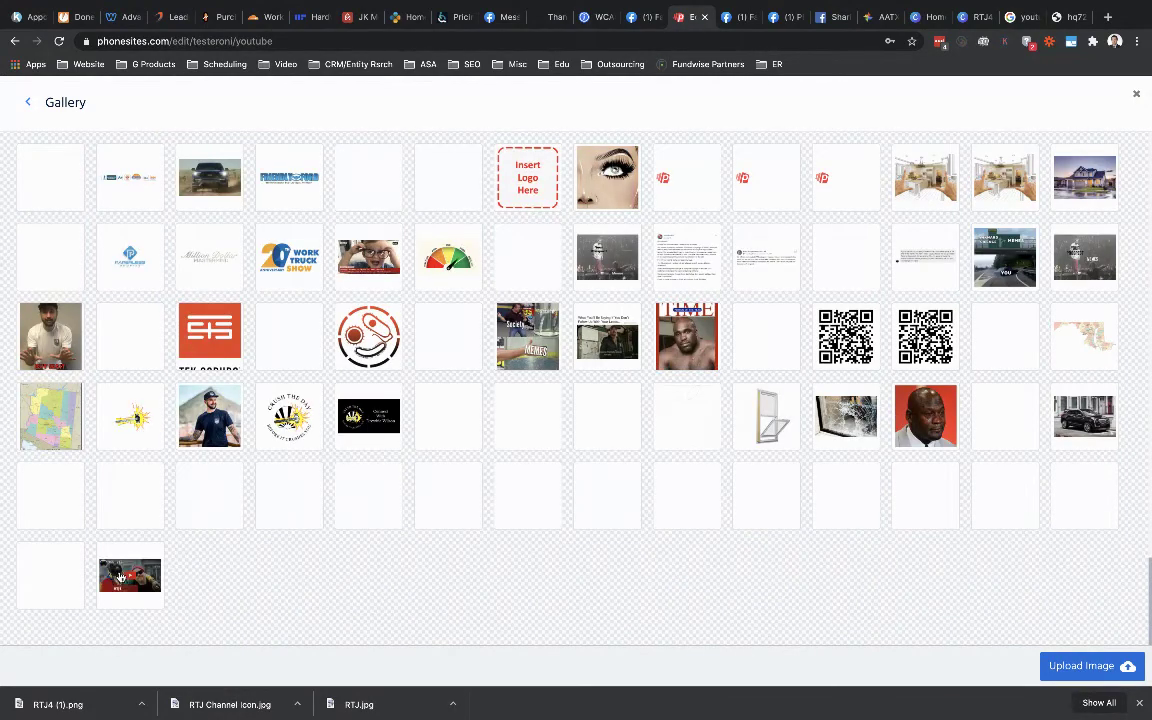
pyautogui.click(120, 578)
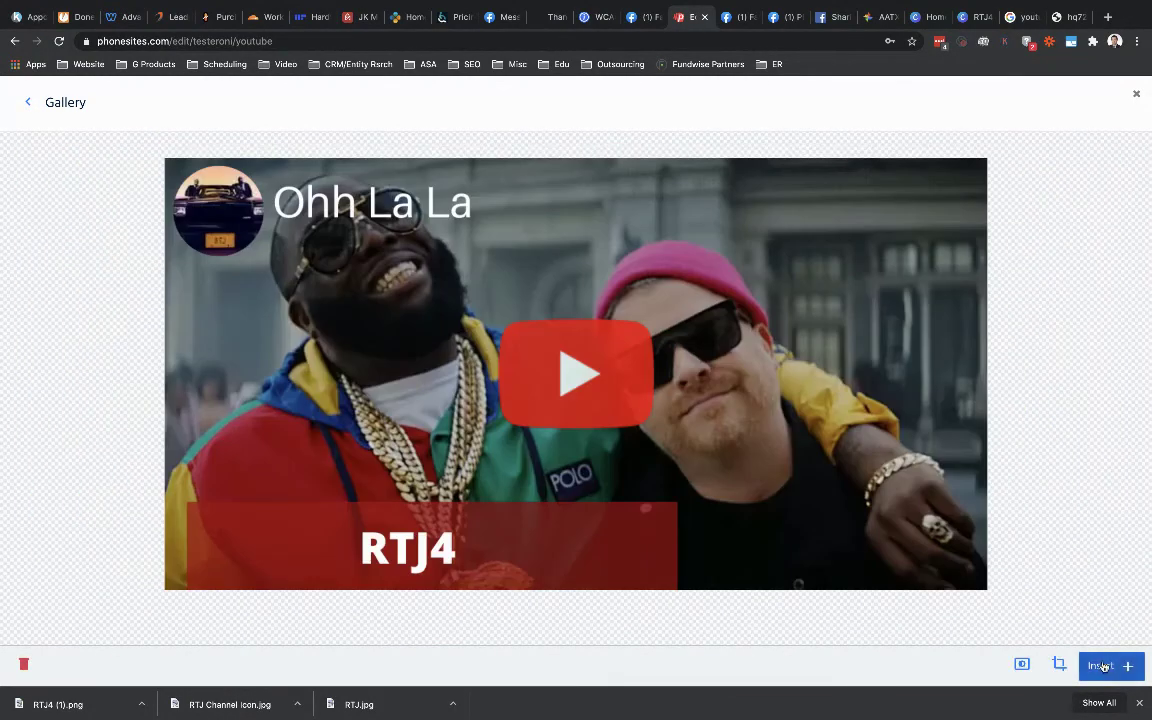
pyautogui.click(1104, 664)
pyautogui.scroll(-3, 67, 307)
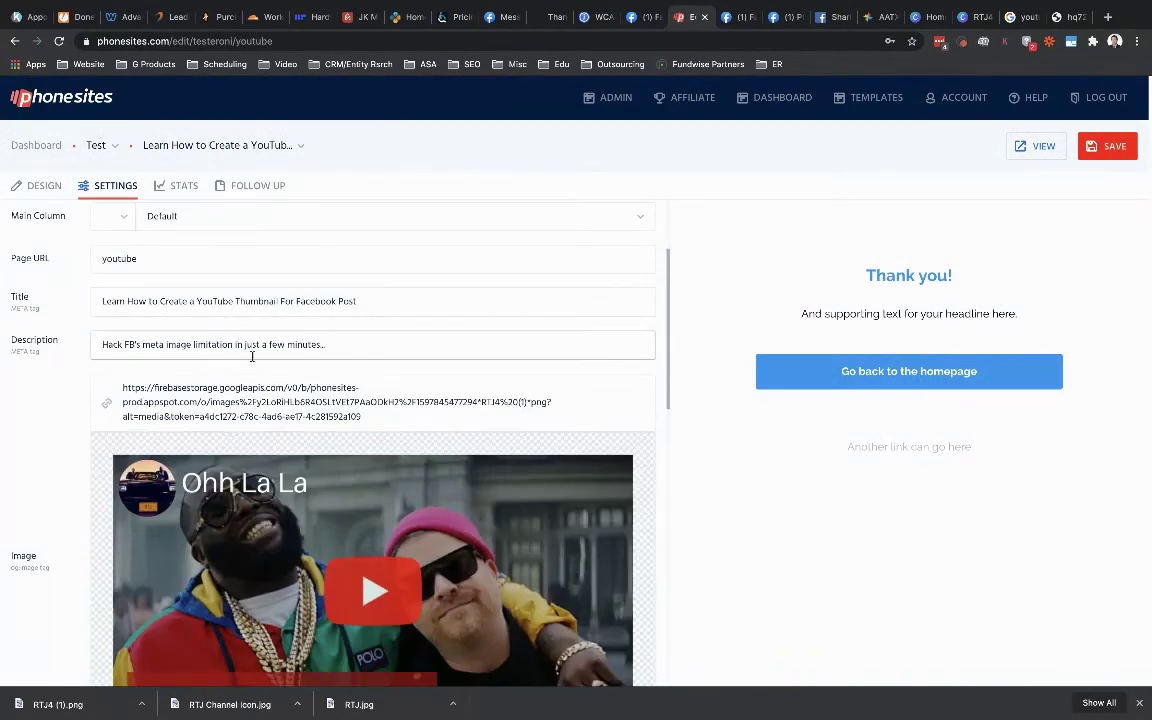
pyautogui.click(1101, 157)
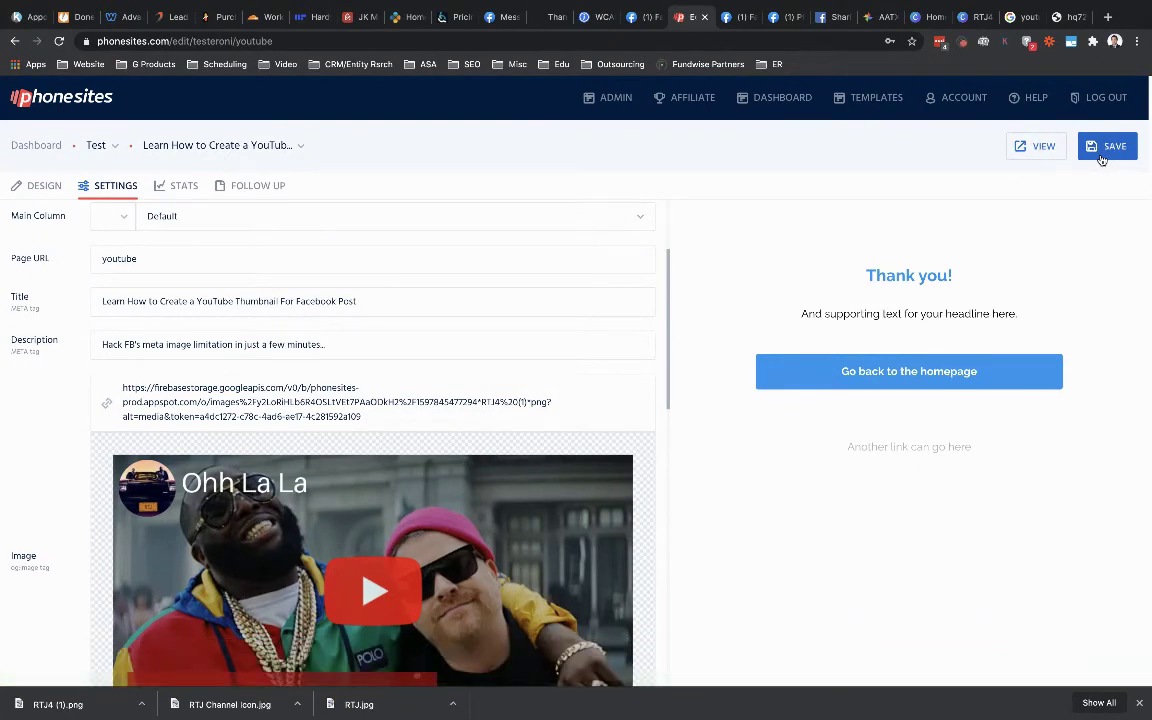
# Open the live view of the page, copy its URL and paste it into a new Facebook post.
pyautogui.click(1040, 147)
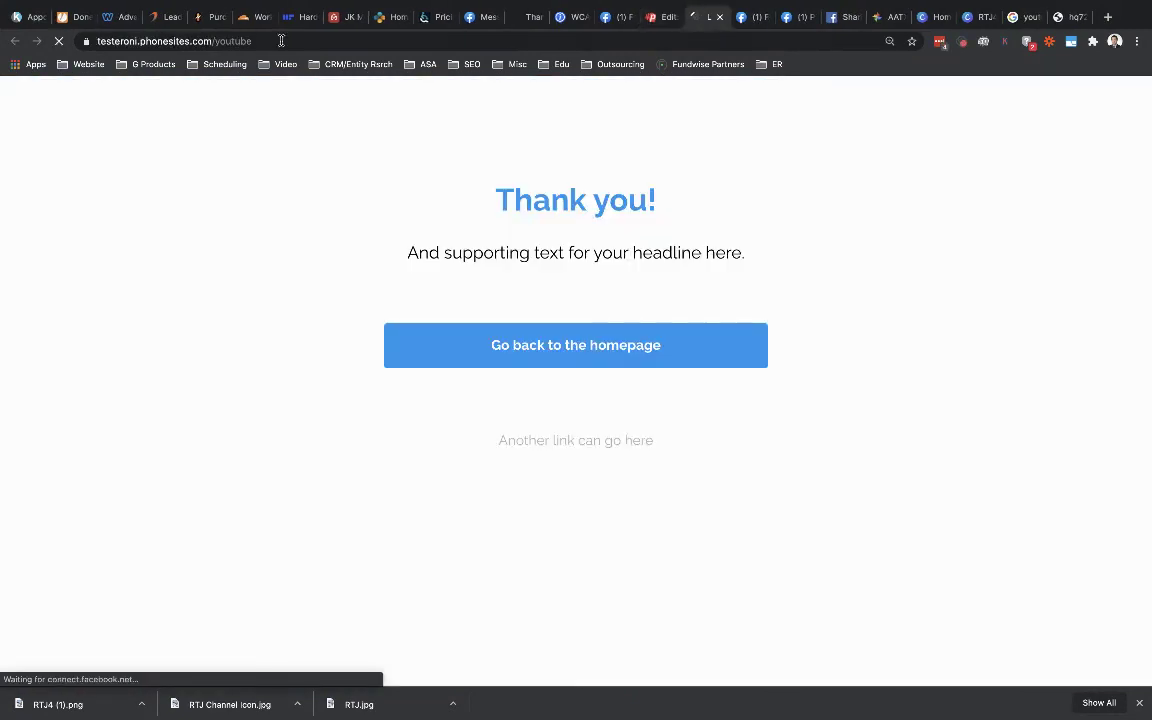
pyautogui.click(248, 41)
pyautogui.hotkey('ctrl', 'c')
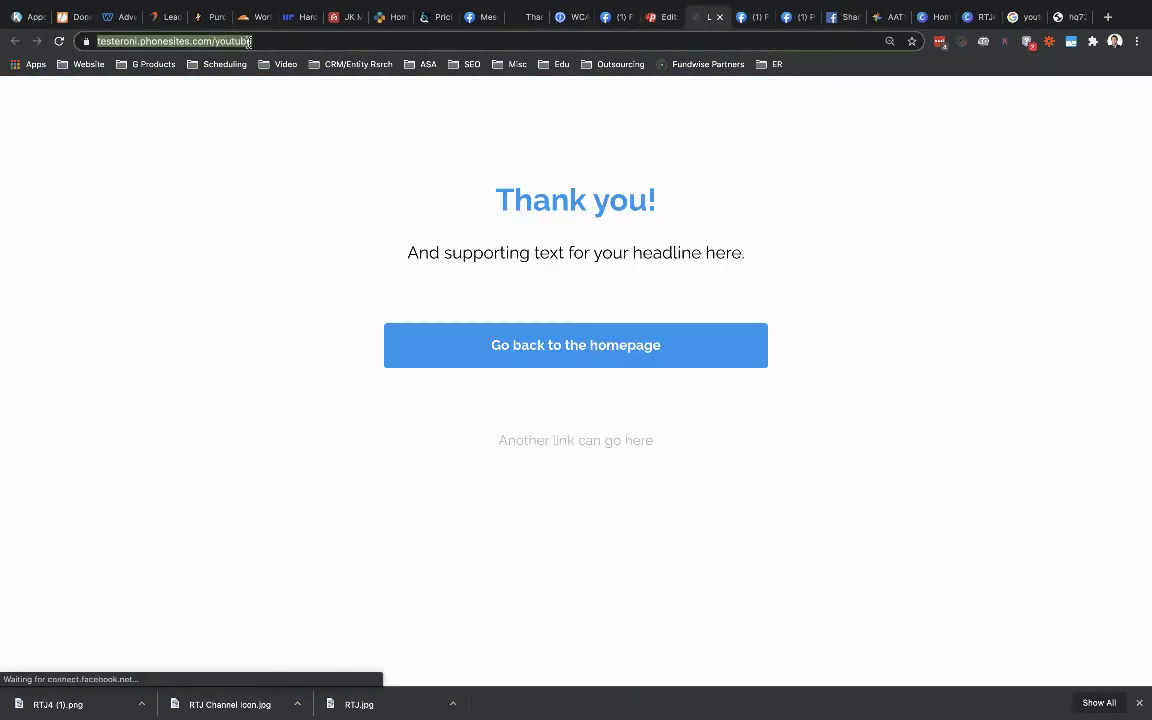
pyautogui.click(740, 19)
pyautogui.click(490, 333)
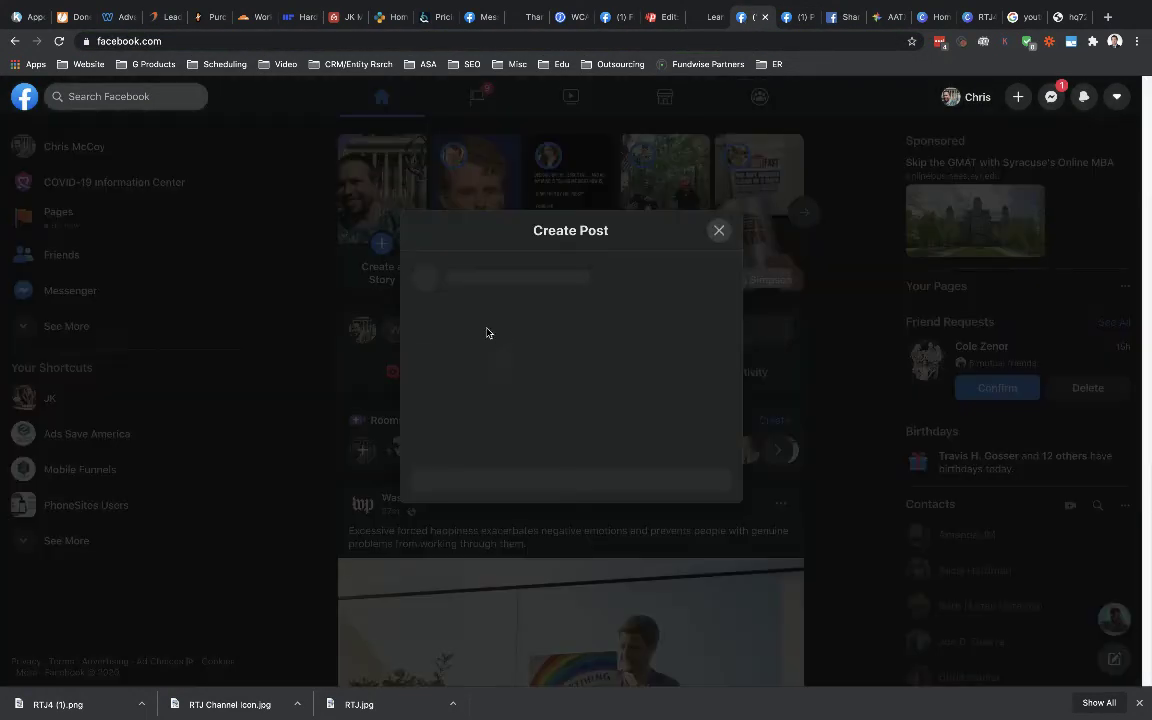
pyautogui.hotkey('ctrl', 'v')
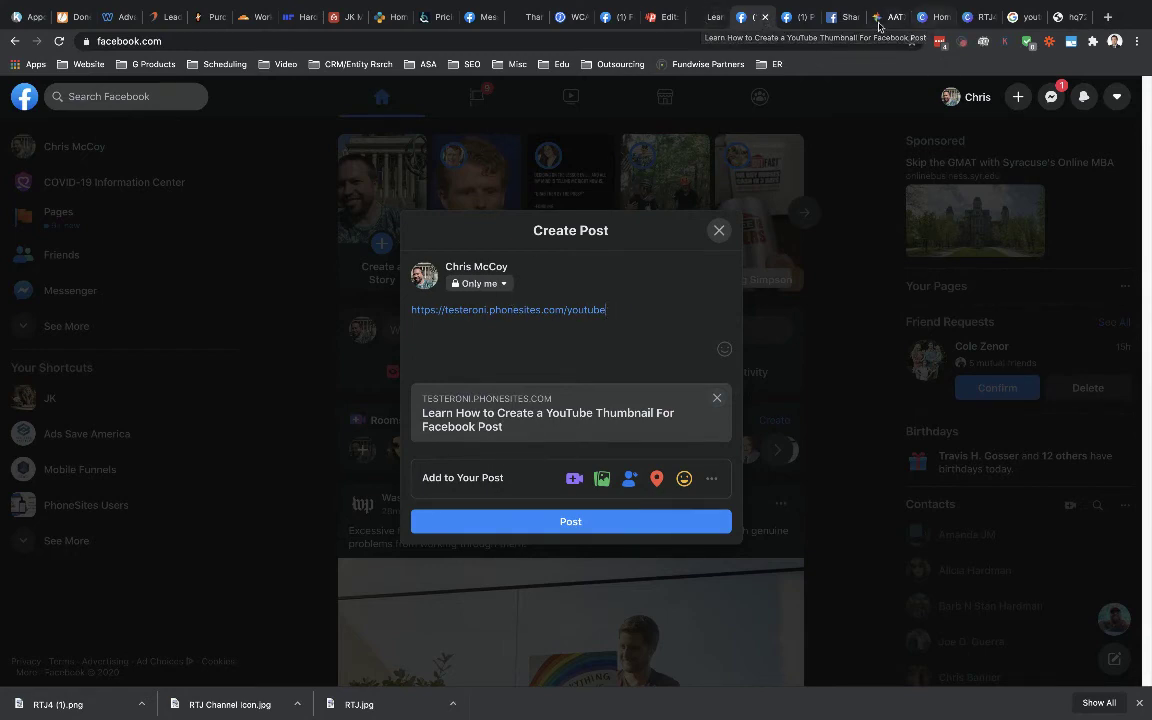
pyautogui.click(836, 17)
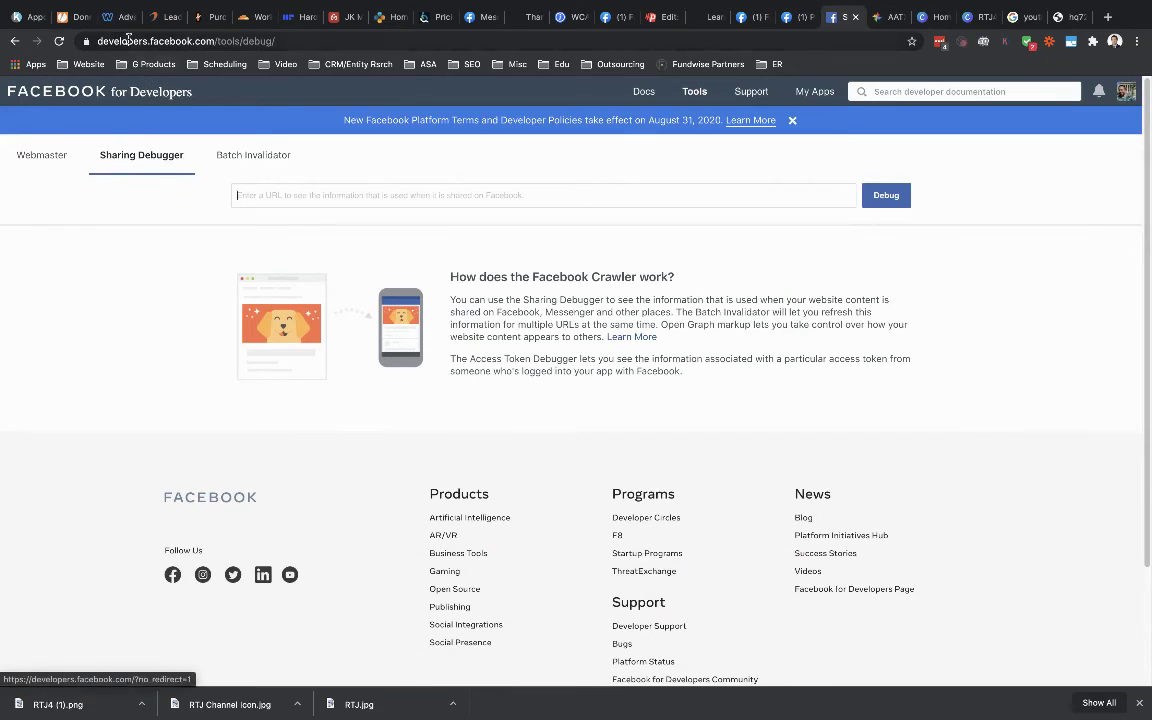
pyautogui.click(273, 197)
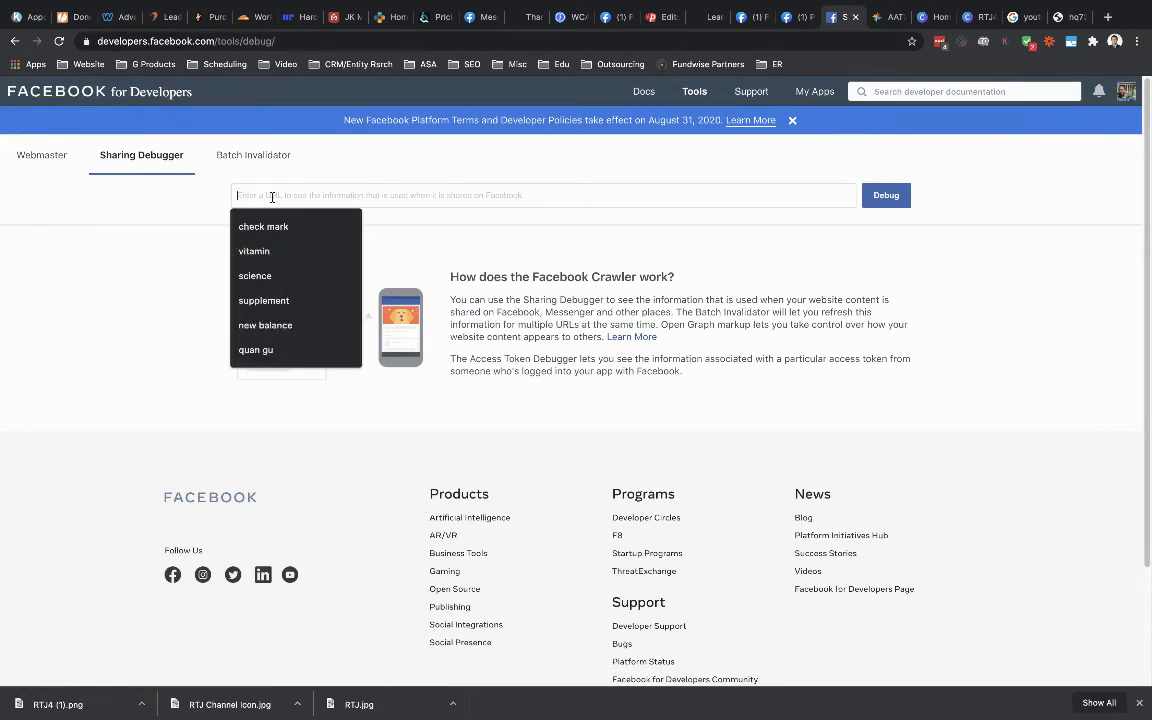
pyautogui.write('https://teleroni.phonesites.com/youtube')
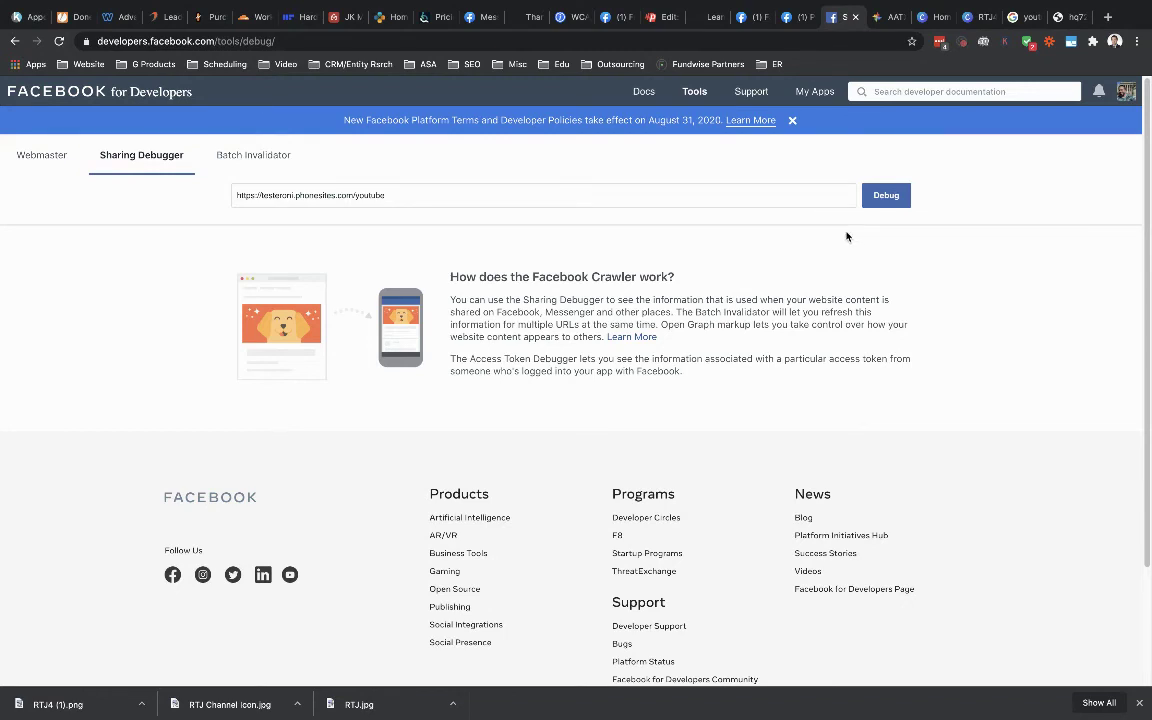
pyautogui.click(661, 22)
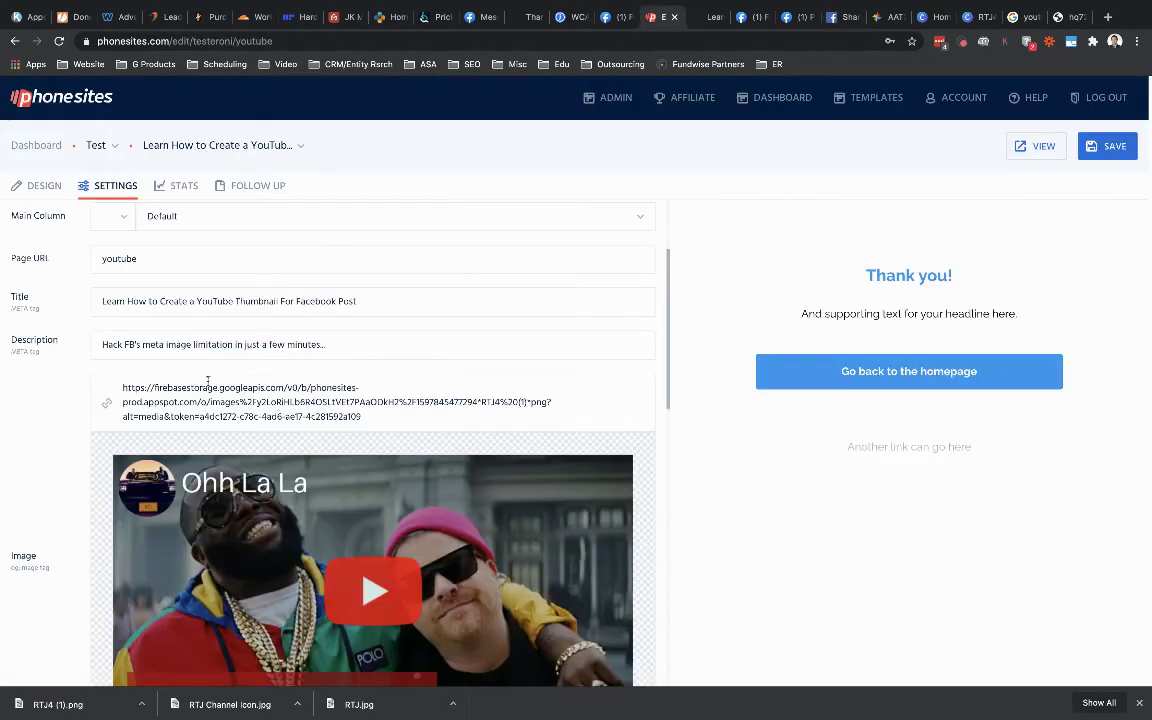
pyautogui.click(840, 17)
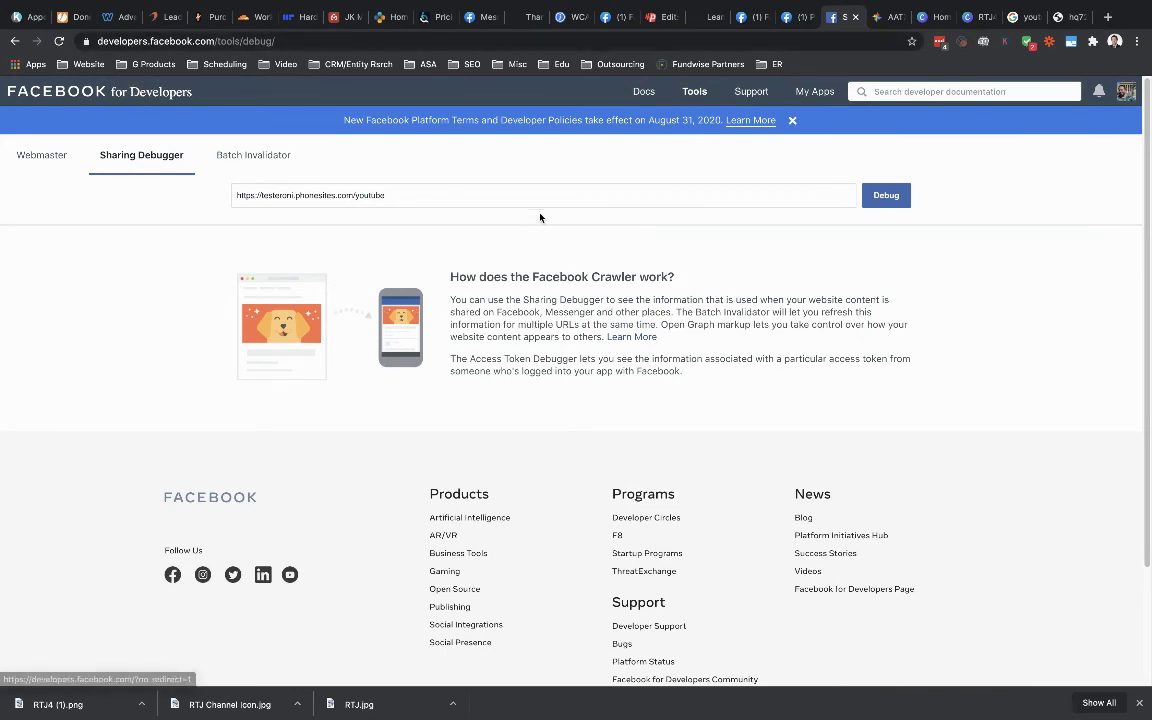
pyautogui.click(886, 195)
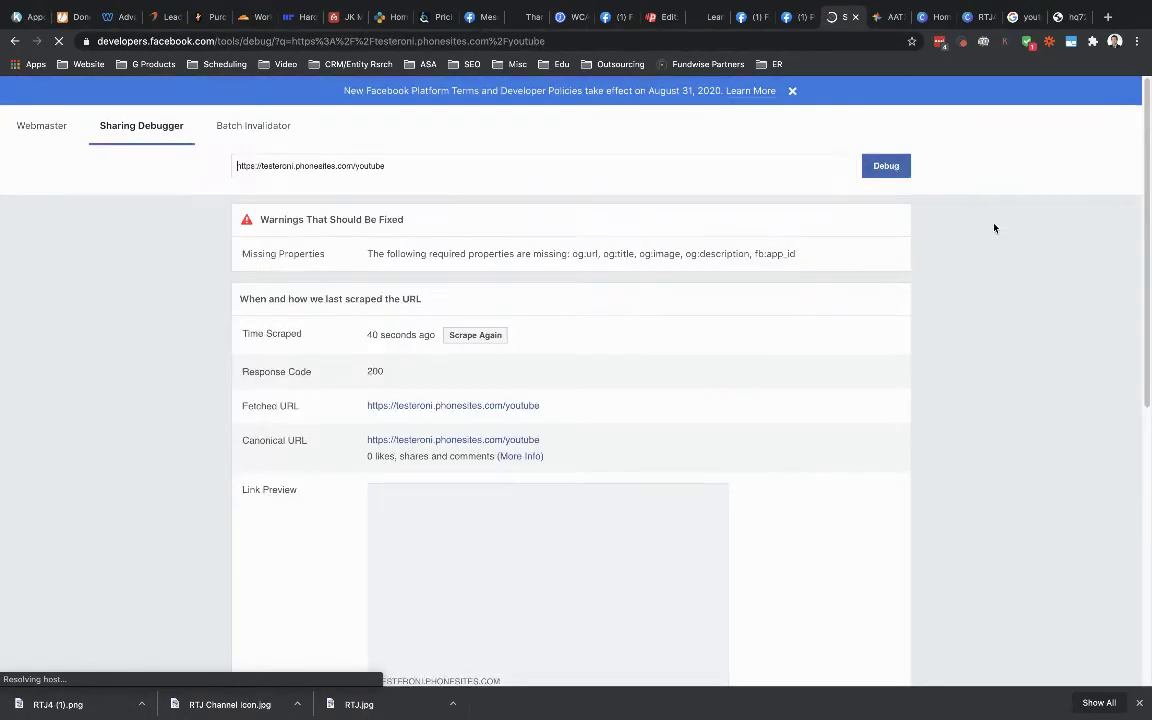
pyautogui.scroll(-3, 441, 378)
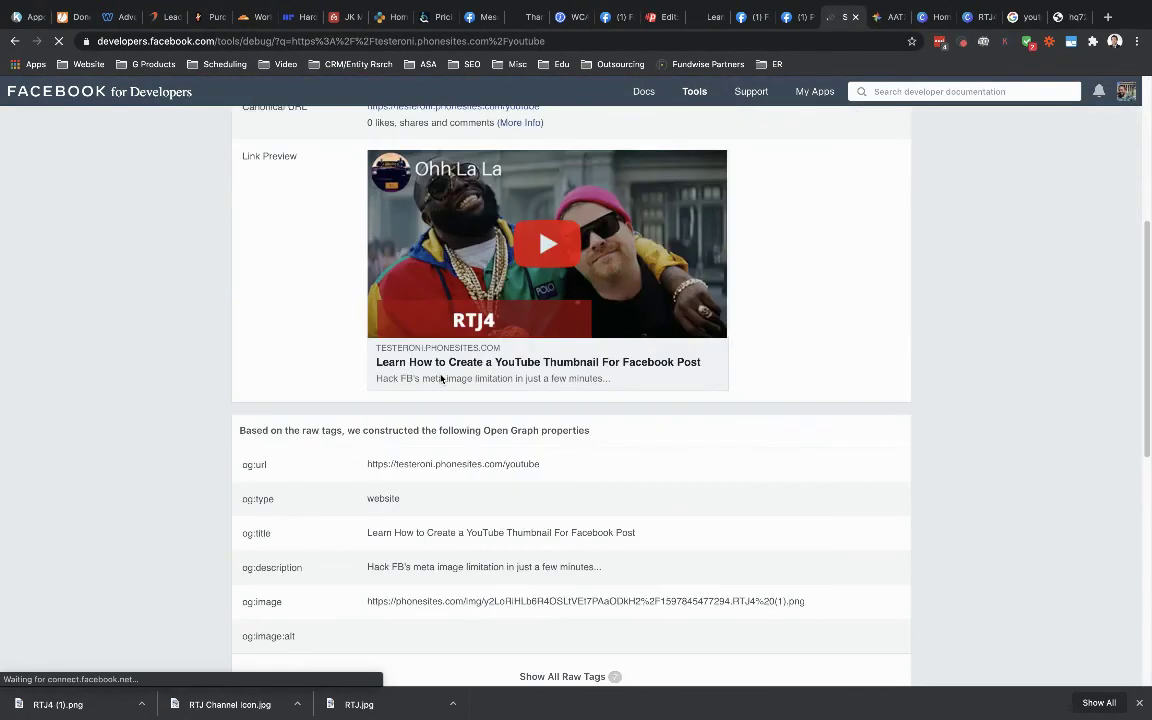
pyautogui.scroll(2, 441, 378)
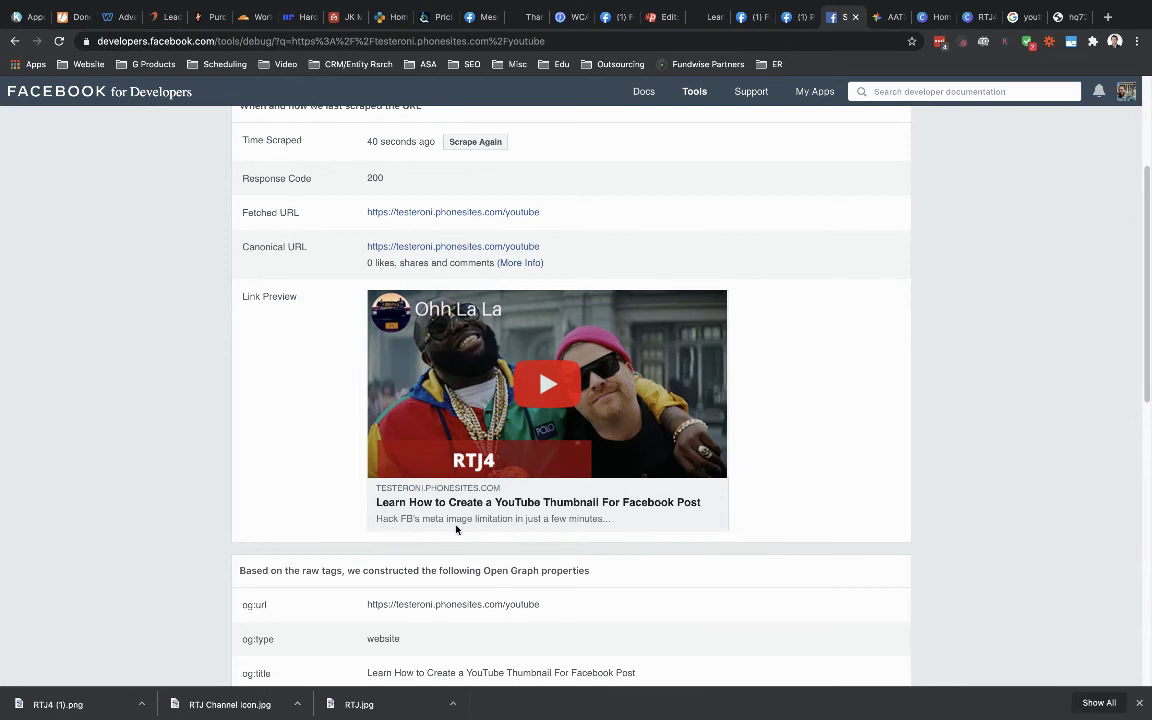
# Replace the URL text in the Facebook post with "Check this out...", keeping the link card, and publish the post.
pyautogui.click(748, 18)
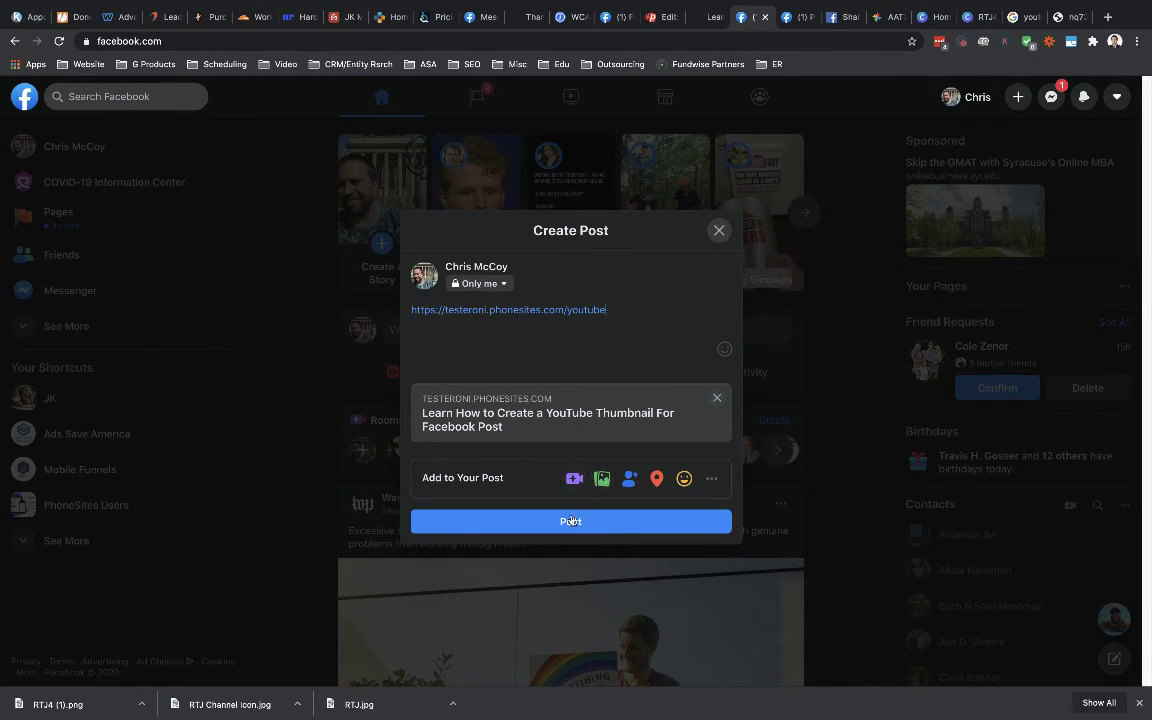
pyautogui.moveTo(610, 309); pyautogui.dragTo(351, 311)
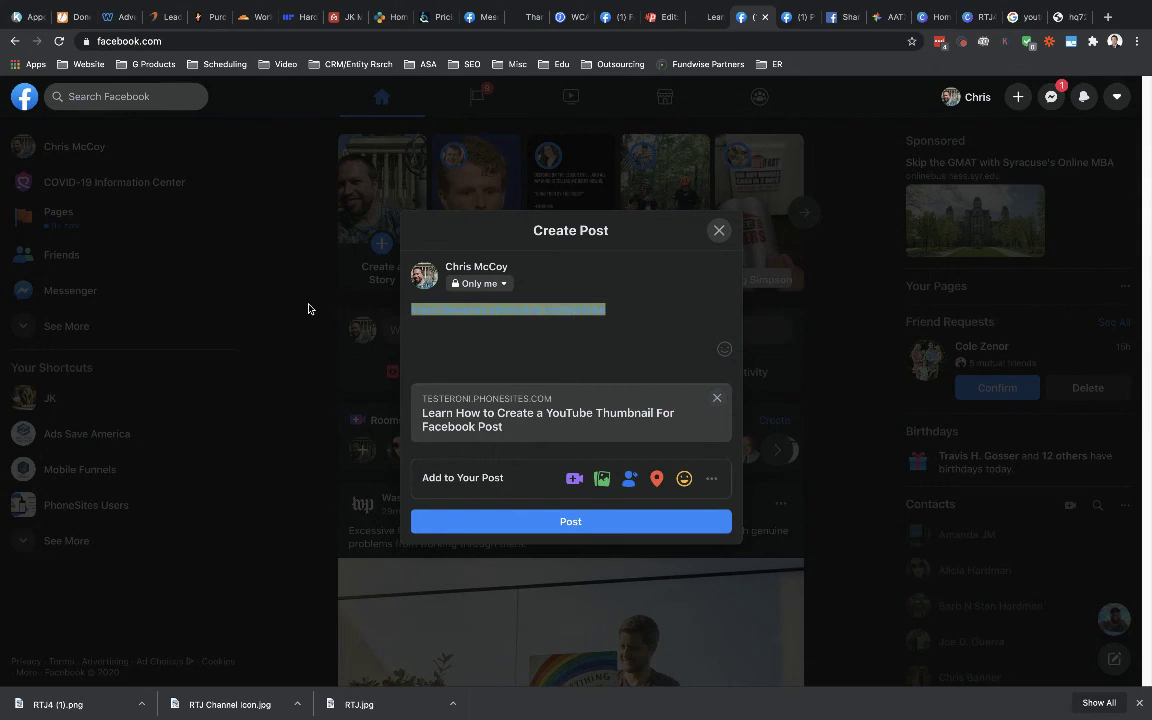
pyautogui.press('BackSpace')
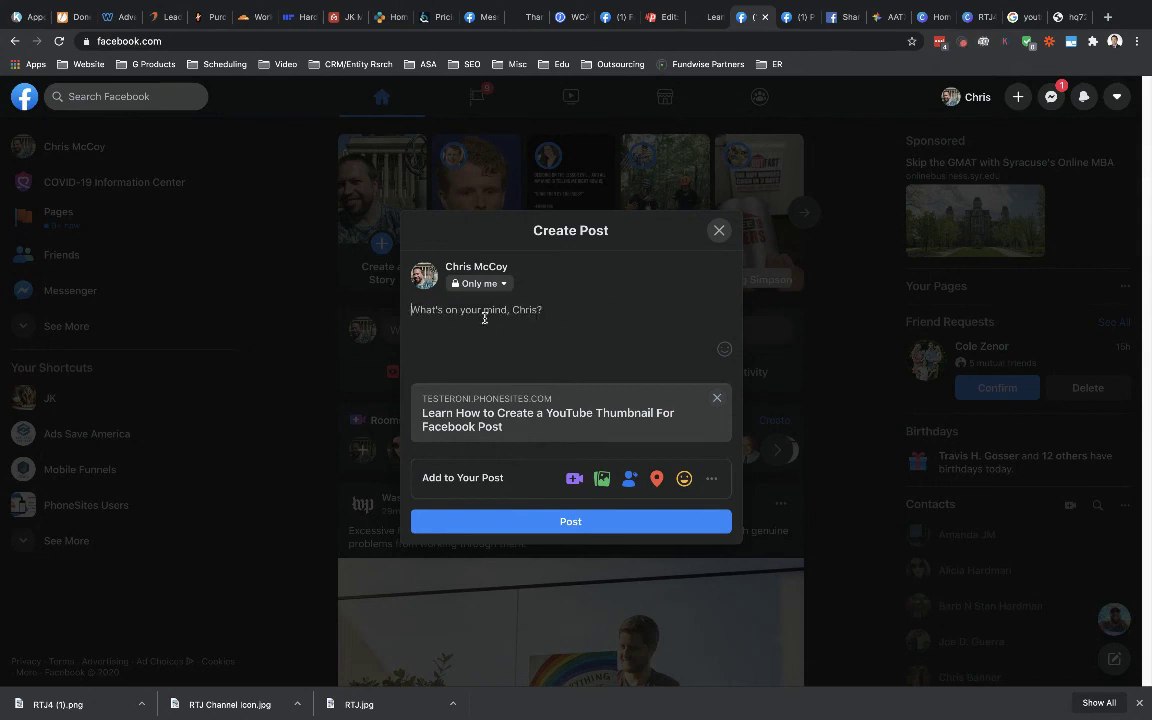
pyautogui.write('Check this out...')
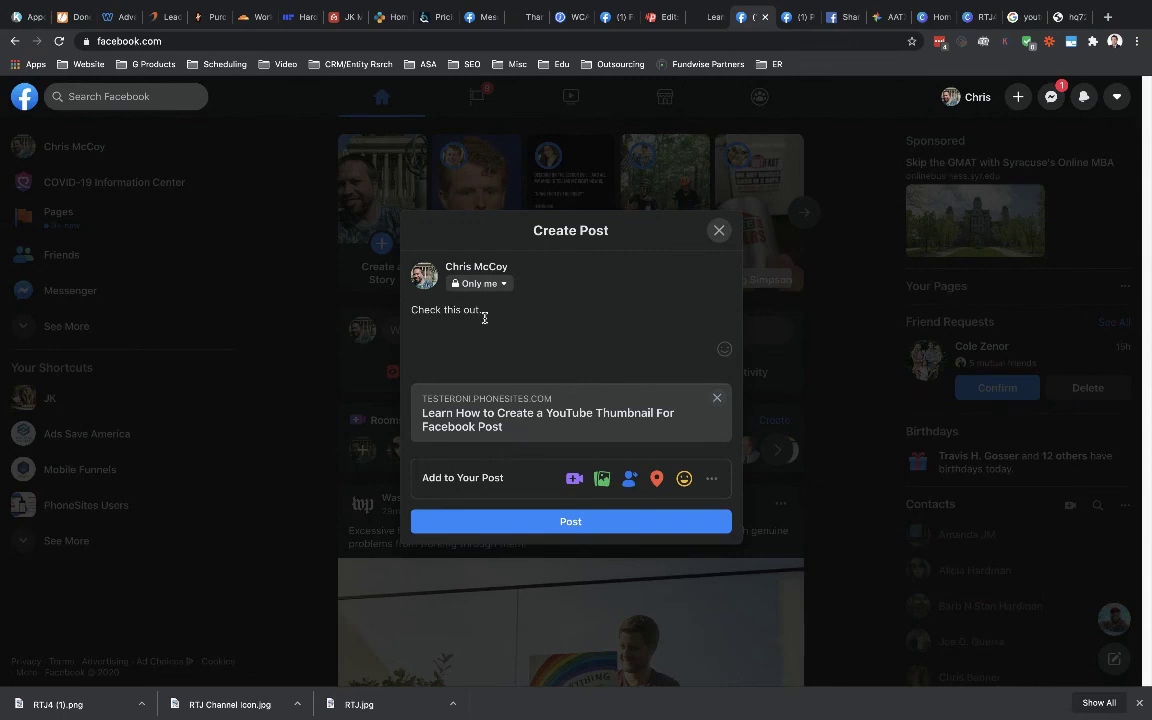
pyautogui.click(566, 531)
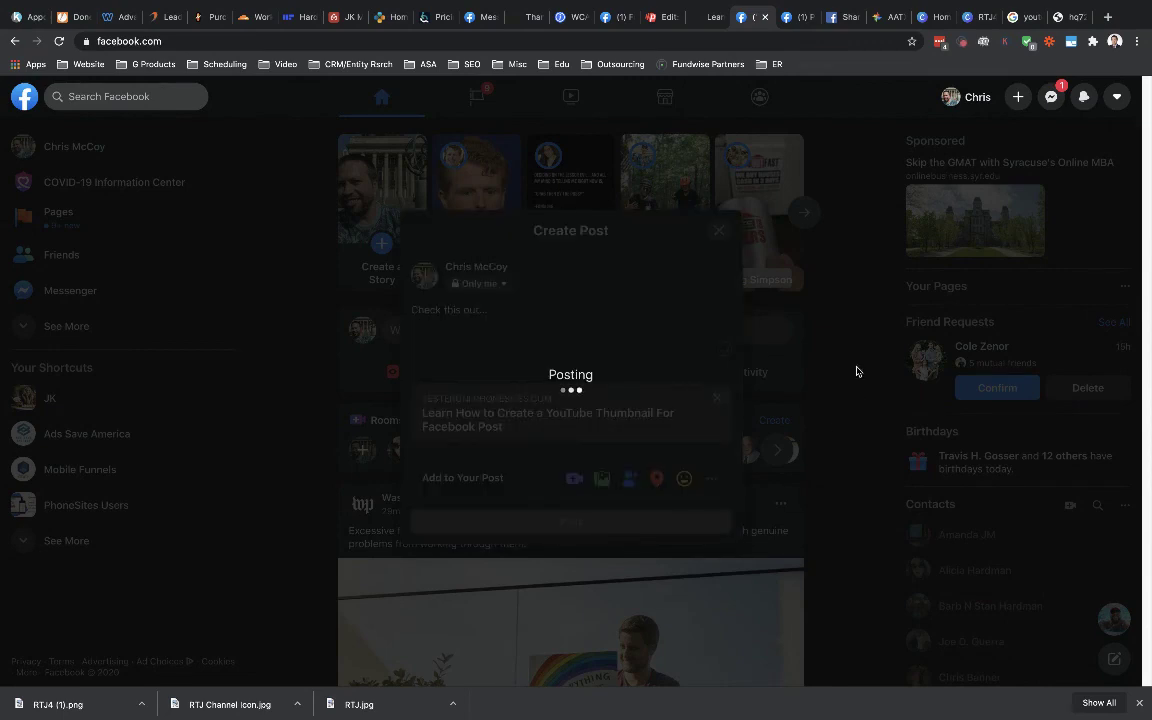
# Check the published post in the feed, open its link card to test the destination page, and return to the Facebook feed.
pyautogui.scroll(-2, 856, 371)
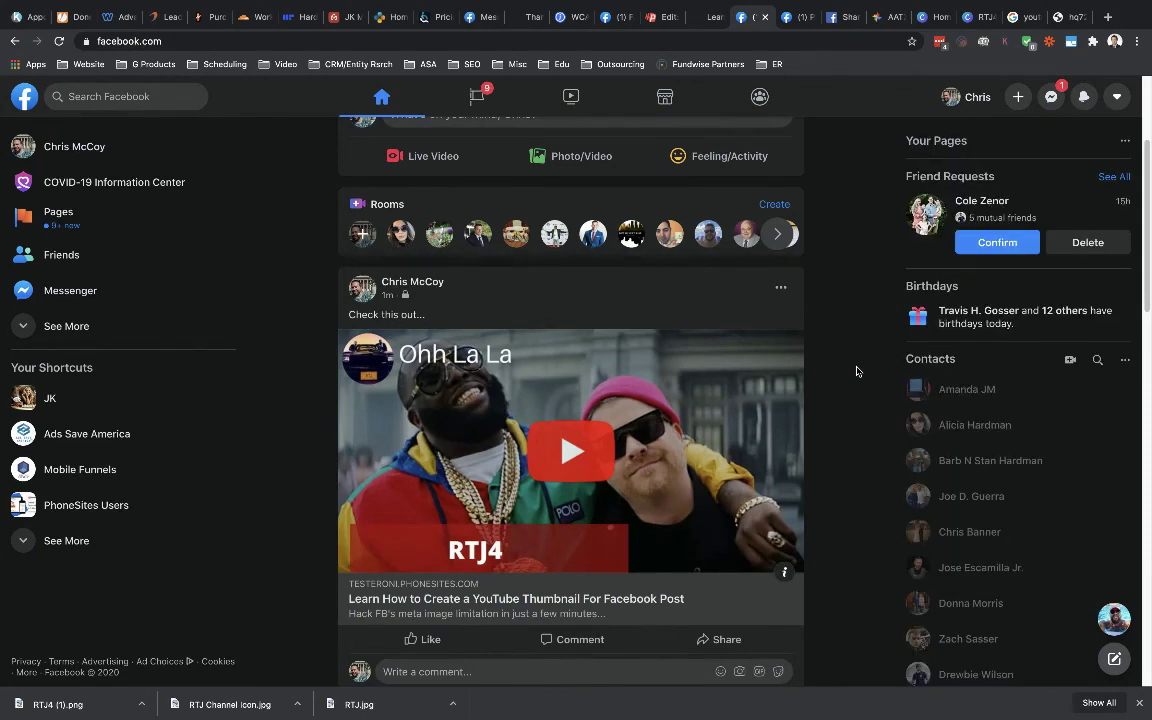
pyautogui.click(427, 594)
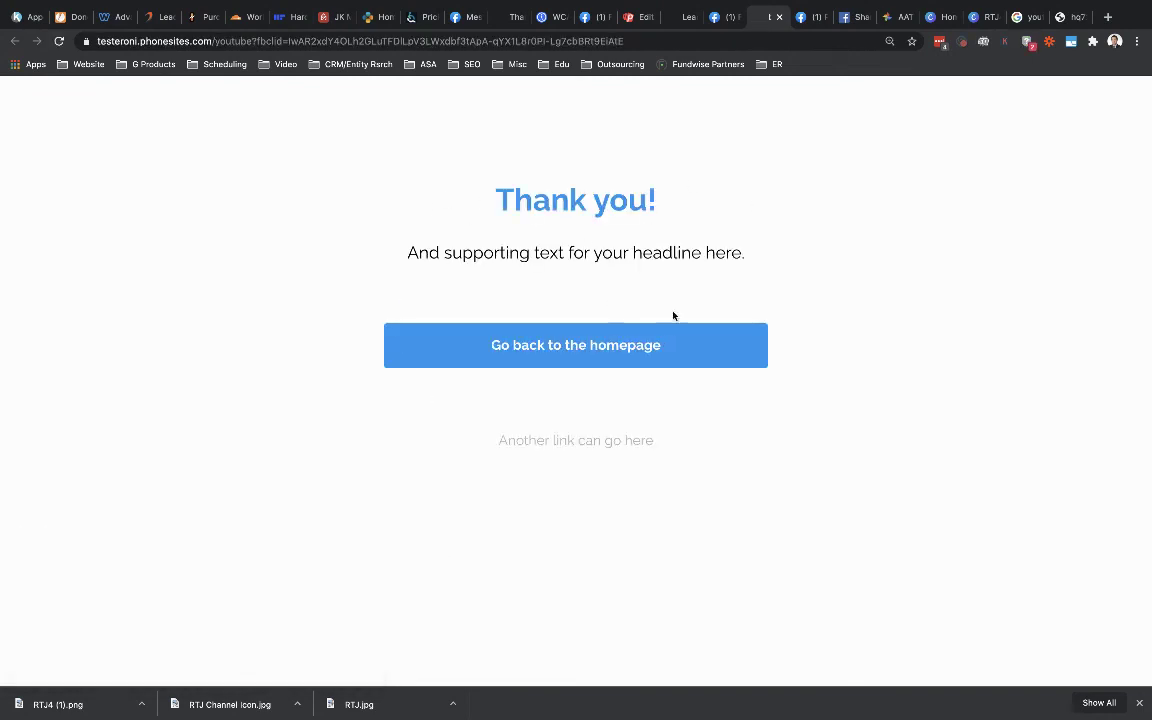
pyautogui.click(722, 17)
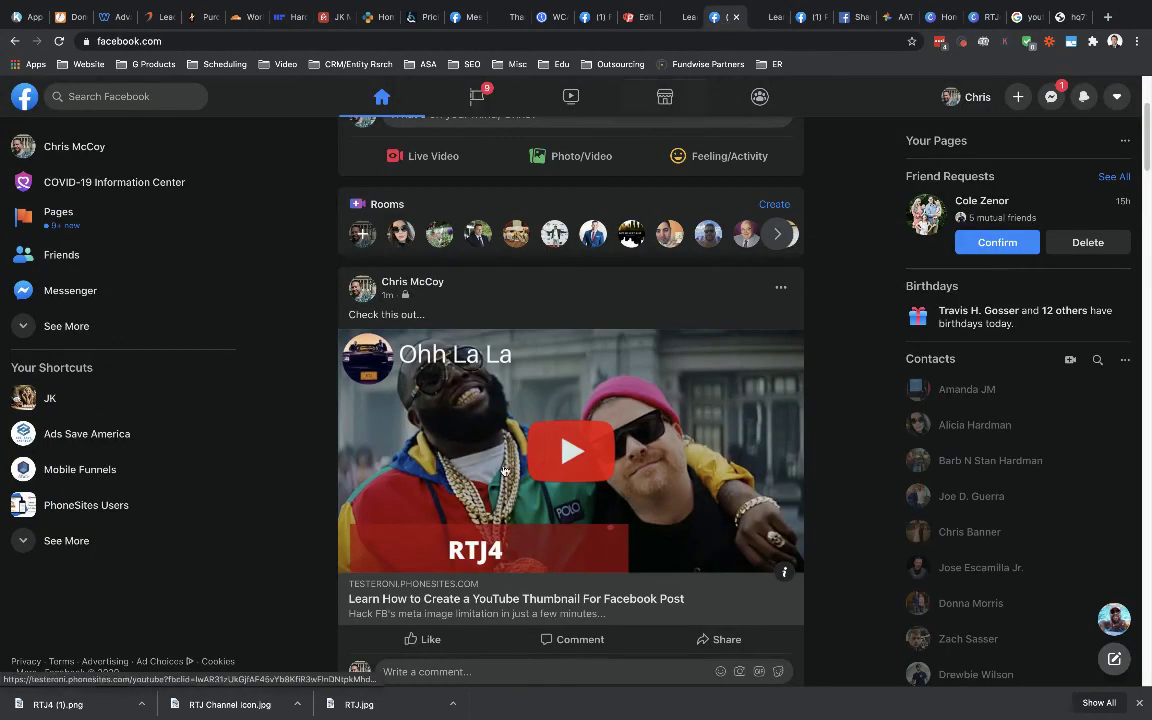